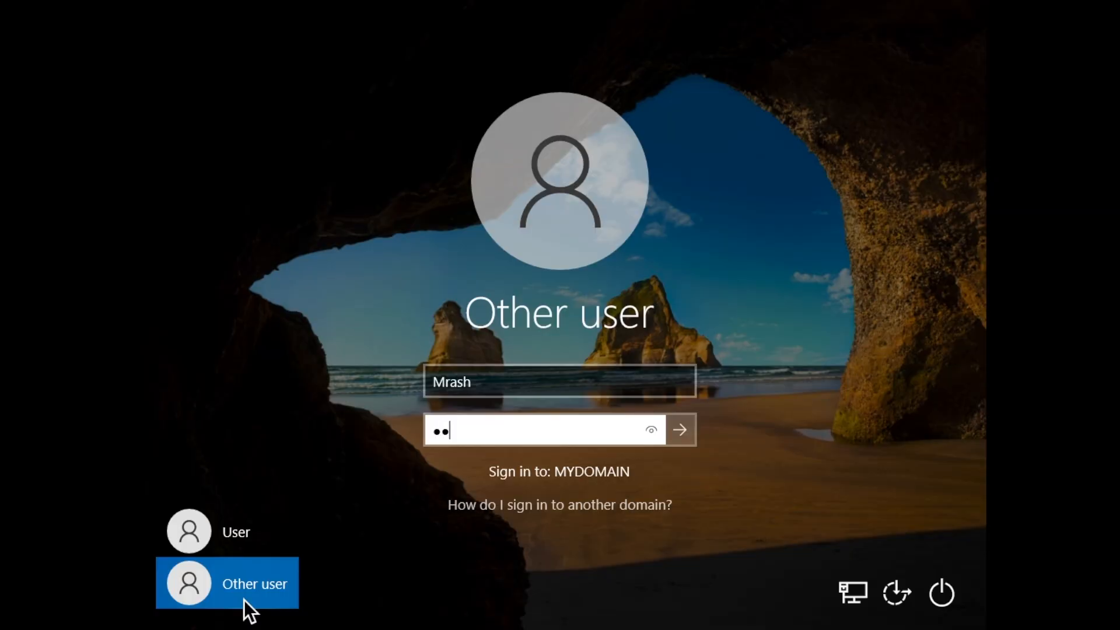
Enter the account password for the other user and sign in to MYDOMAIN.
text(•••••••)
key(Return)
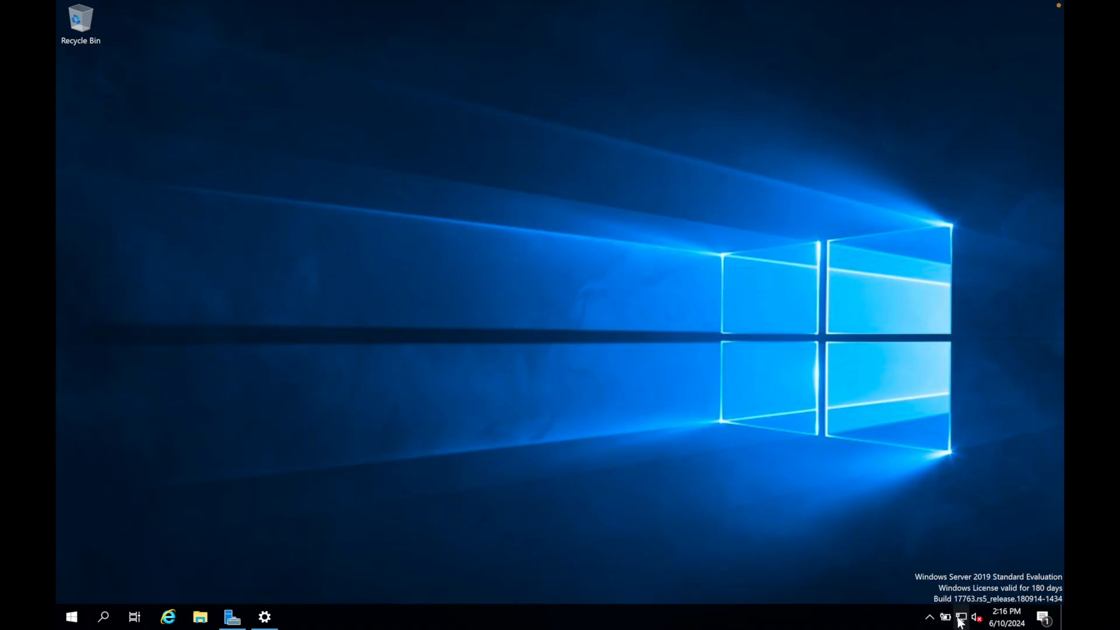
Open the server's Ethernet settings and bring up its list of network adapters.
click(959, 619)
click(888, 490)
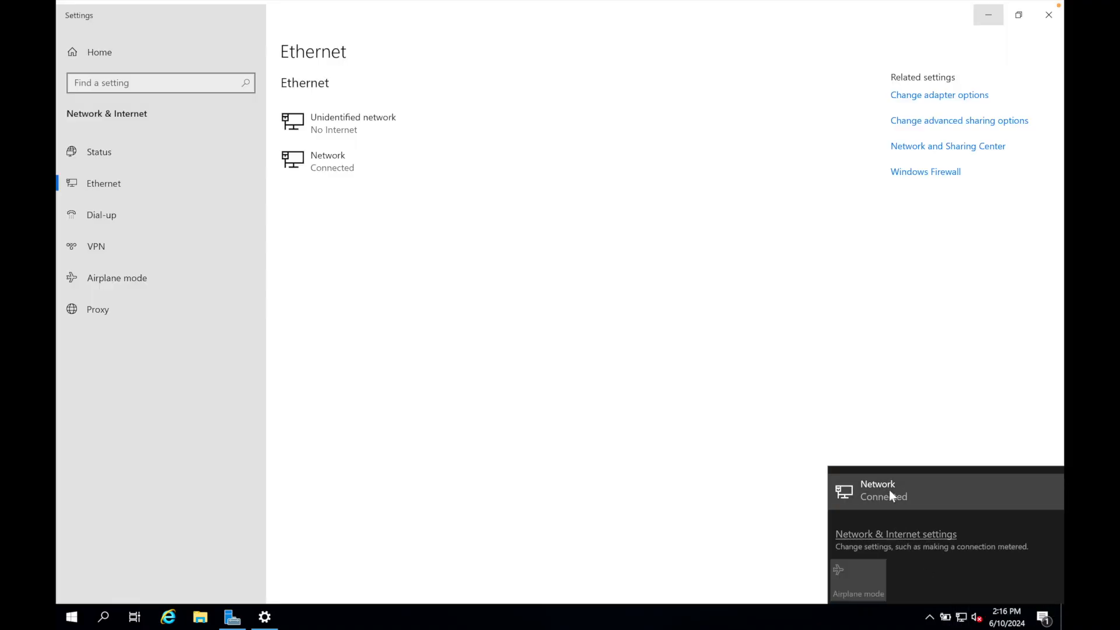
click(913, 94)
click(913, 93)
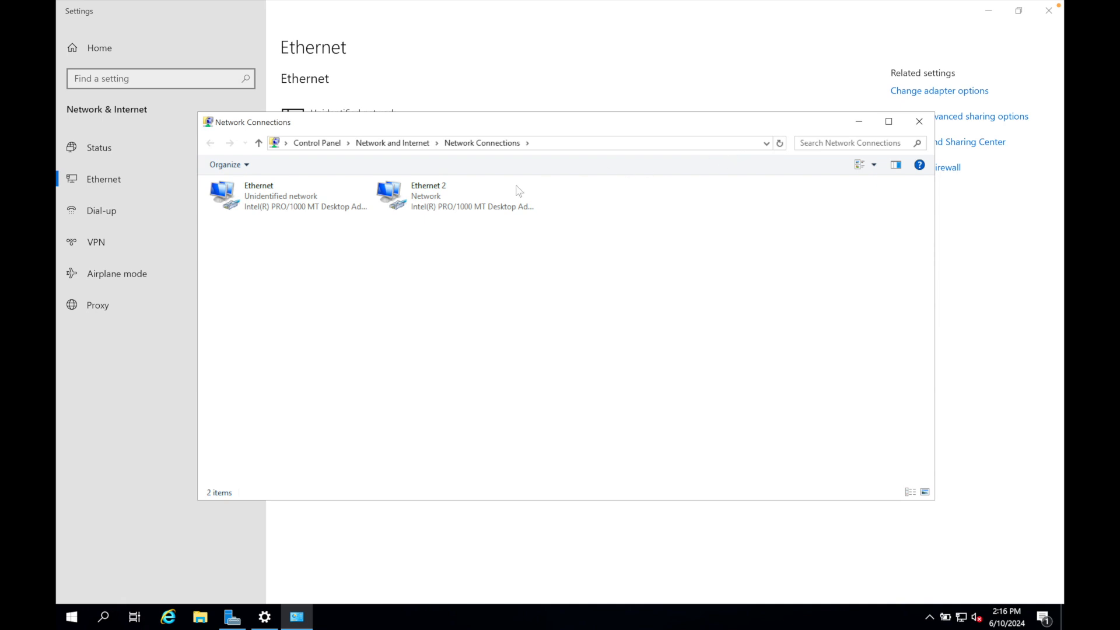
Examine the status and network connection details of the Ethernet 2 adapter, including its IPv4 addressing.
click(426, 198)
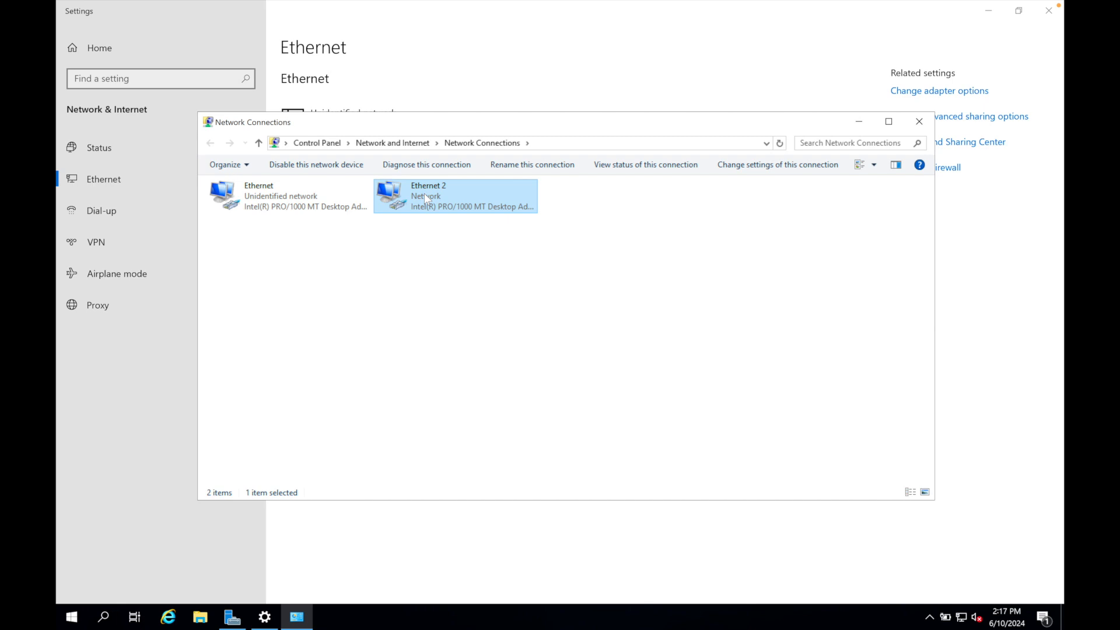
right_click(425, 195)
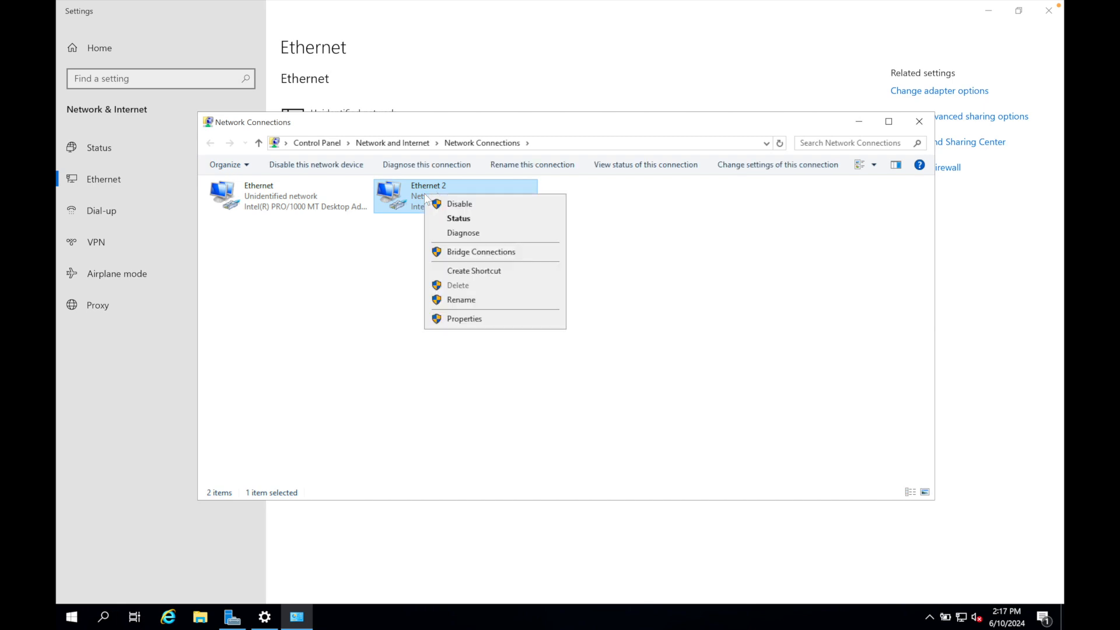
click(448, 218)
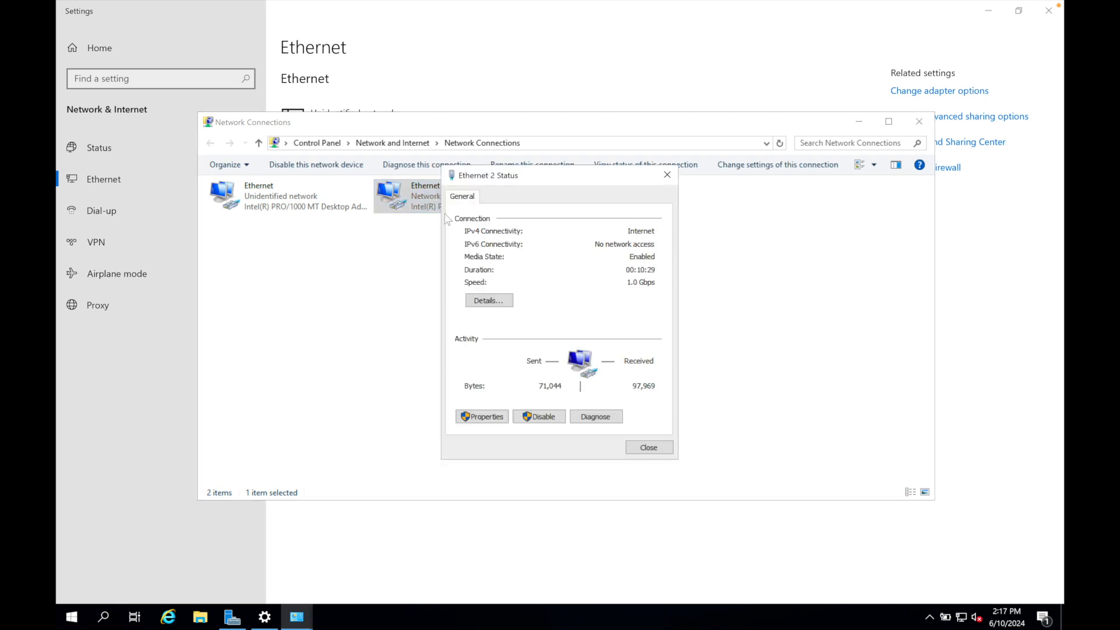
click(493, 301)
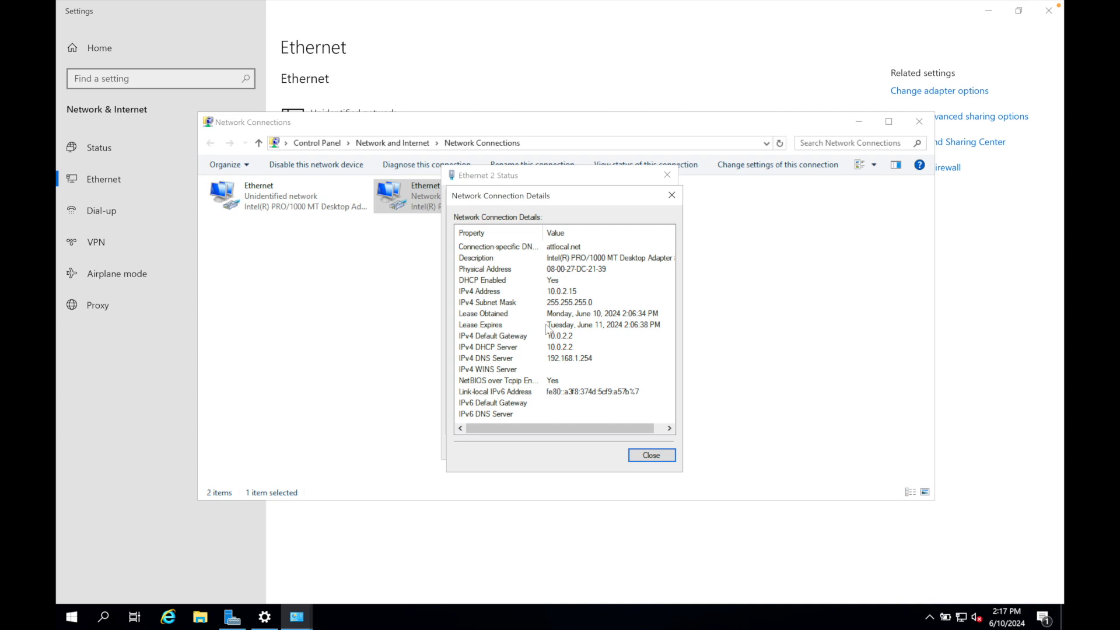
key(Escape)
key(Escape)
Rename the Ethernet 2 adapter as _INTERNET_.
right_click(474, 210)
click(513, 309)
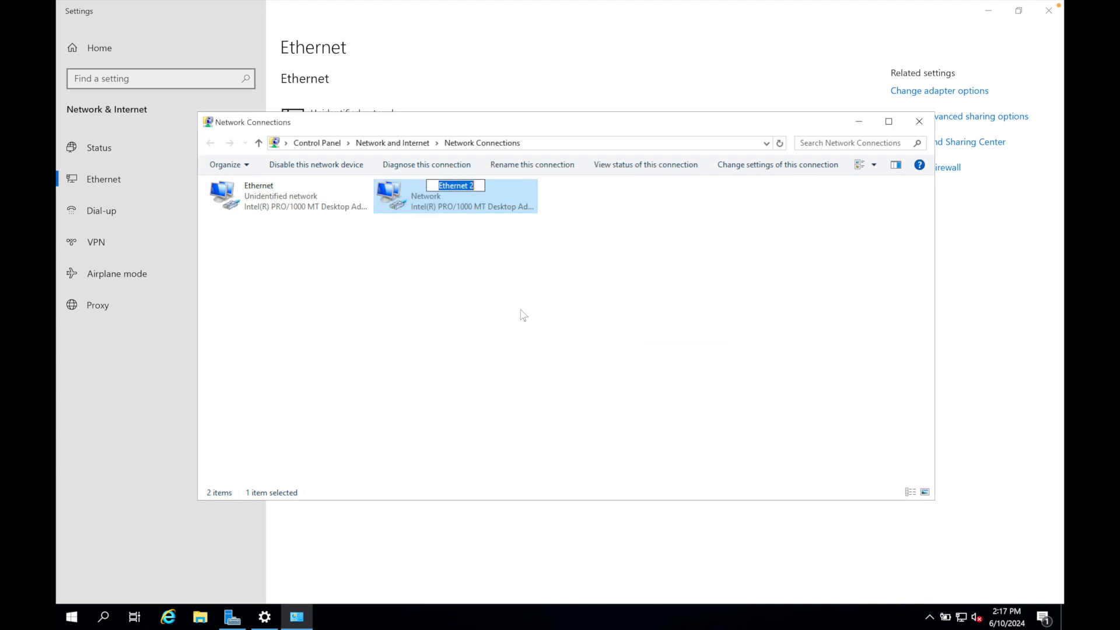
key(BackSpace)
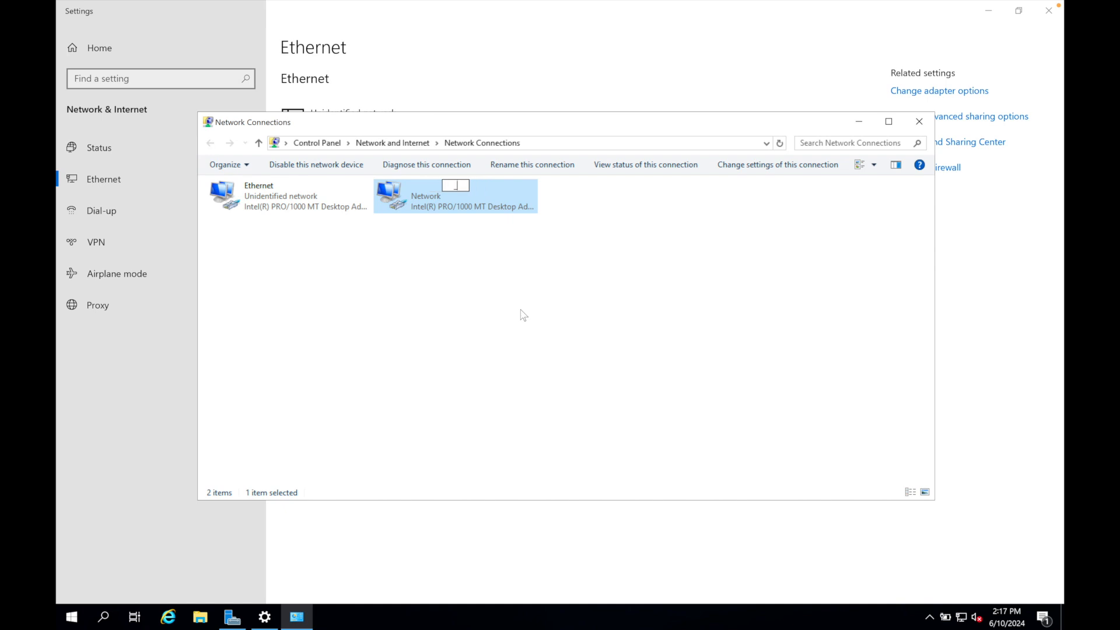
text(_INTERNET)
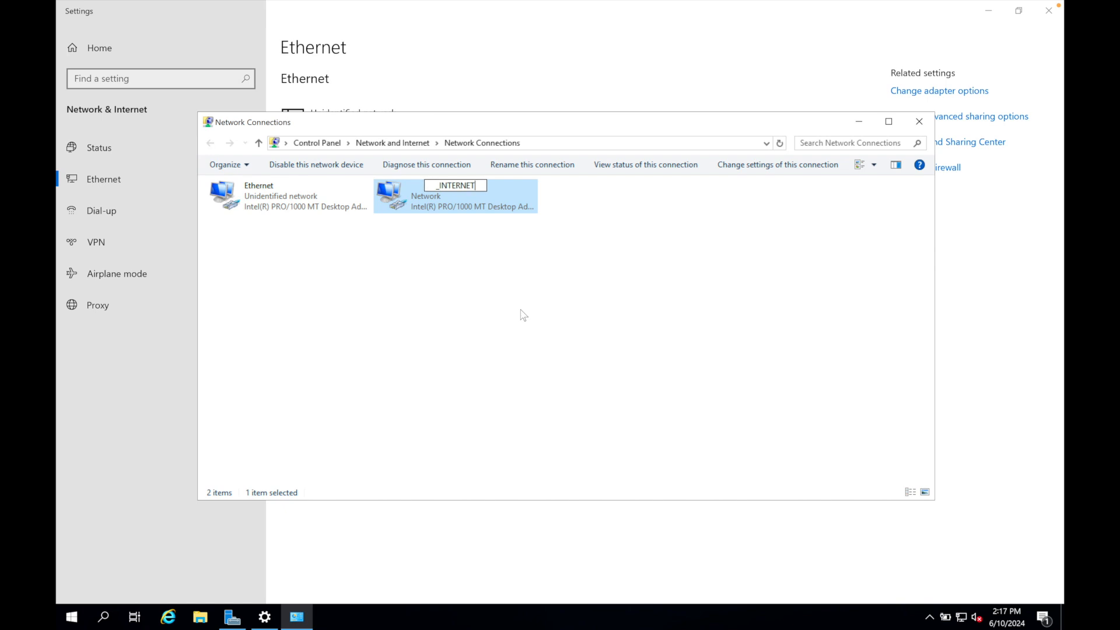
text(_)
key(Return)
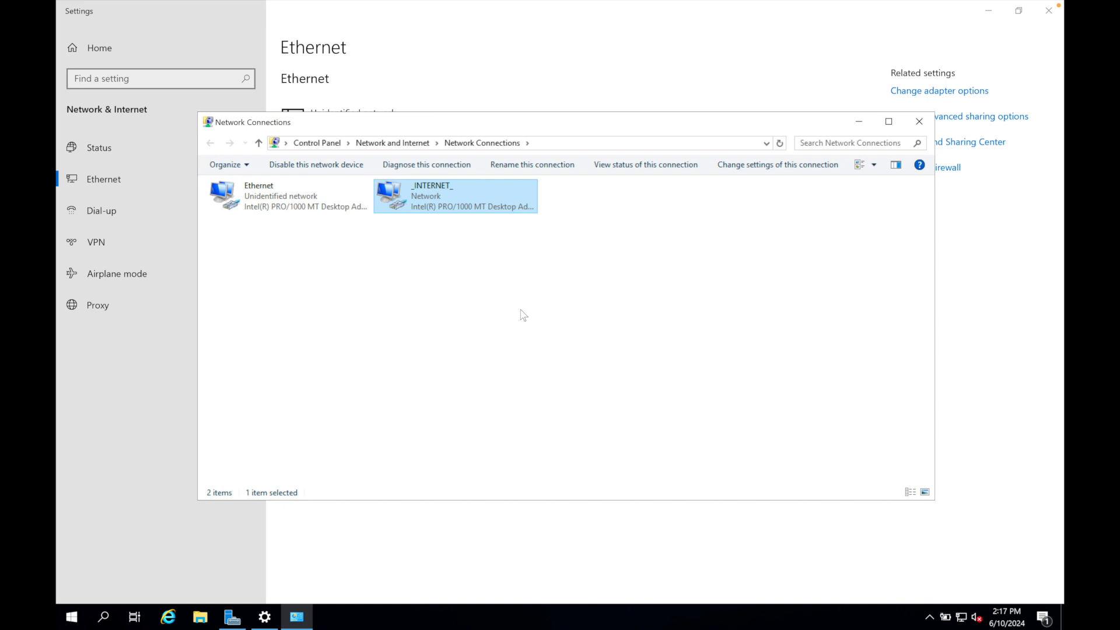
Examine the status and connection details of the Ethernet adapter on the unidentified network.
right_click(309, 201)
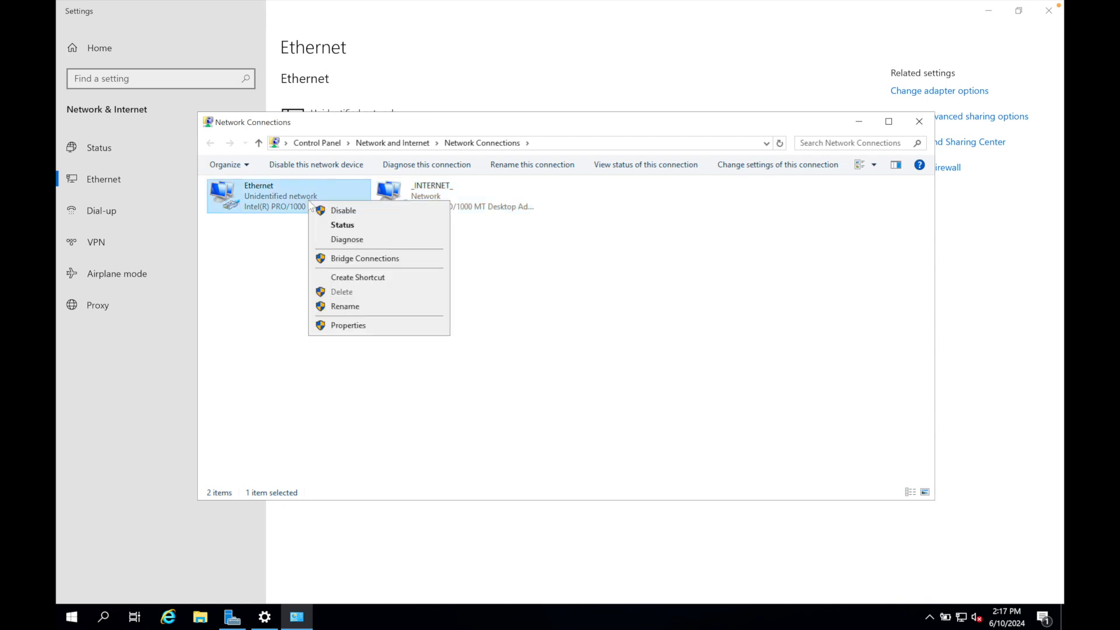
click(322, 225)
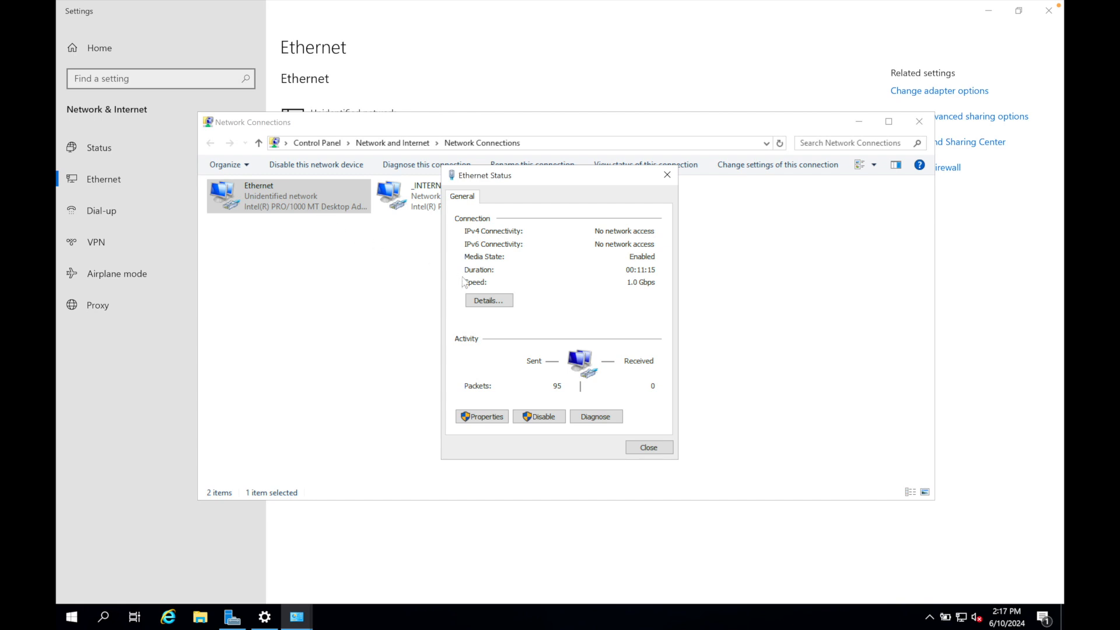
click(484, 301)
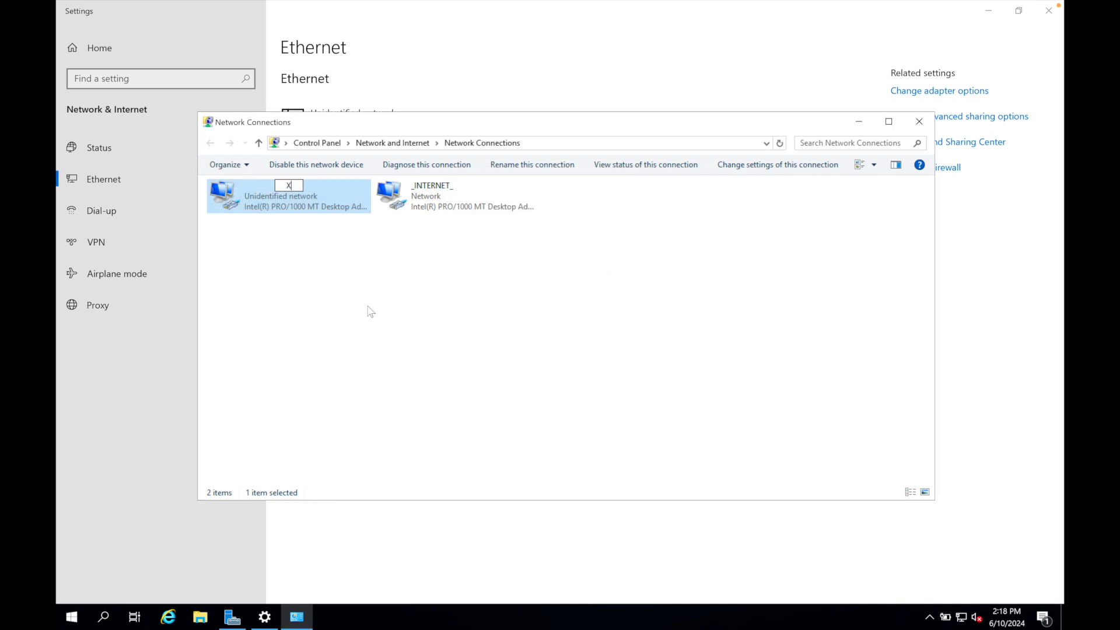
Rename the Ethernet adapter on the unidentified network as X_Internal_X.
text(_Internal_X)
key(Return)
In the X_Internal_X adapter's IPv4 properties, set a static IP address of 172.16.0.1 with subnet mask 255.255.255.0.
right_click(310, 199)
click(348, 320)
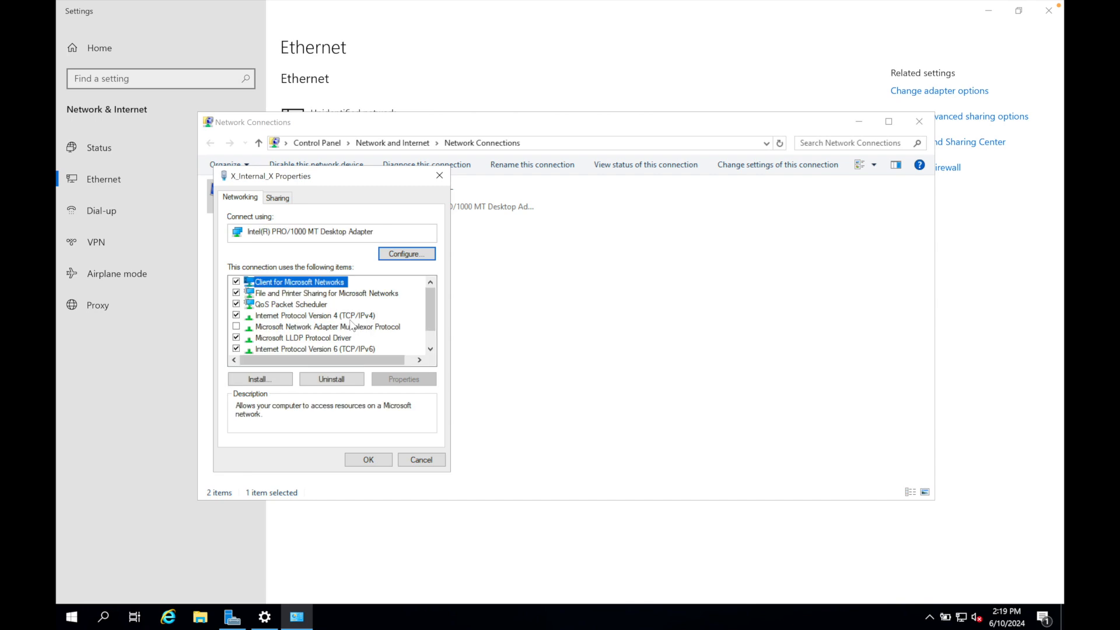
double_click(341, 316)
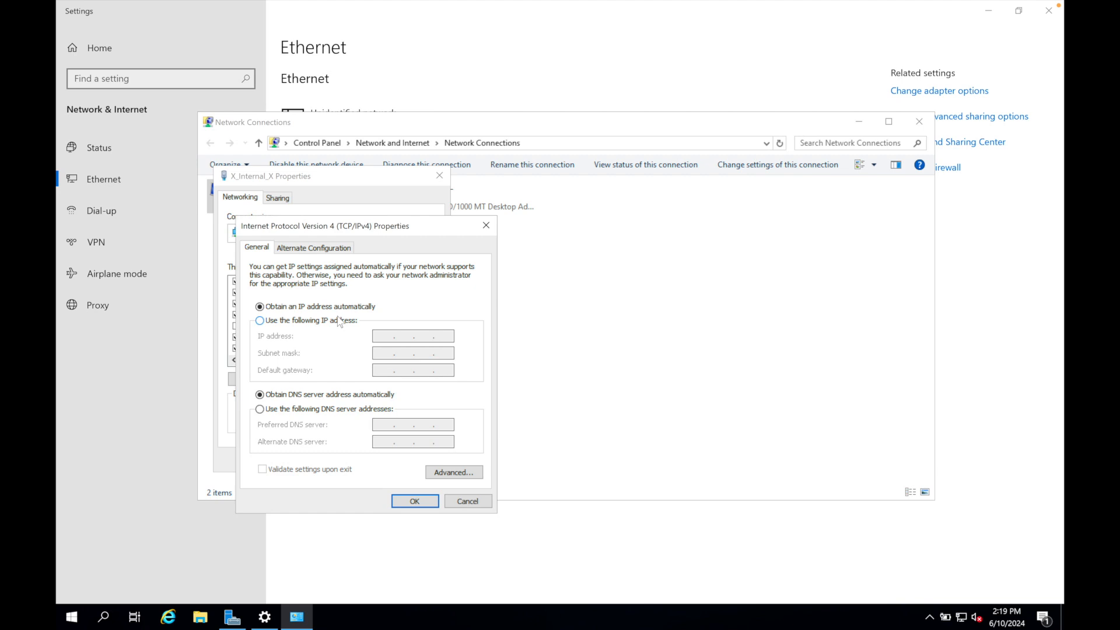
click(326, 322)
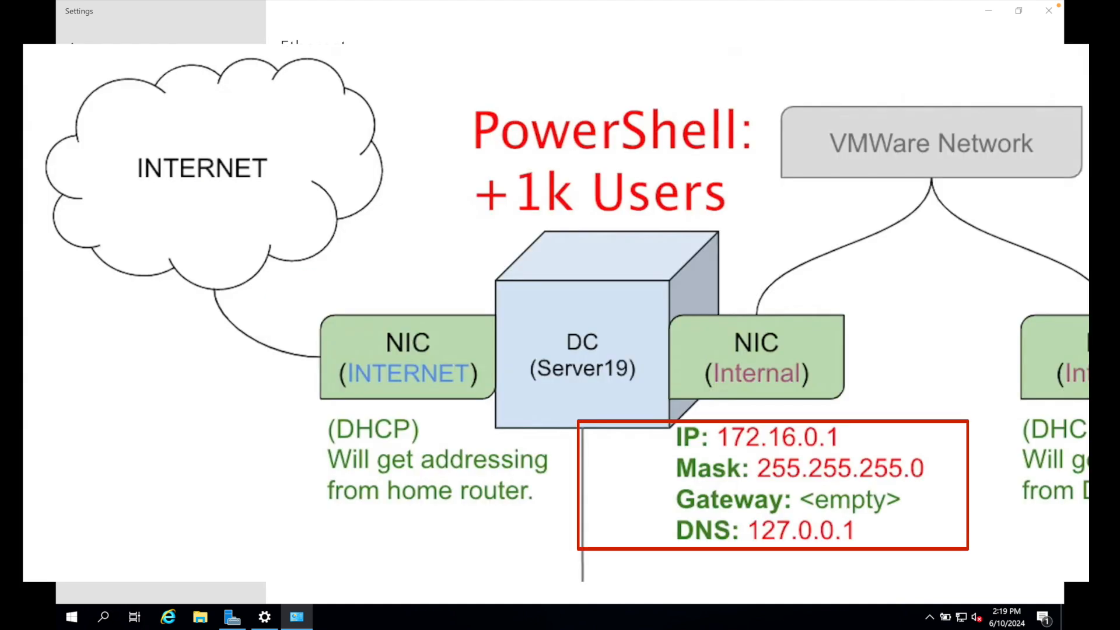
text(172 . . .)
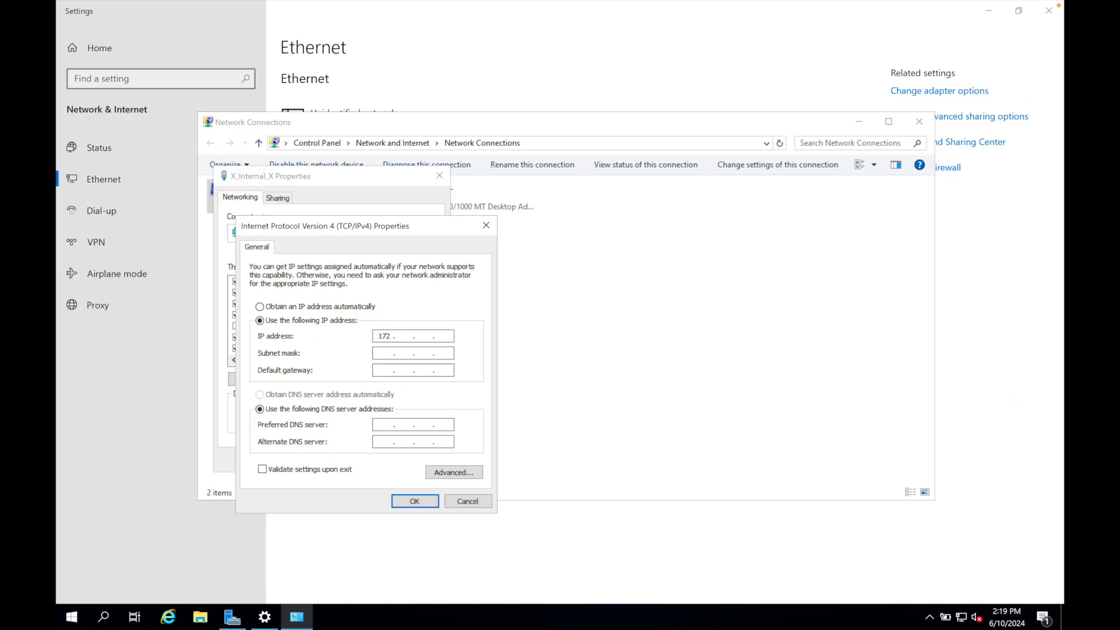
text(1)
text(6)
text(0)
text(1)
click(381, 354)
double_click(425, 354)
text(255)
Set the preferred DNS server to 127.0.0.1 and apply the adapter's IPv4 settings.
click(380, 424)
text(12700)
click(414, 501)
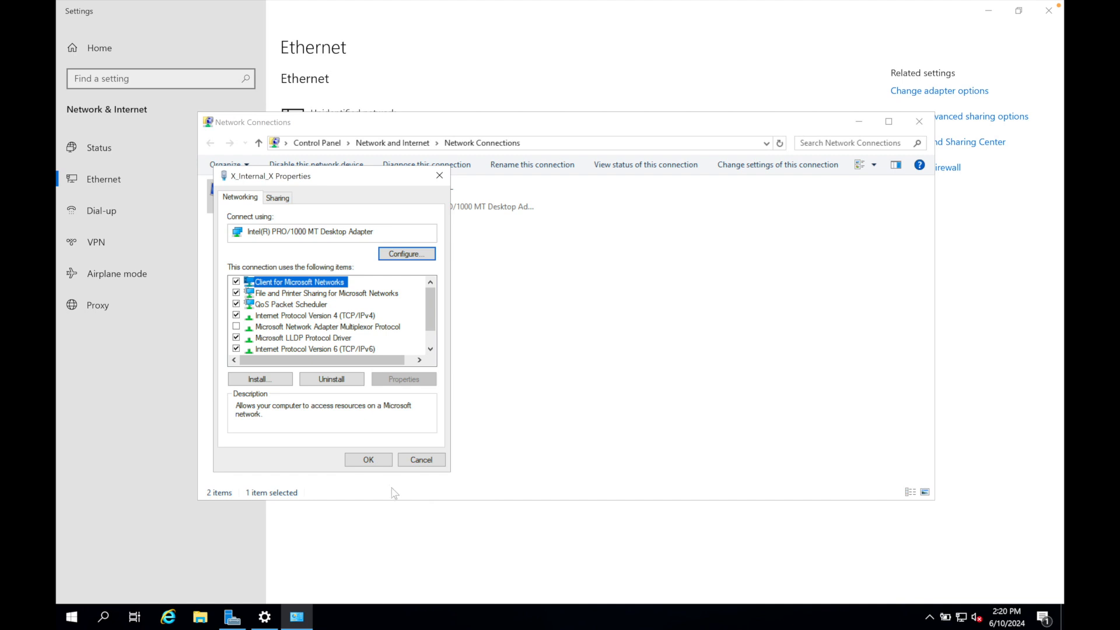
click(367, 461)
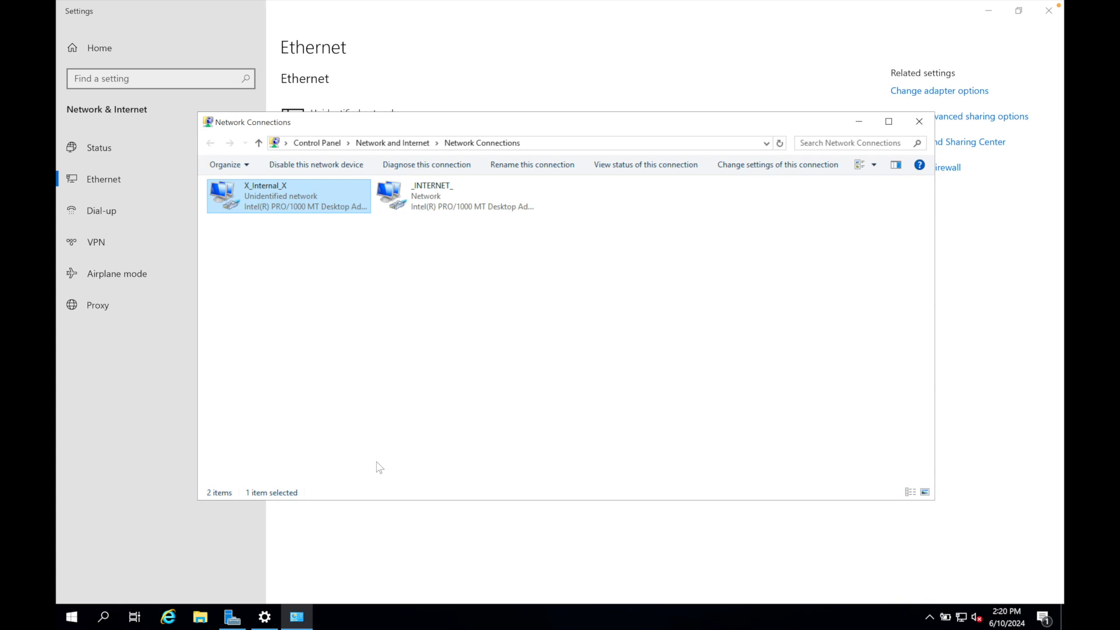
Rename the server PC as DC and restart it with the reason Other (Unplanned).
right_click(75, 619)
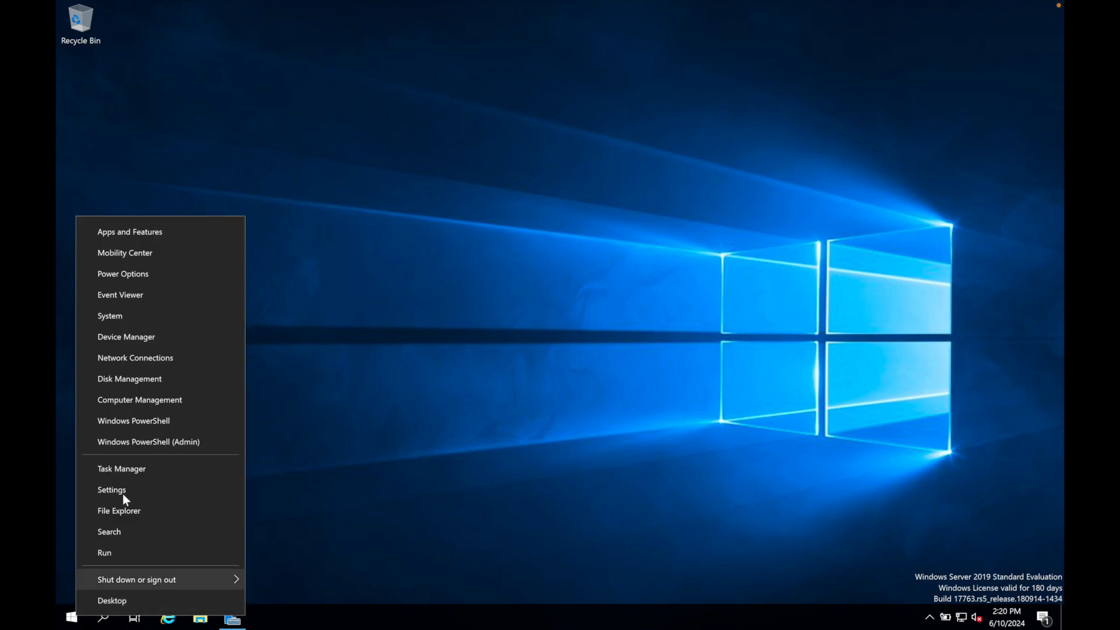
click(128, 316)
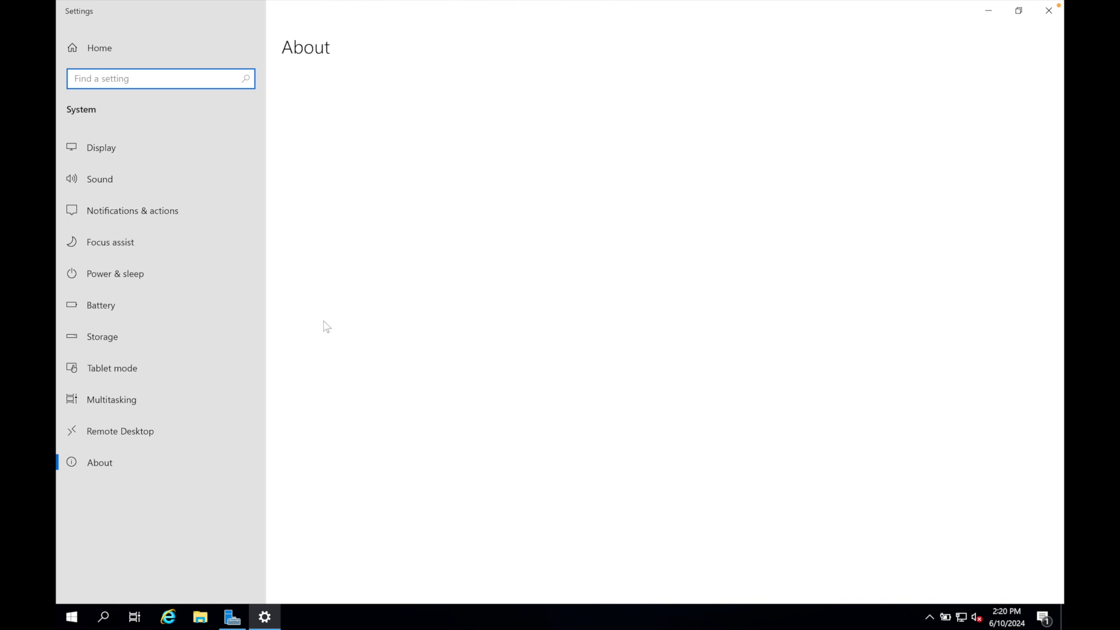
click(344, 422)
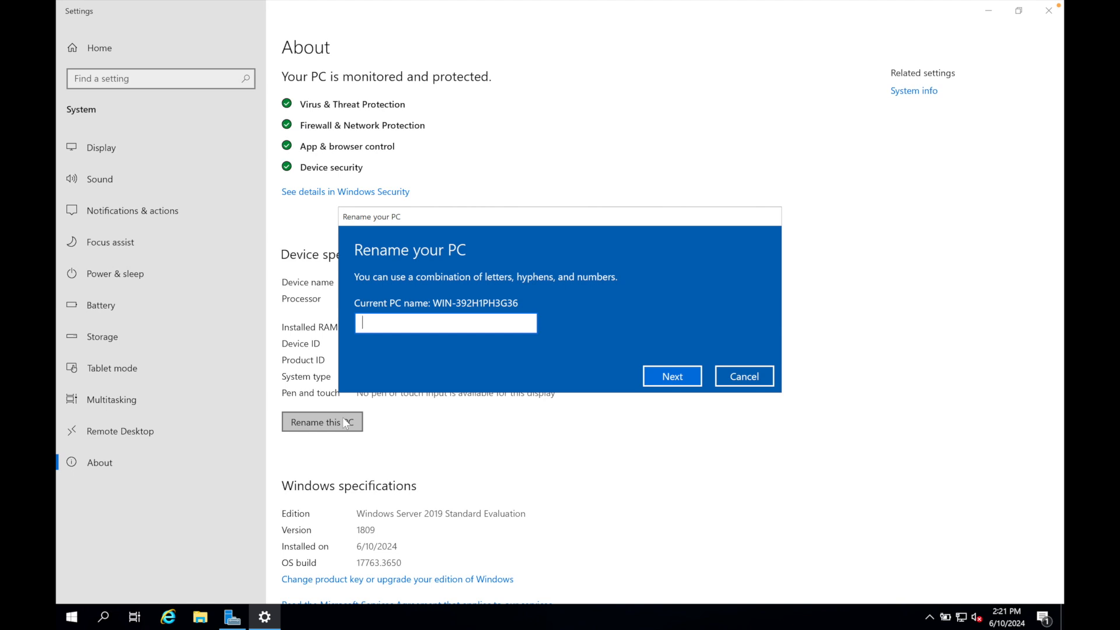
text(DC)
click(677, 373)
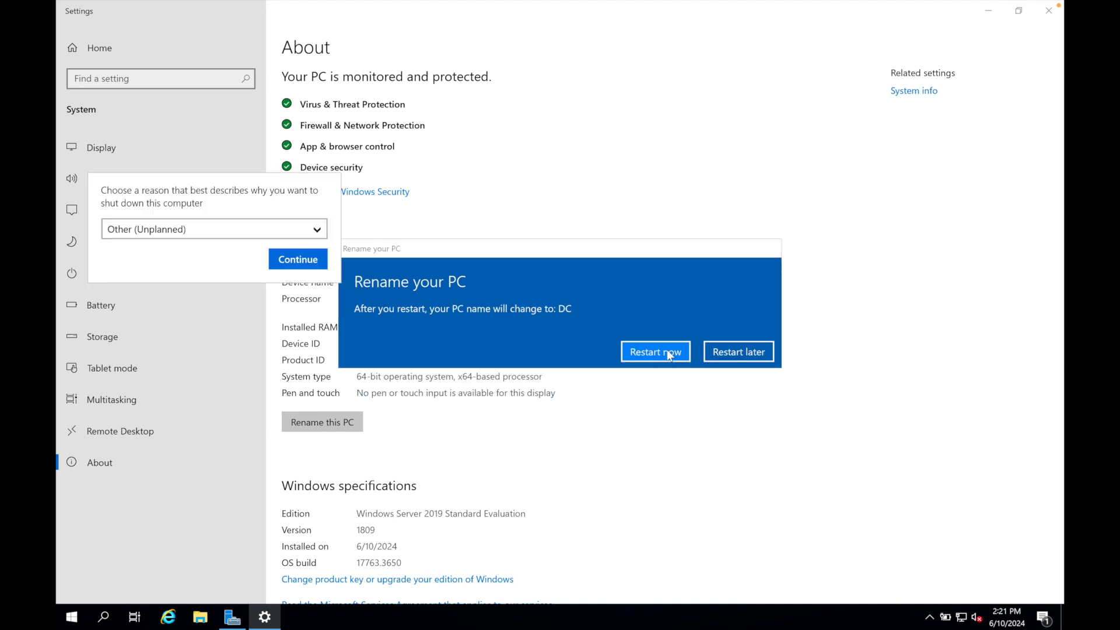
click(311, 264)
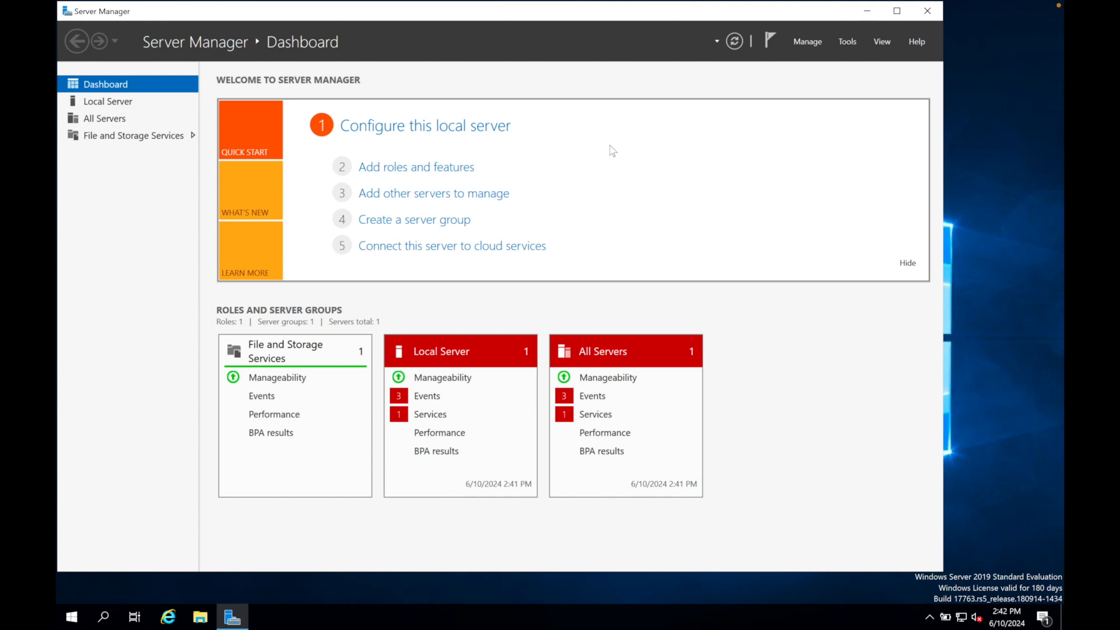
Start adding roles and features, using DC from the server pool as the destination server.
click(454, 168)
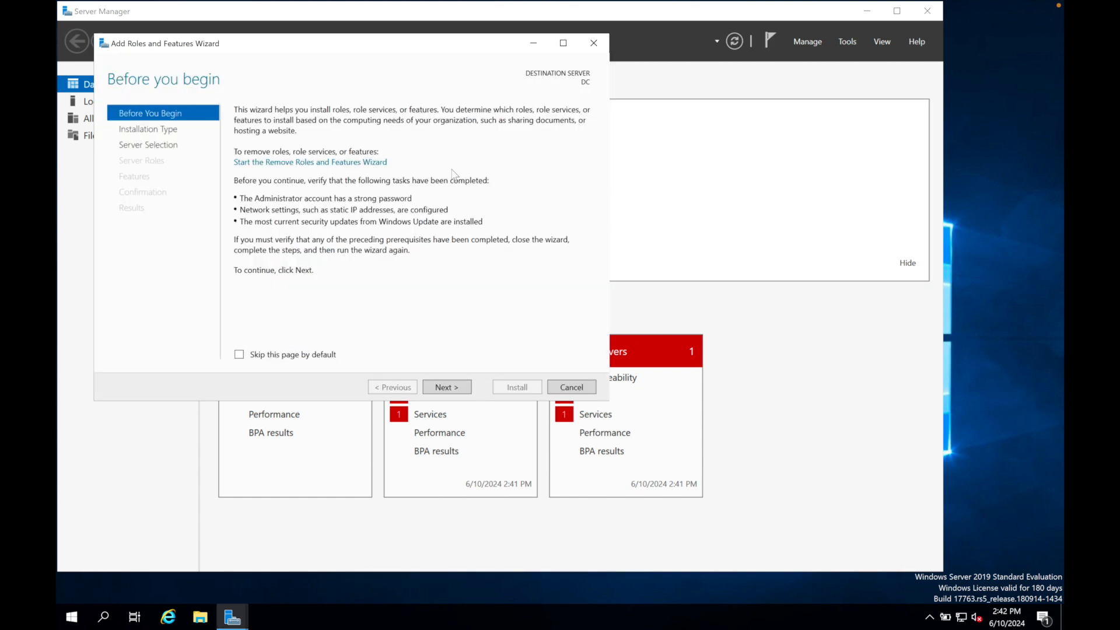
click(447, 387)
click(447, 388)
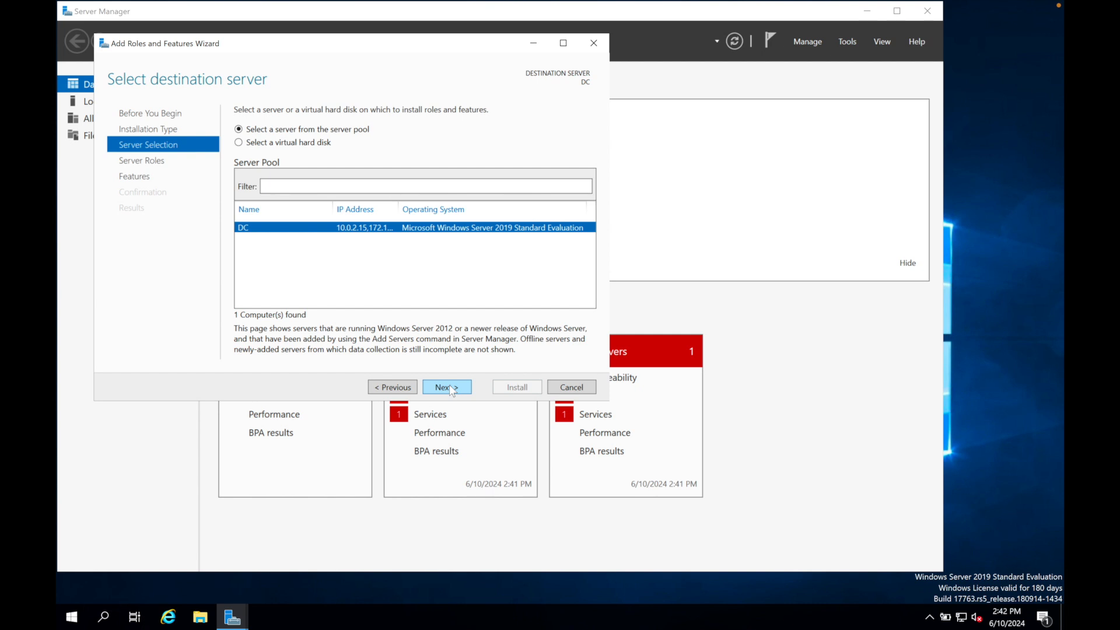
click(450, 387)
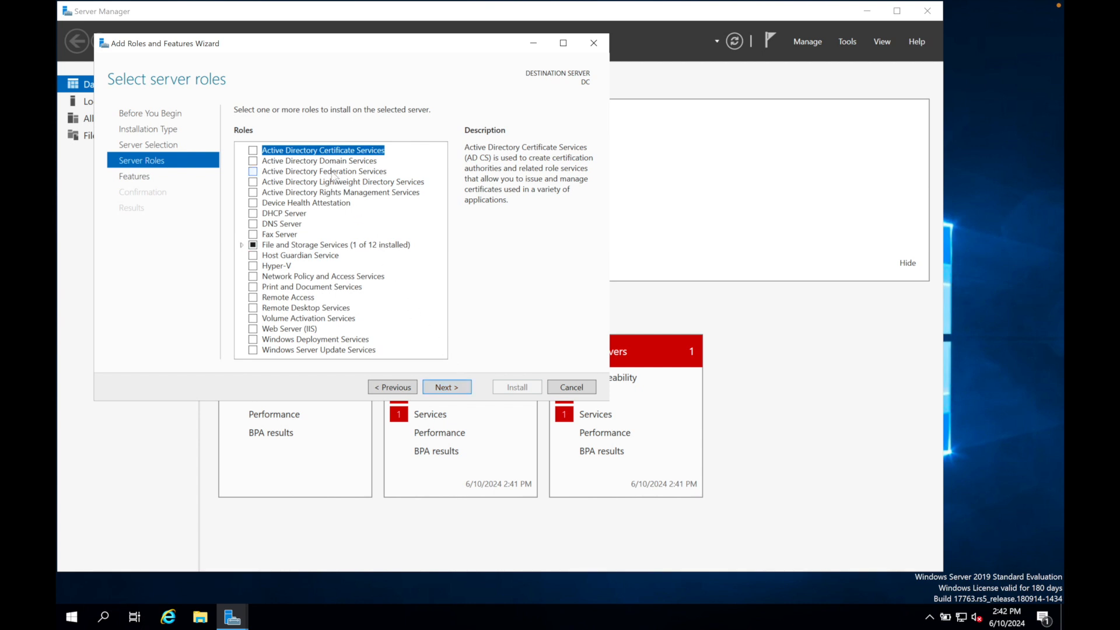
Select the Active Directory Domain Services role with its required features and management tools, and install it.
click(253, 161)
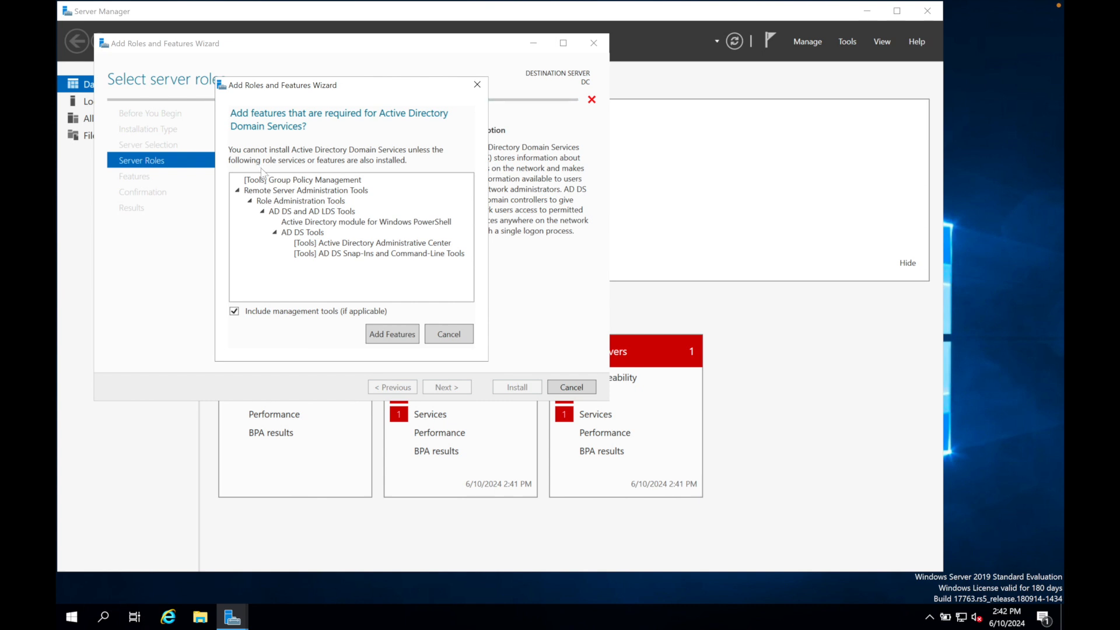
click(392, 338)
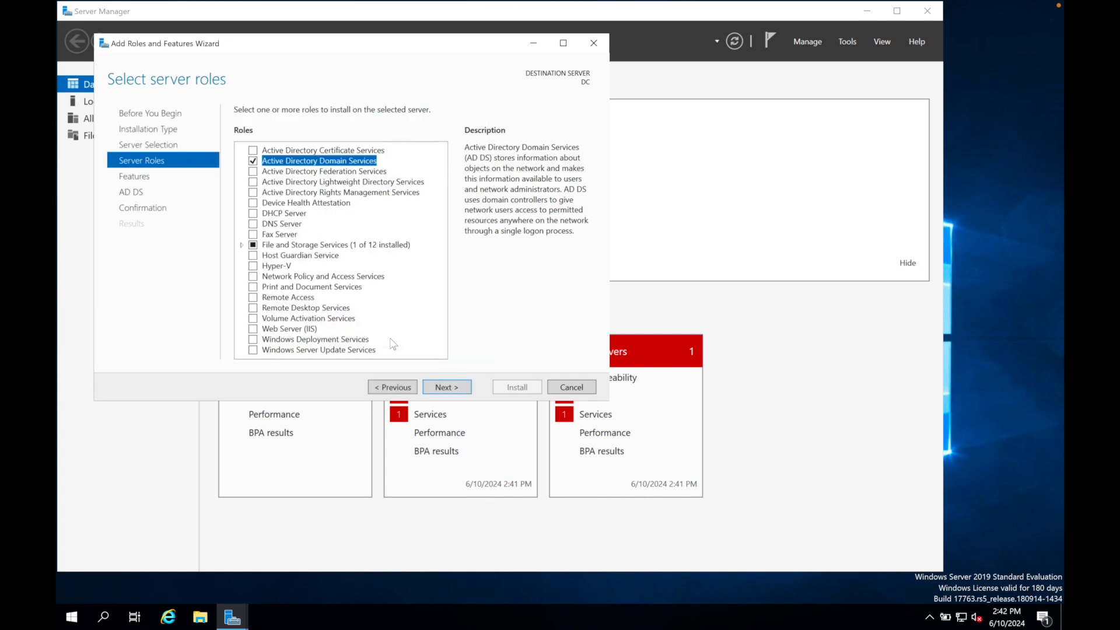
click(438, 387)
click(439, 387)
click(439, 387)
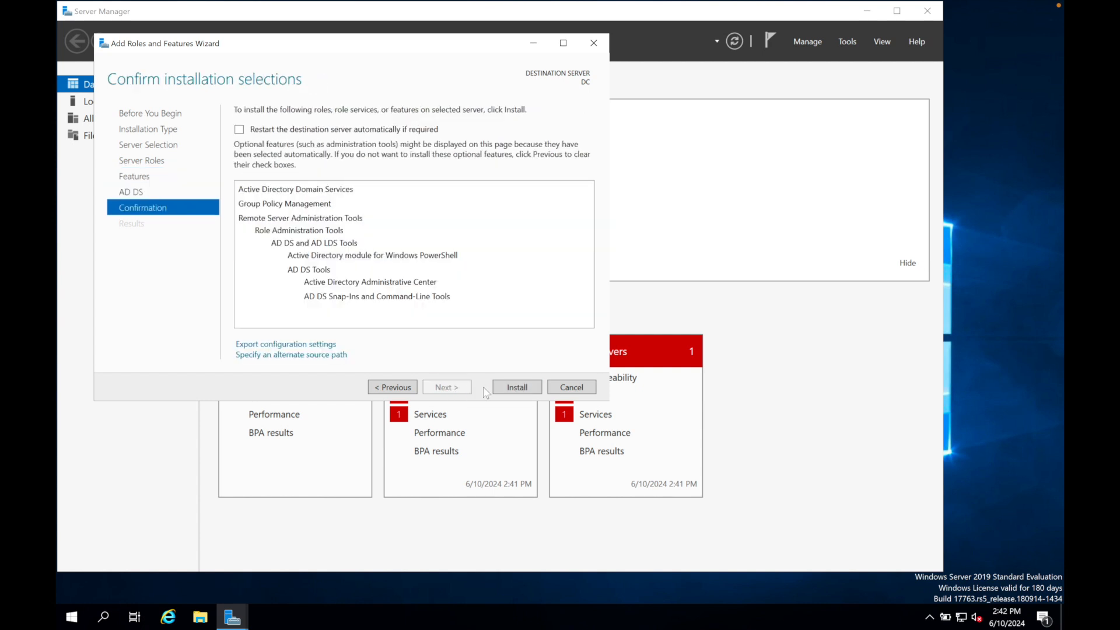
click(516, 387)
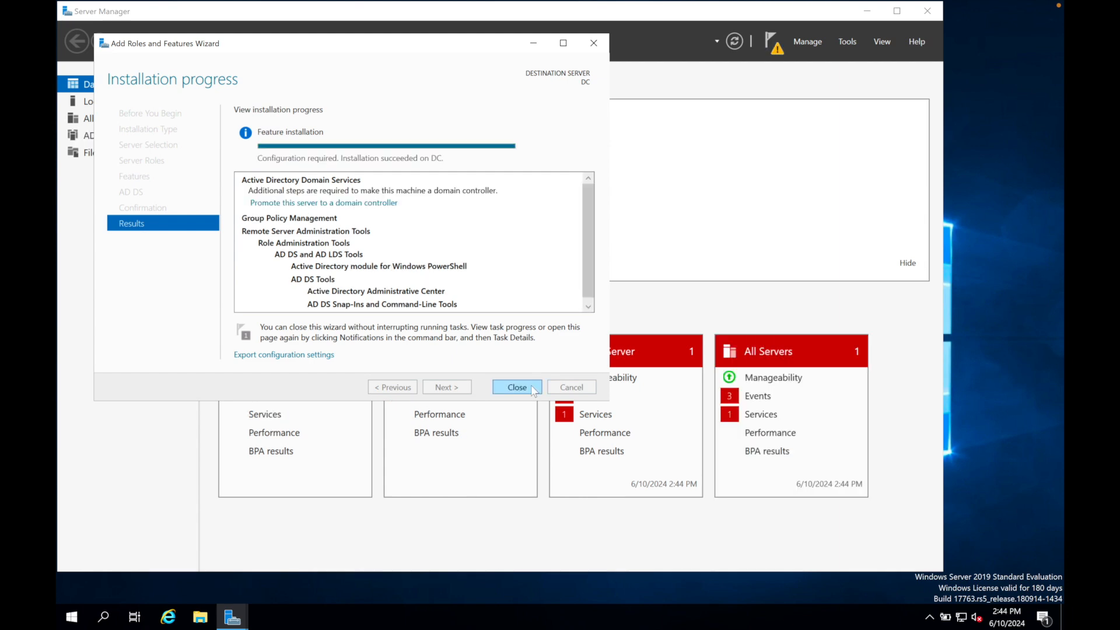
click(530, 387)
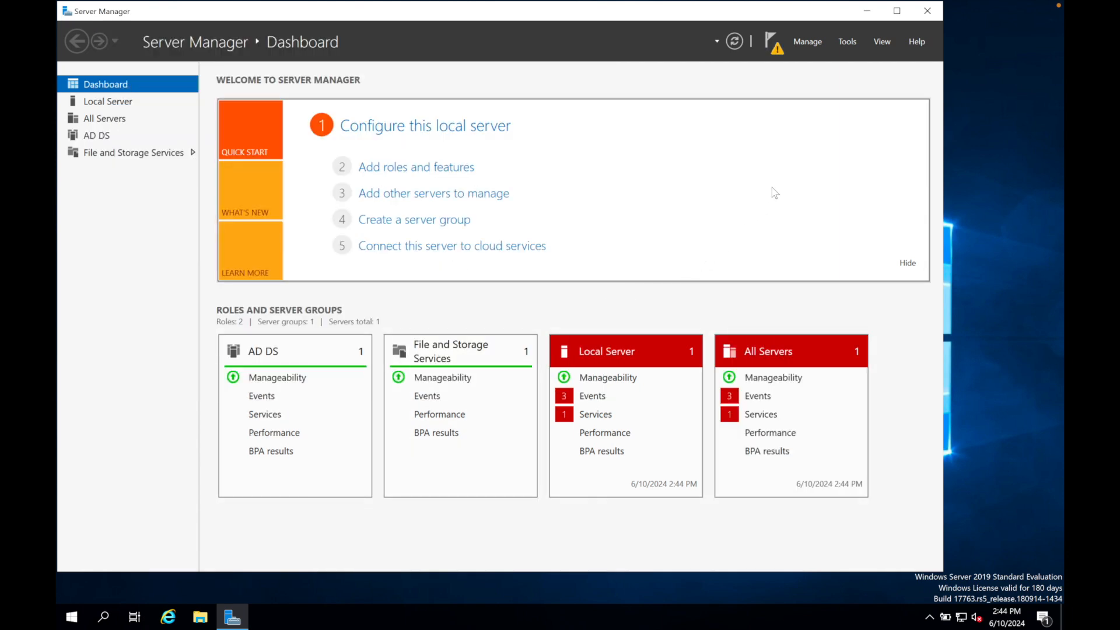
Start promoting the server to a domain controller, adding a new forest with the root domain name mydomain.com.
click(777, 49)
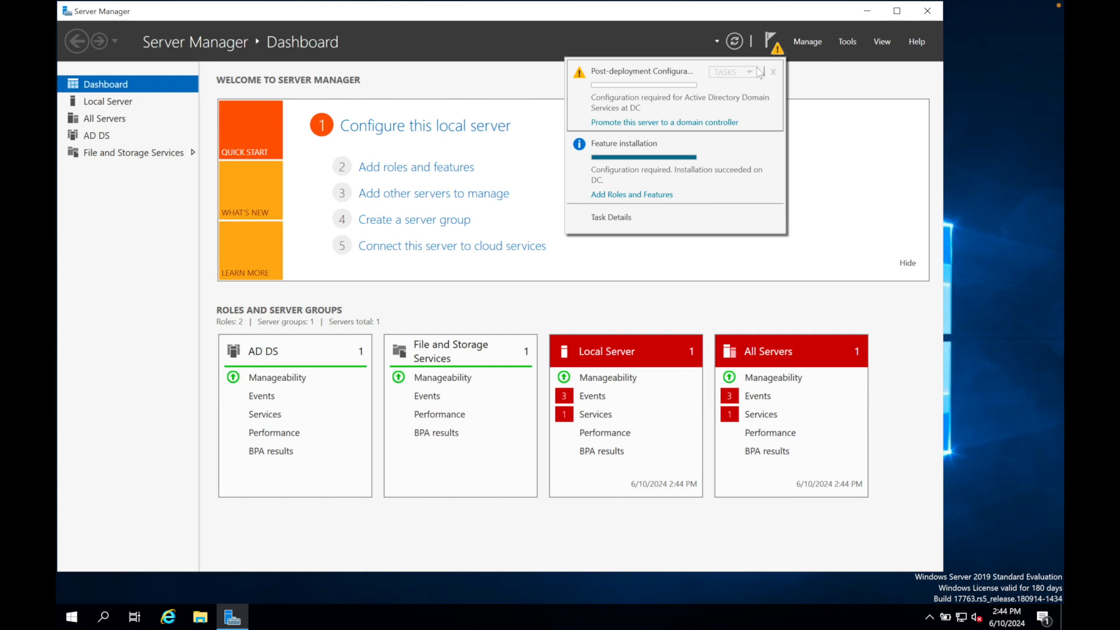
click(719, 122)
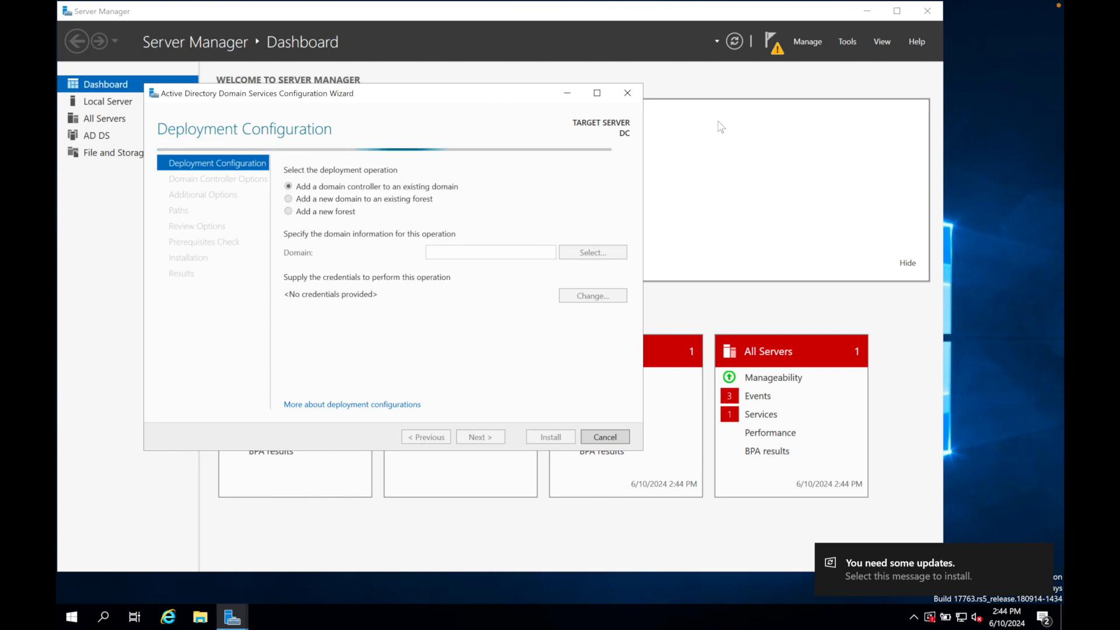
click(288, 211)
click(432, 252)
text(myd)
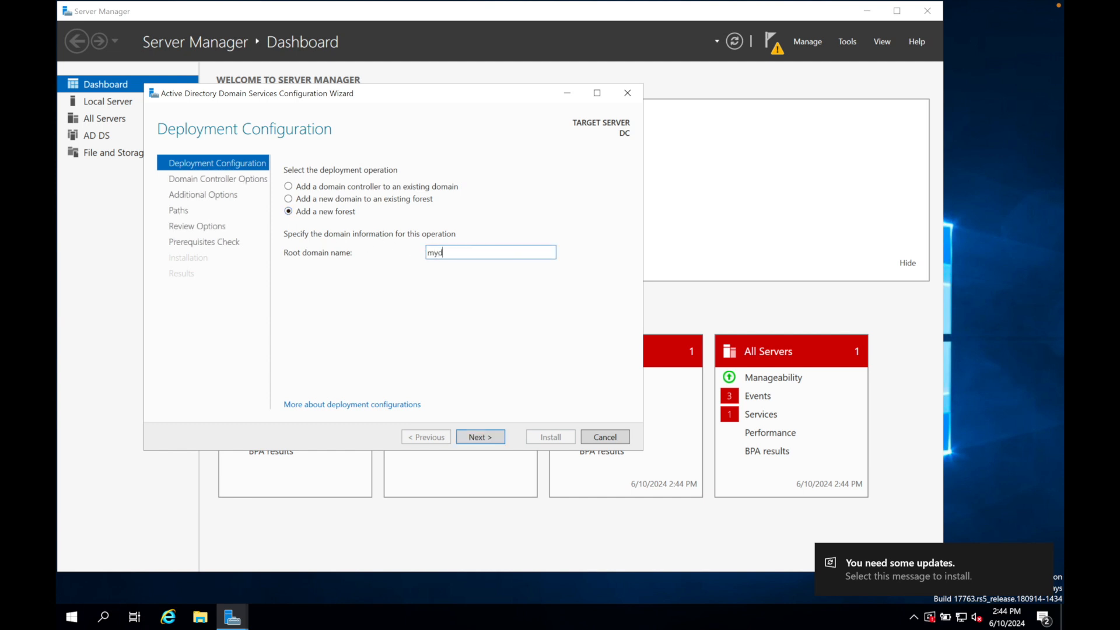
text(omain.com)
click(488, 438)
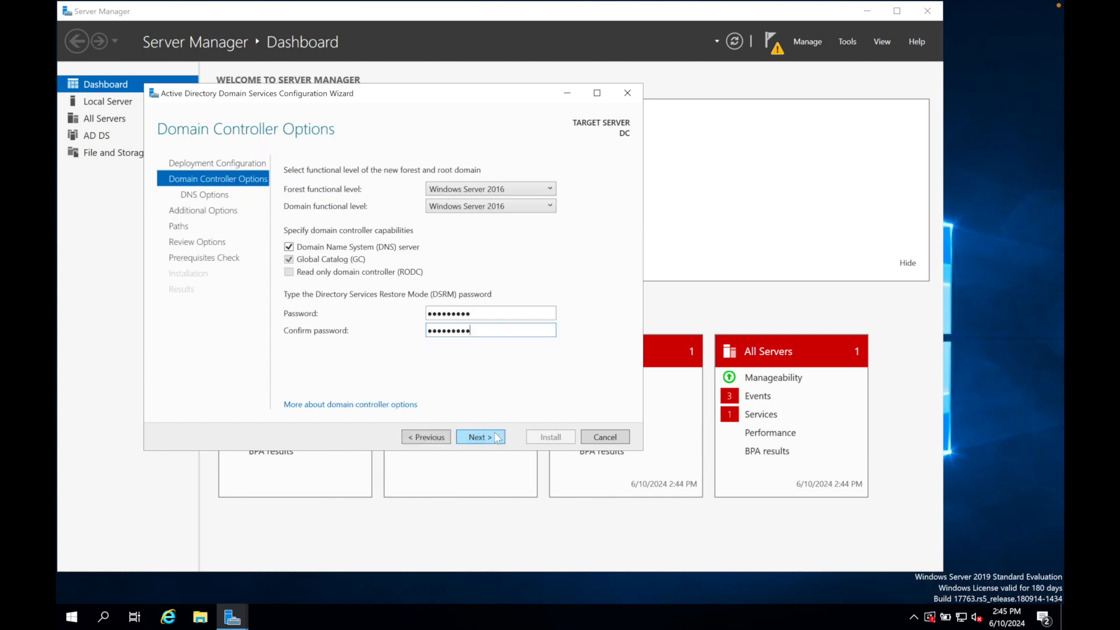
Accept the remaining default domain controller options, install the configuration and close the restart notice and results.
click(494, 436)
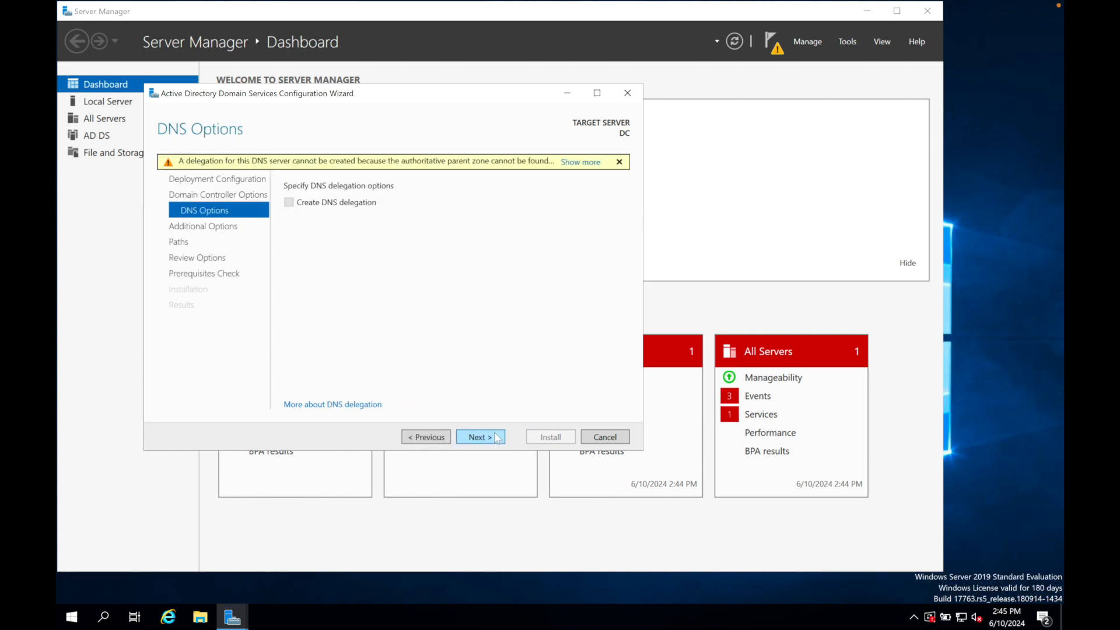
click(496, 438)
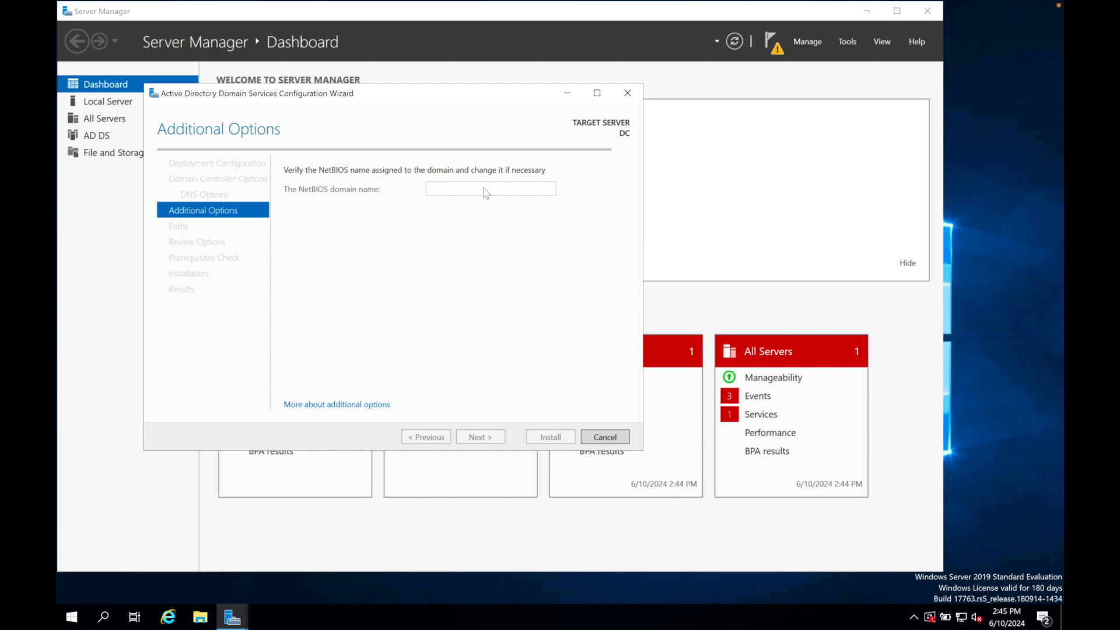
click(477, 437)
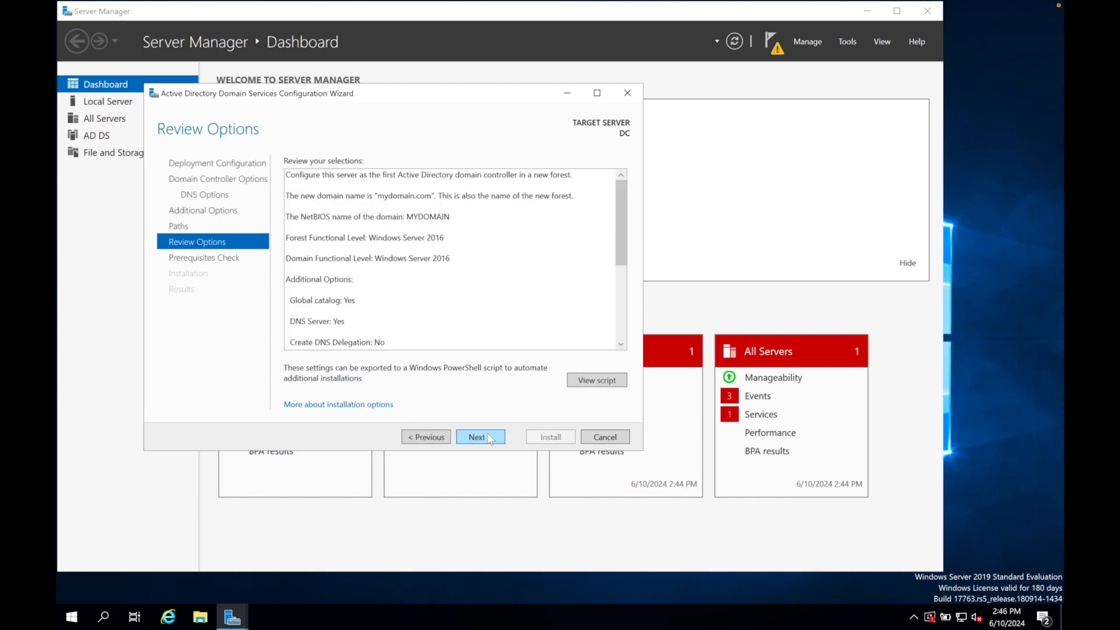
click(487, 438)
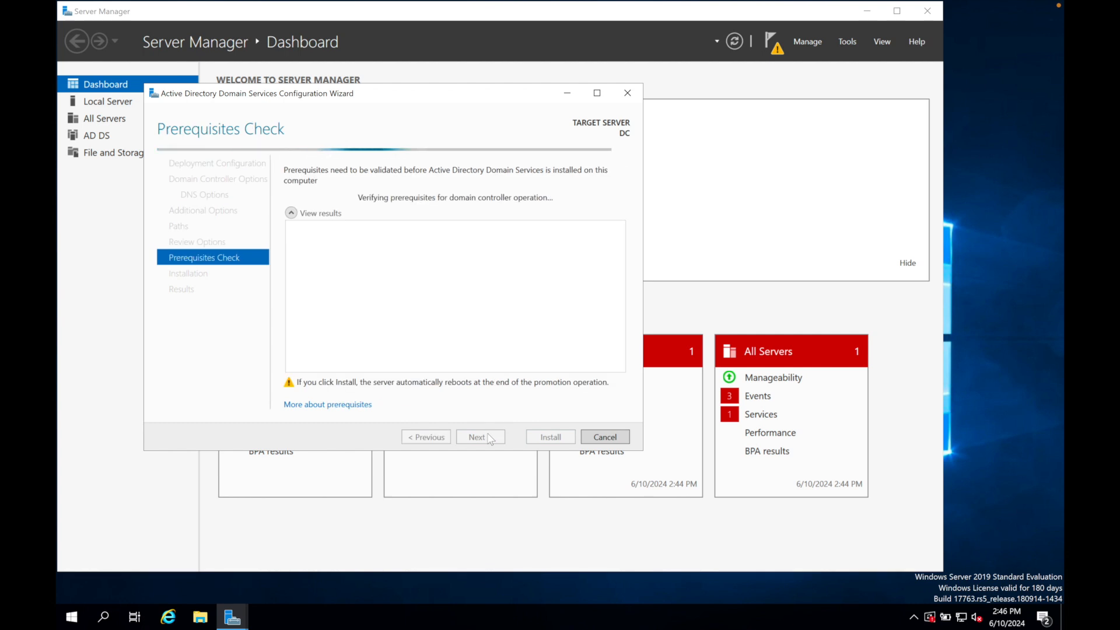
click(548, 438)
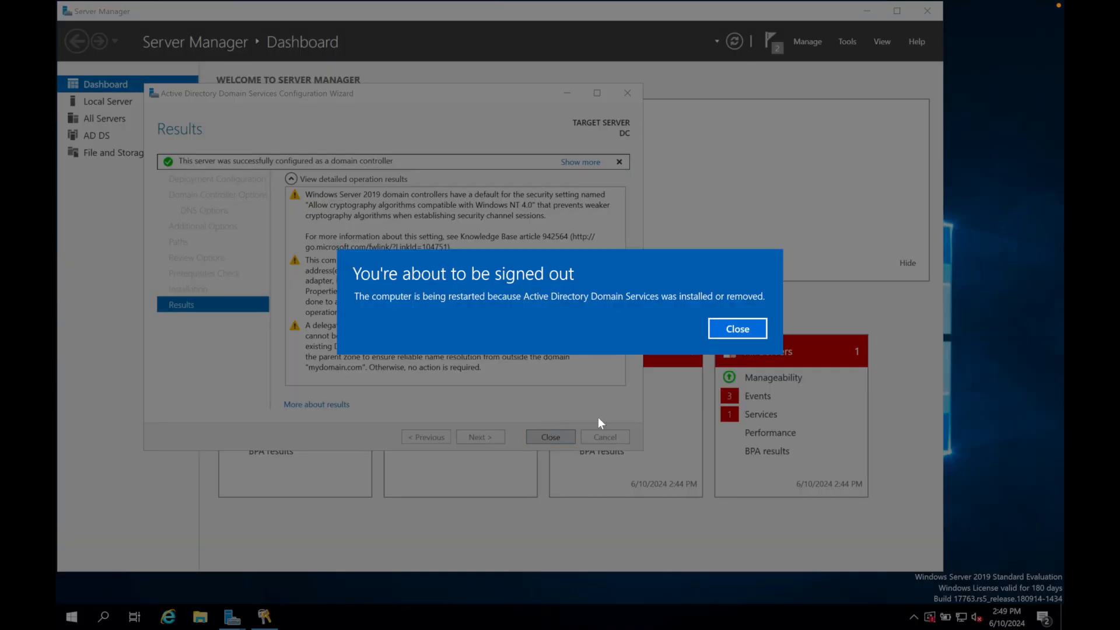
click(737, 335)
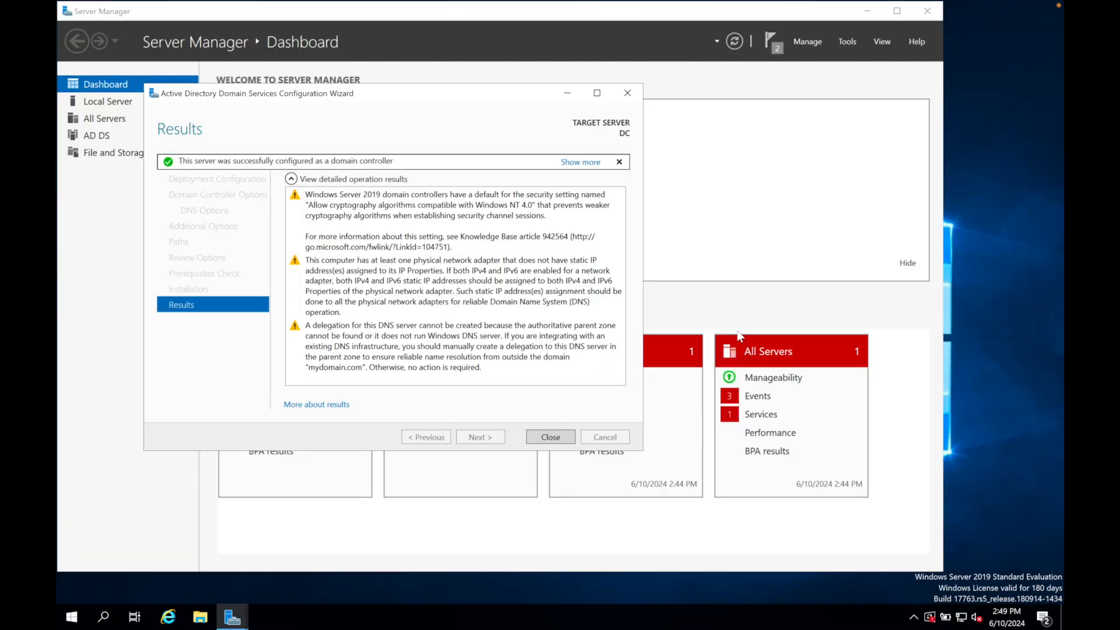
click(554, 437)
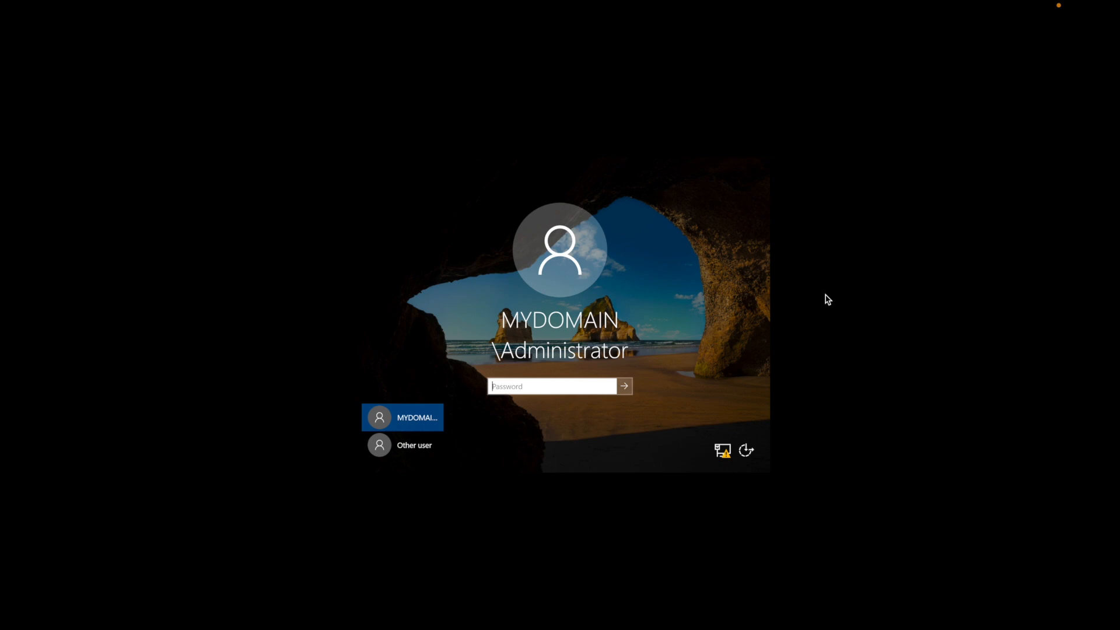
Sign in as MYDOMAIN\Administrator, open Active Directory Users and Computers and enlarge its window.
key(Return)
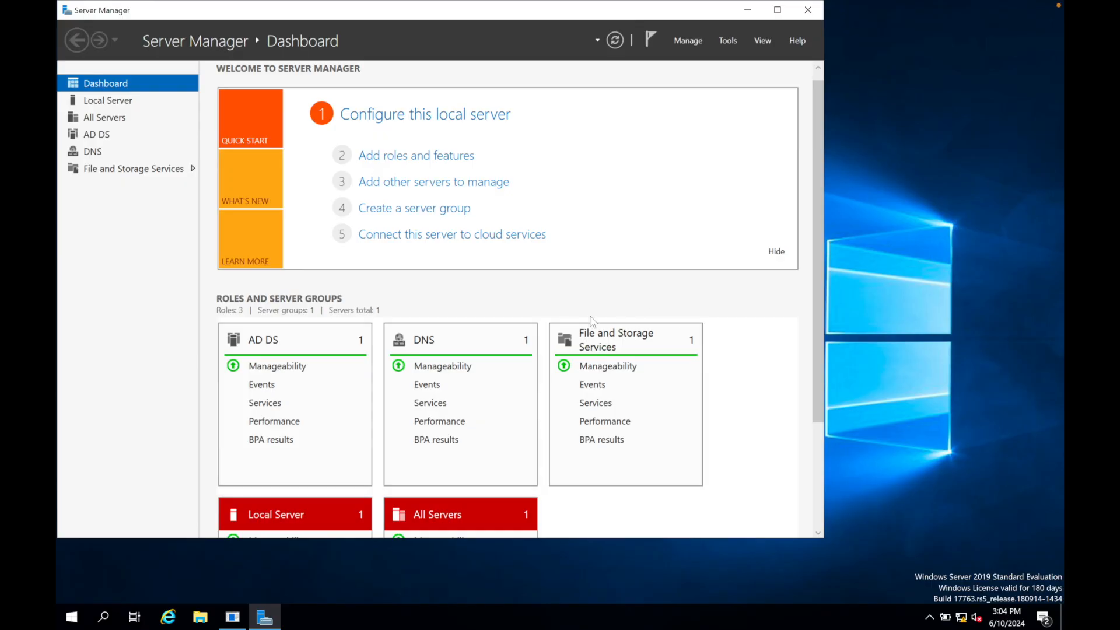
click(73, 618)
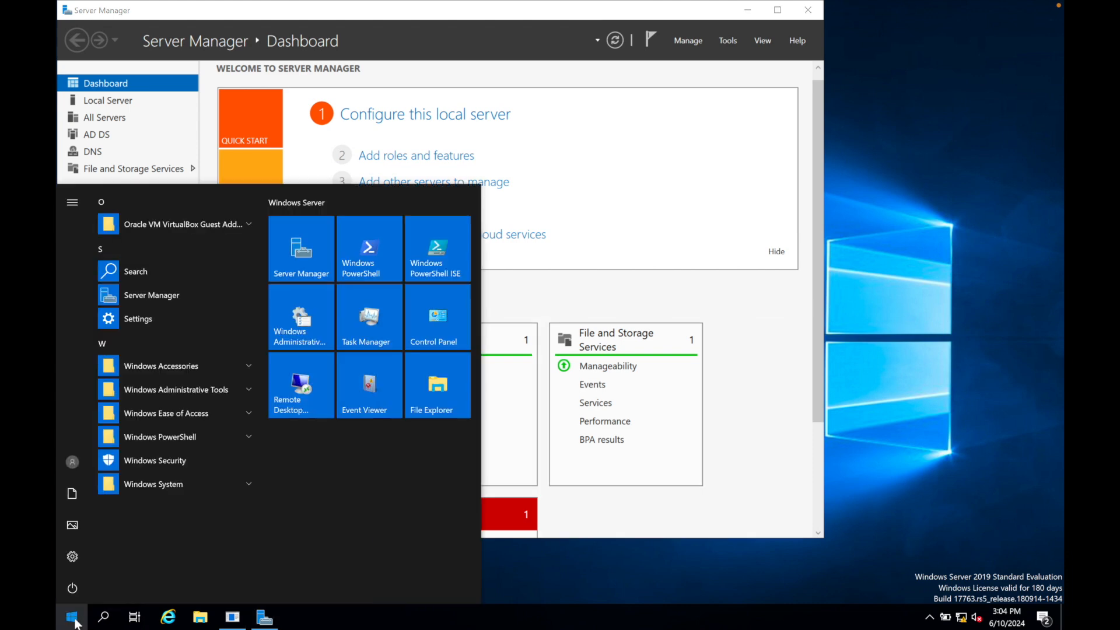
click(200, 391)
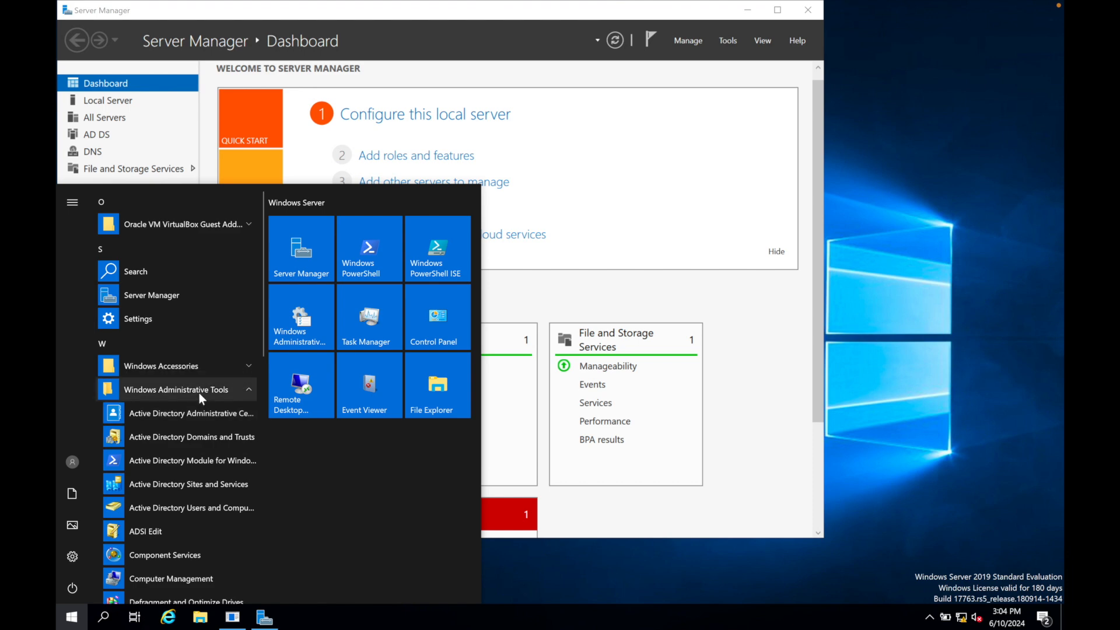
click(192, 507)
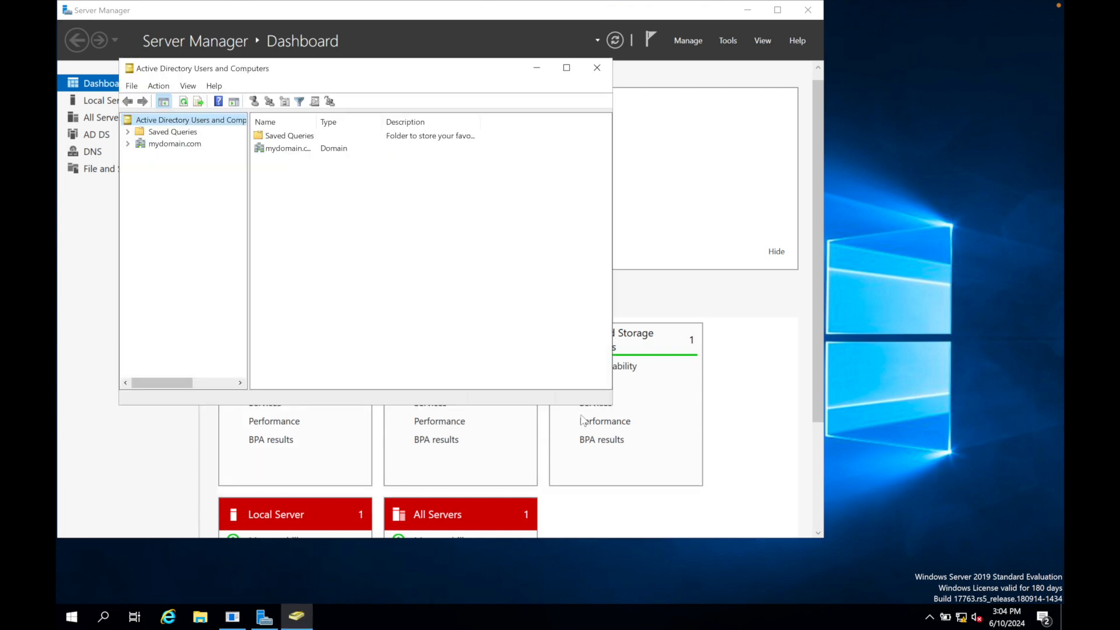
drag(610, 404, 721, 520)
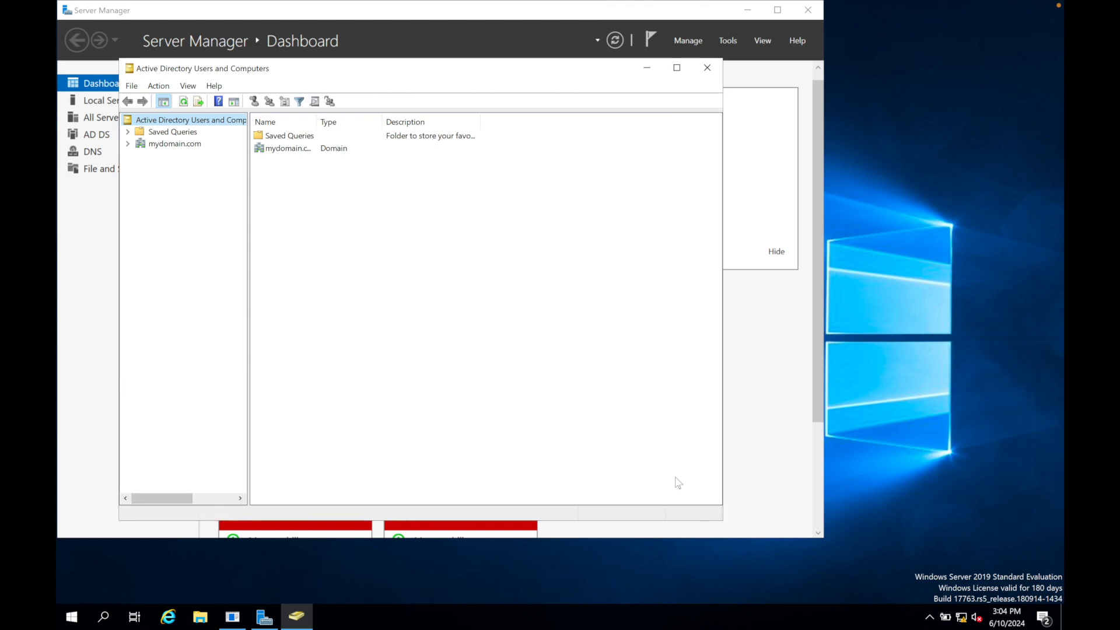
Create an organizational unit named _ADMINS in mydomain.com without protection from accidental deletion.
right_click(182, 146)
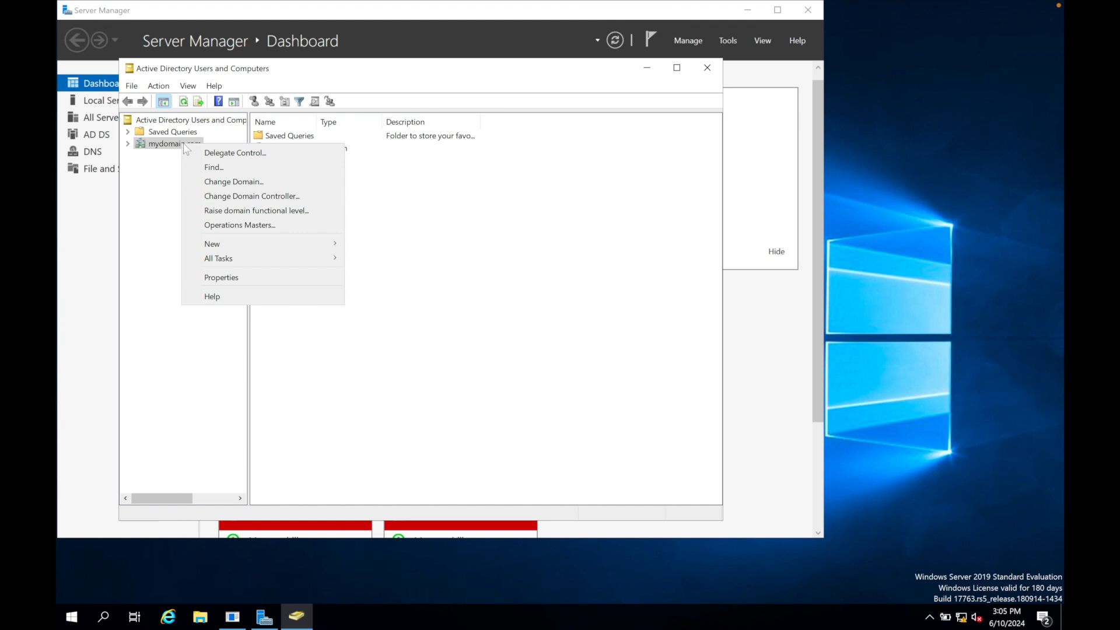
mouse_move(301, 248)
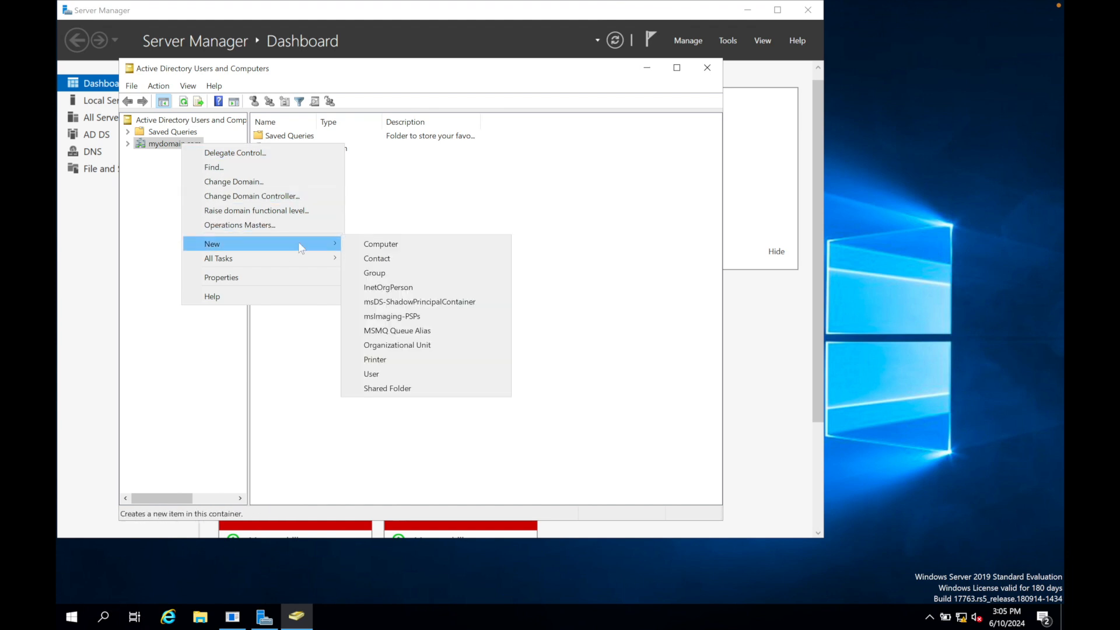
click(382, 344)
text(_ADMINS)
click(148, 178)
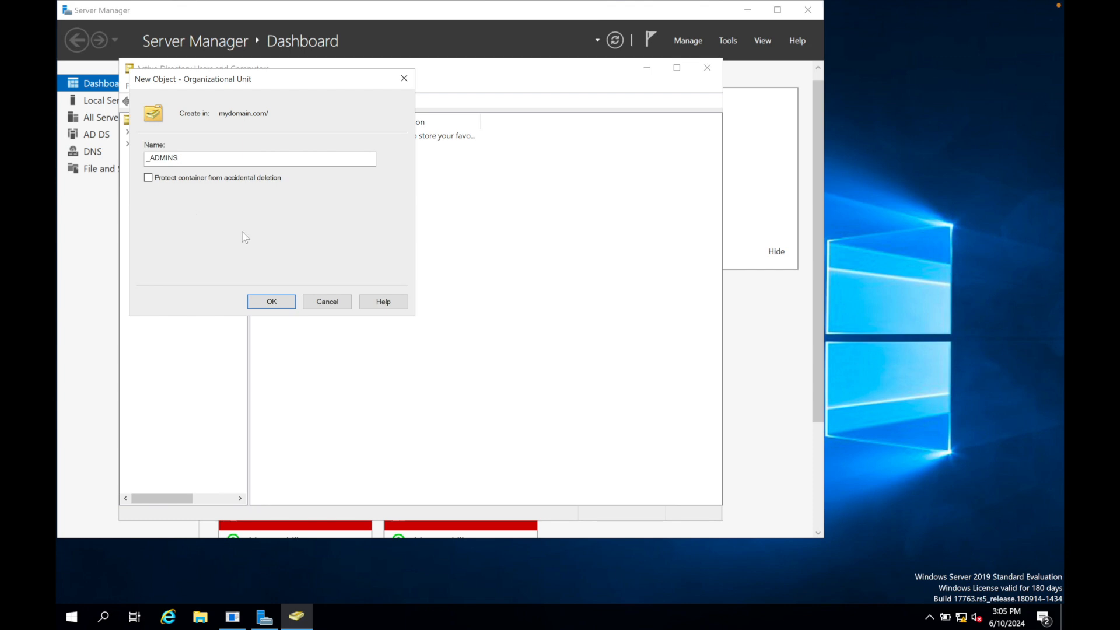
click(272, 301)
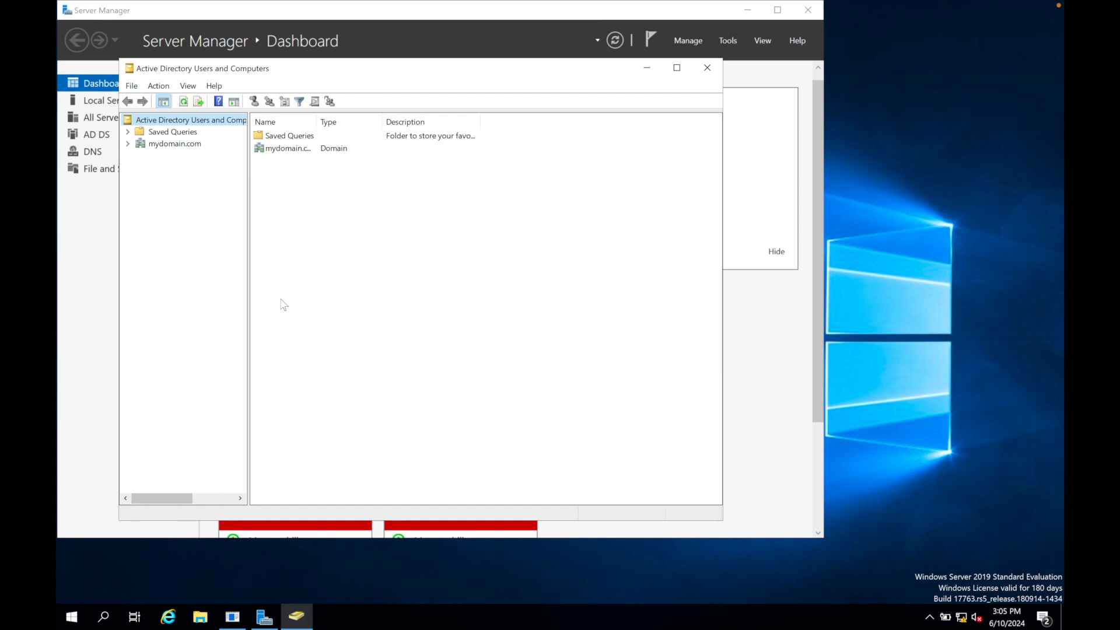
Start a new user in the _ADMINS unit, entering the admin's first name, last name and a logon name prefixed with a-.
right_click(178, 155)
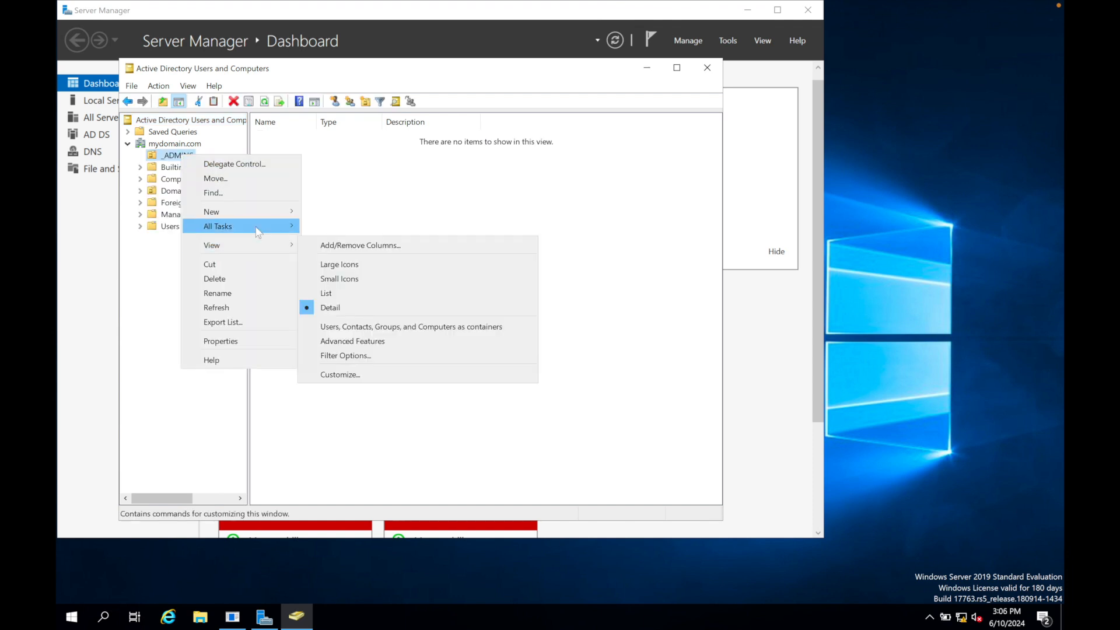
mouse_move(257, 231)
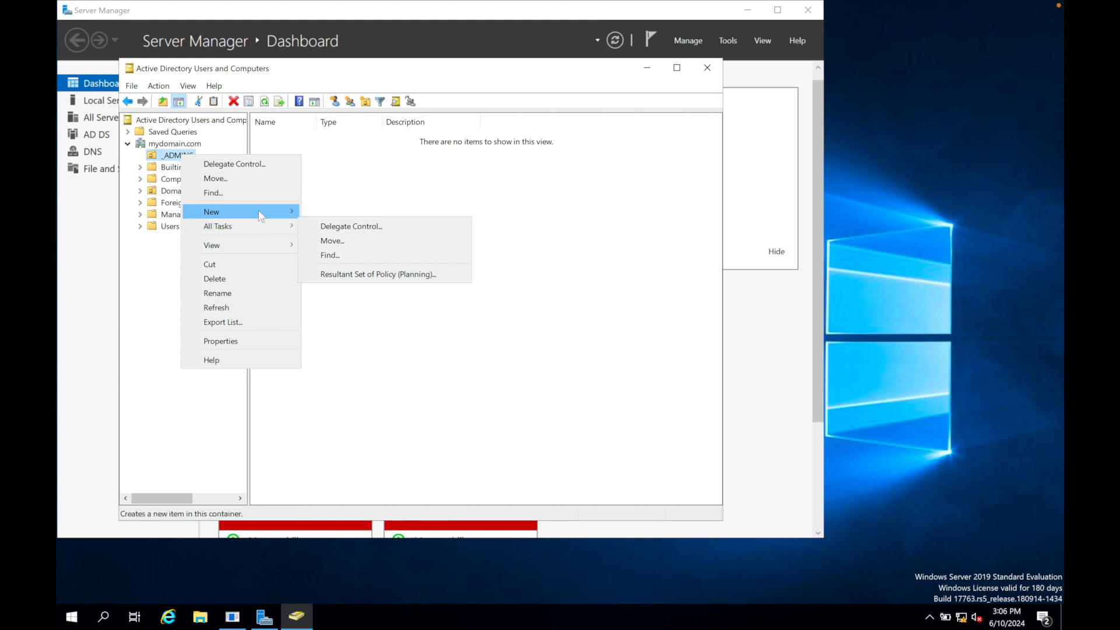
mouse_move(263, 212)
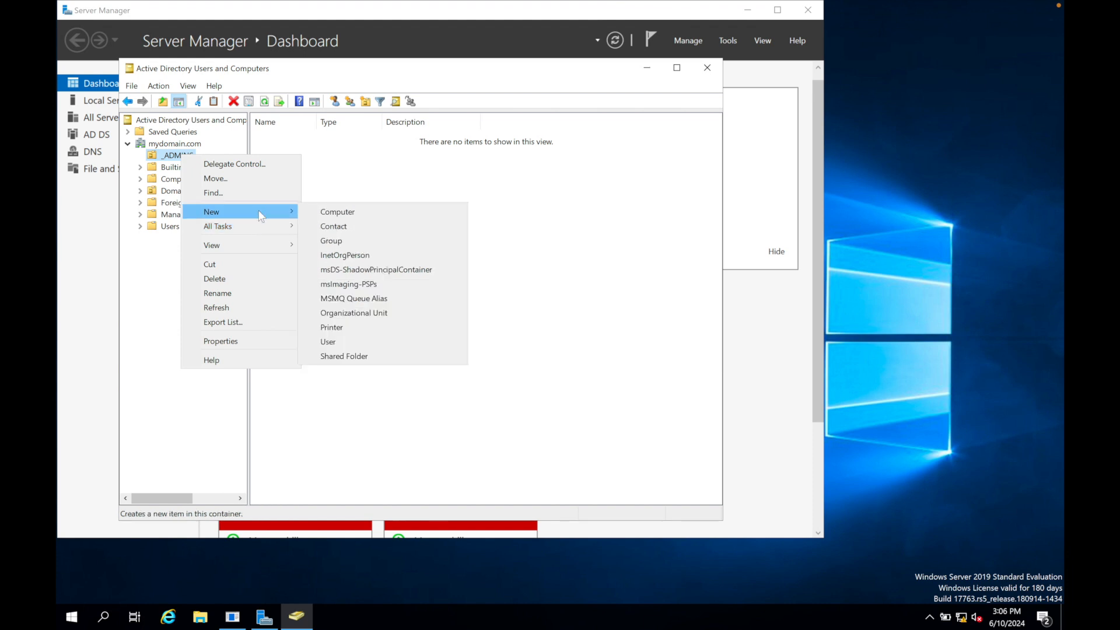
click(331, 342)
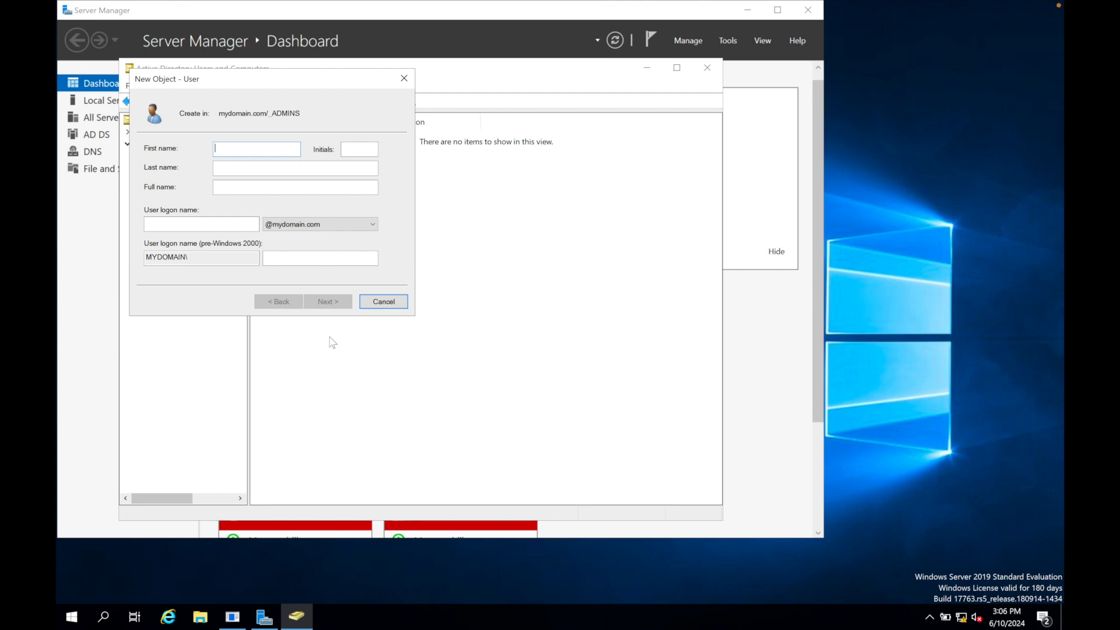
key(Tab)
click(166, 221)
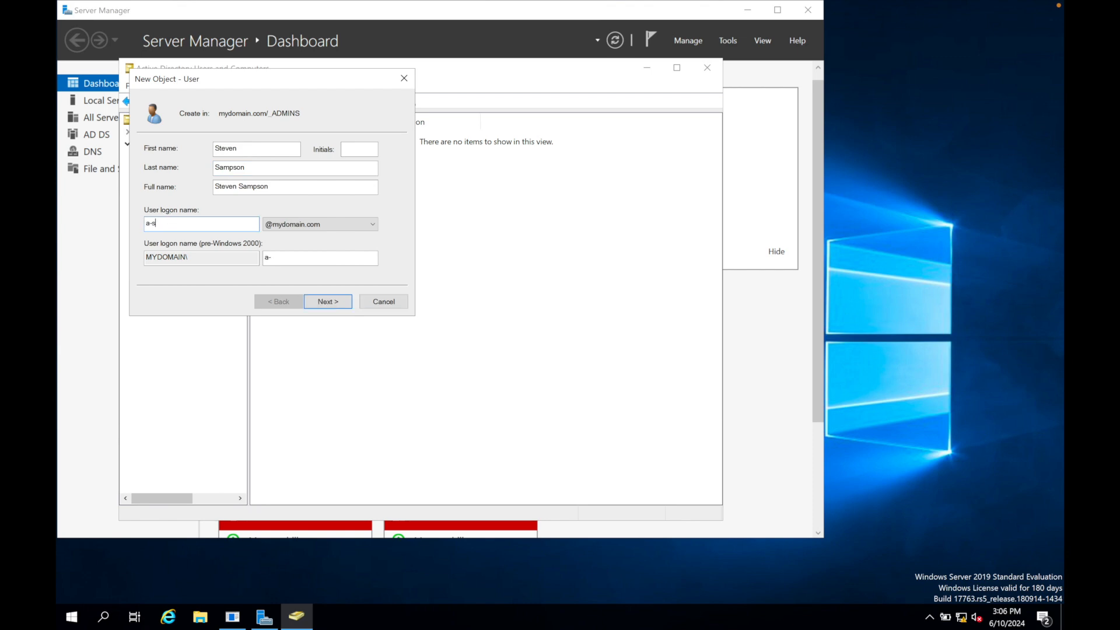
click(327, 303)
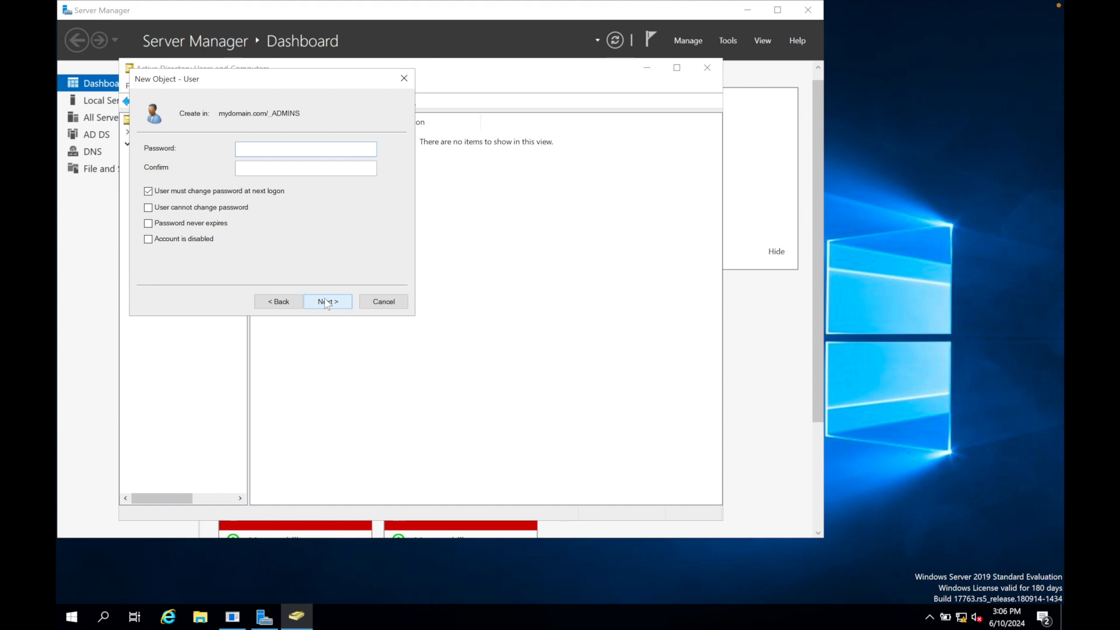
Enter and confirm the account password, turn off the forced change at next logon, set it to never expire and finish creating the user.
text(P@ssw0rd1)
key(Tab)
text(P@ssw0rd1)
click(148, 192)
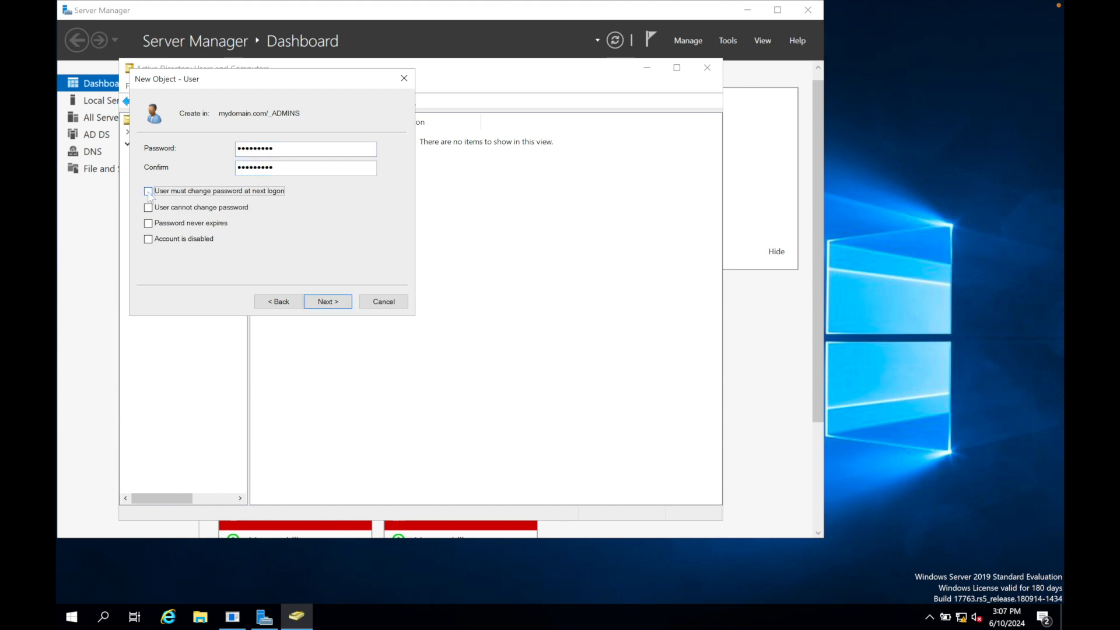
click(149, 224)
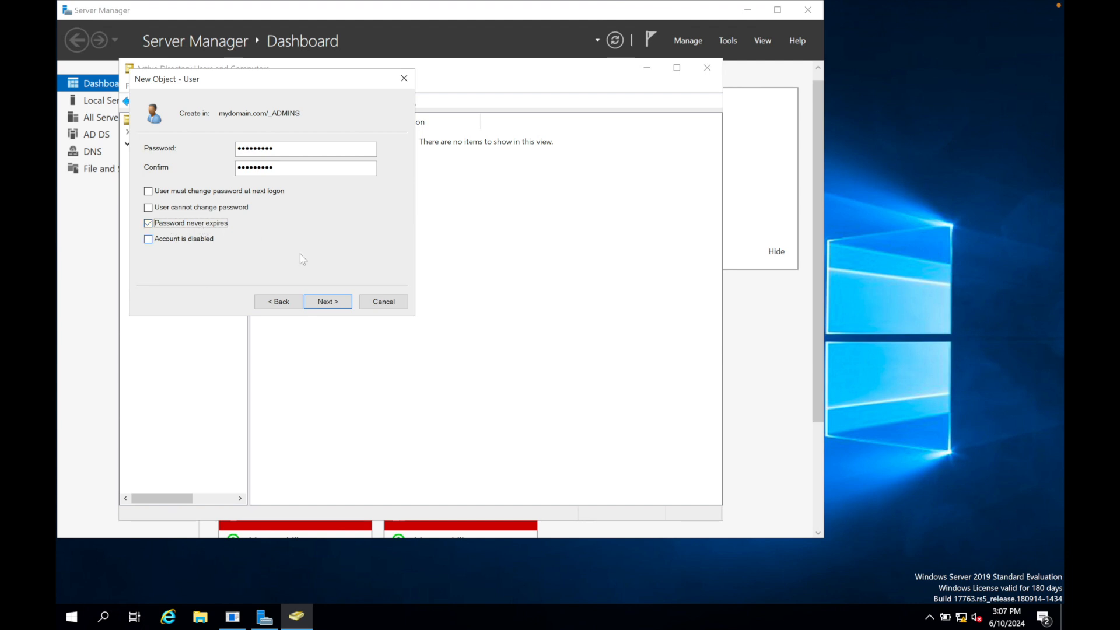
click(326, 302)
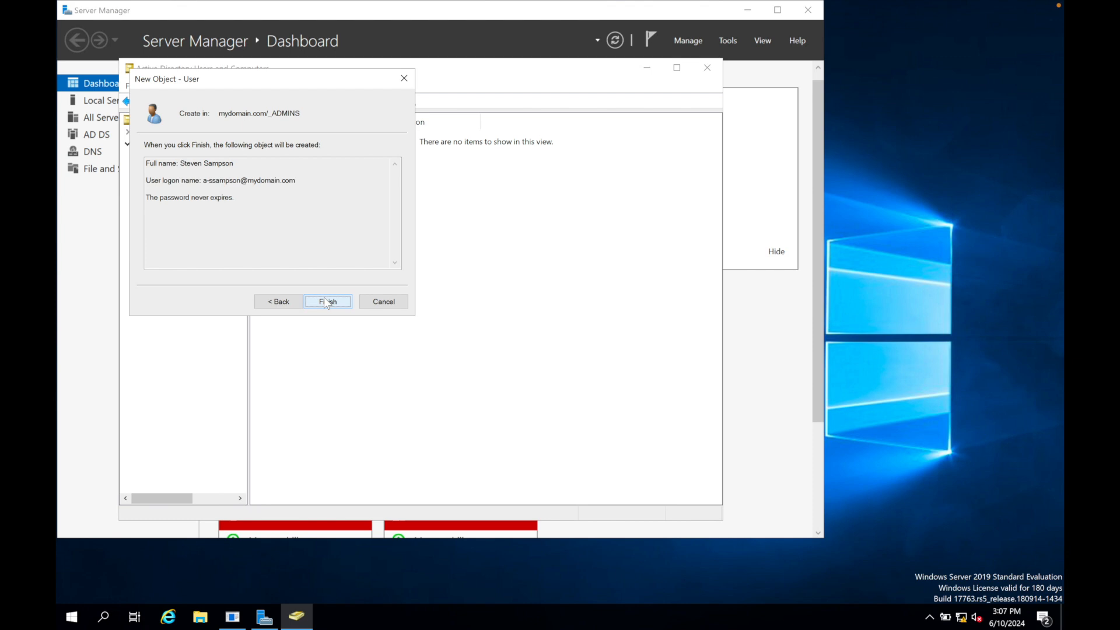
click(327, 301)
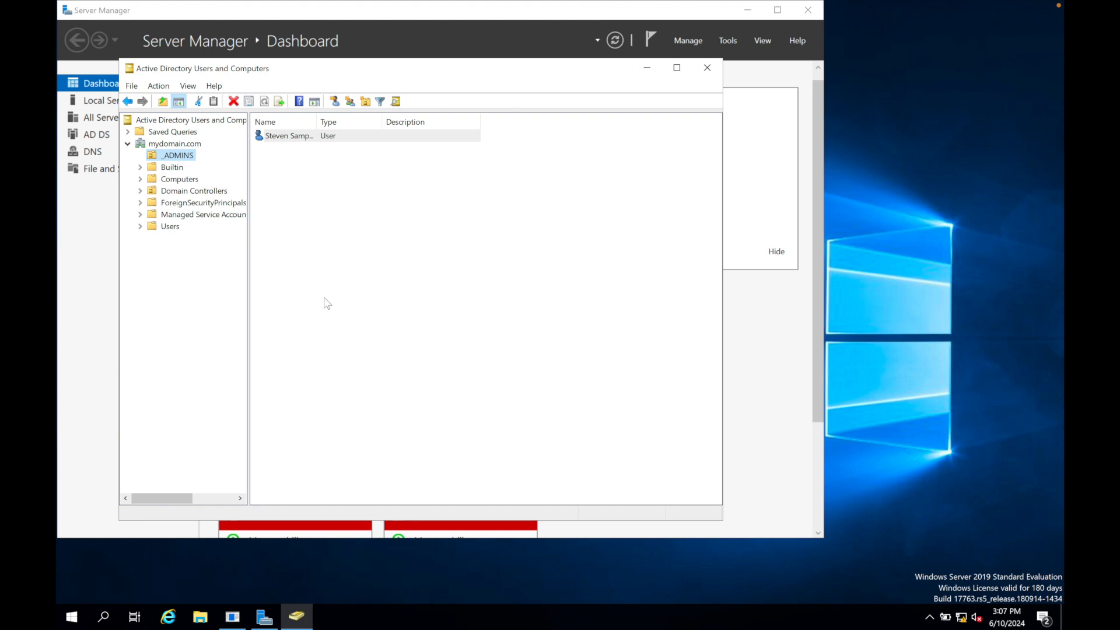
Add the new user in _ADMINS to the Domain Admins group and apply the membership change.
right_click(318, 136)
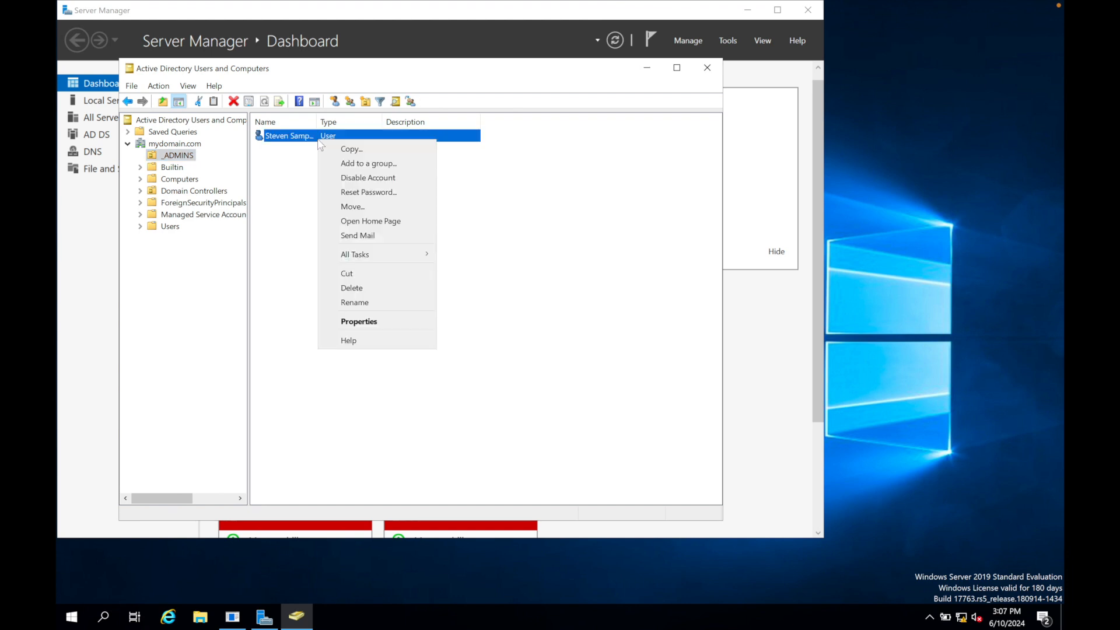
click(352, 322)
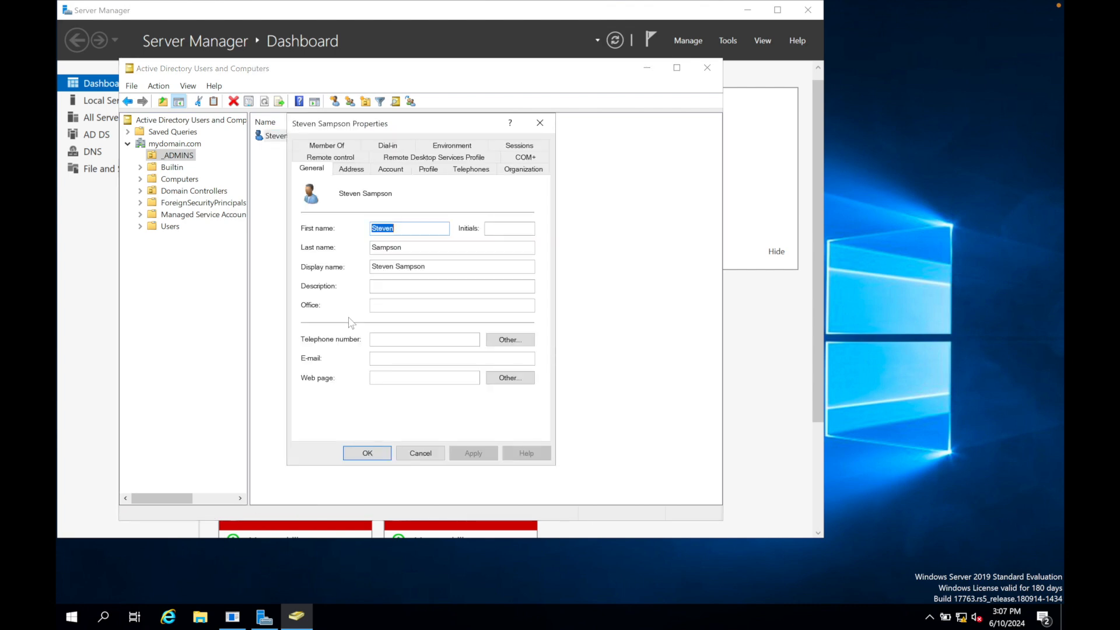
click(335, 147)
click(324, 327)
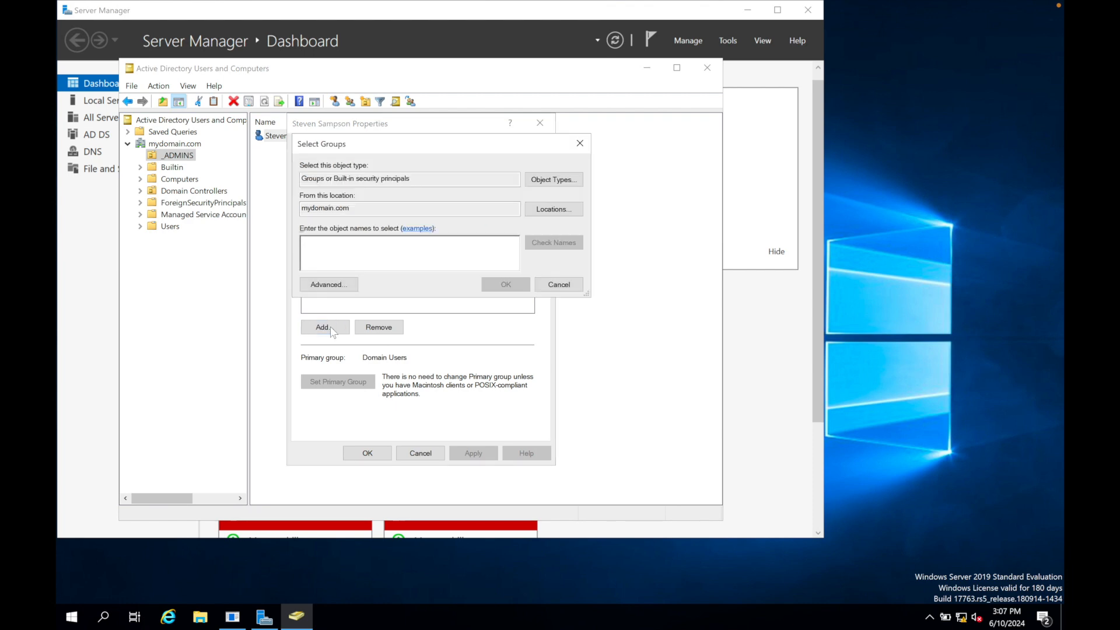
text(domain admins)
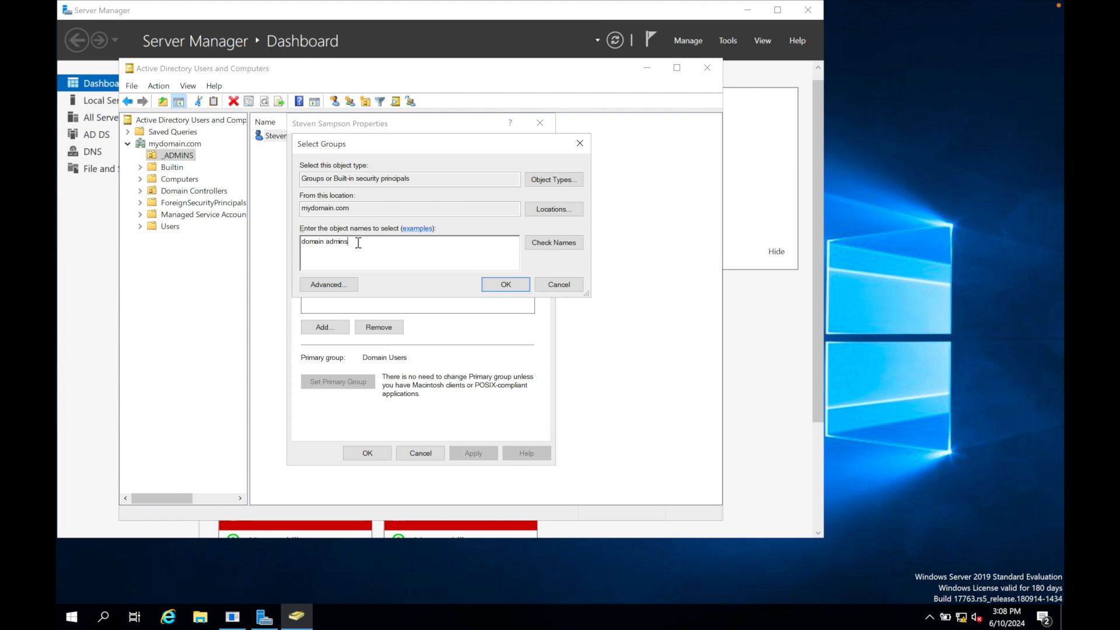
click(539, 245)
click(506, 284)
click(473, 453)
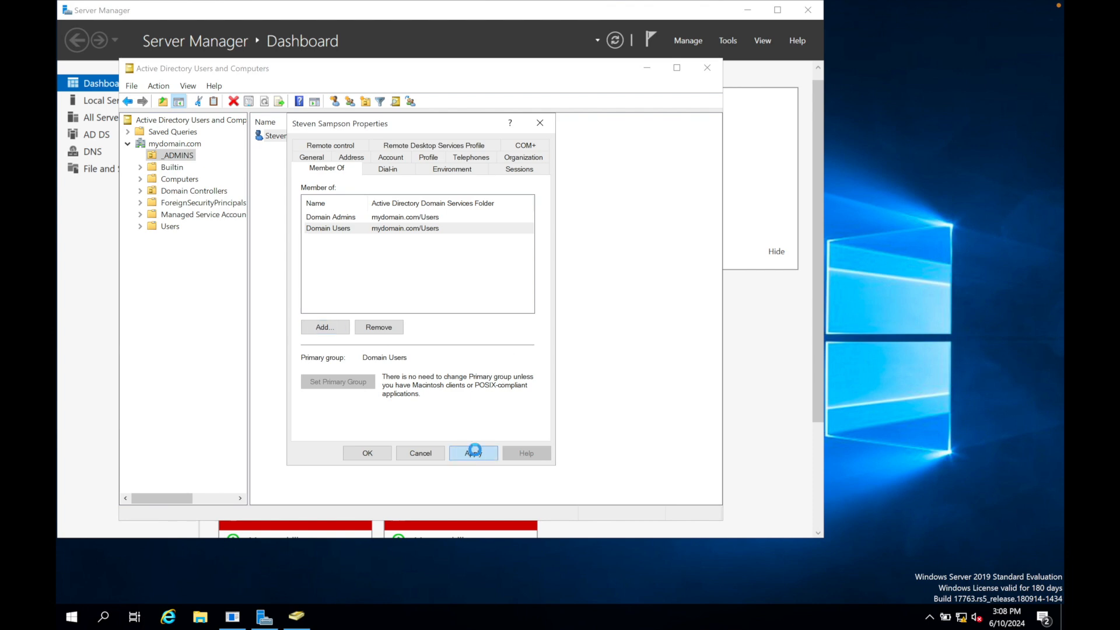
Close the new admin's properties and Active Directory Users and Computers, minimize Server Manager and sign out of the current account.
click(367, 453)
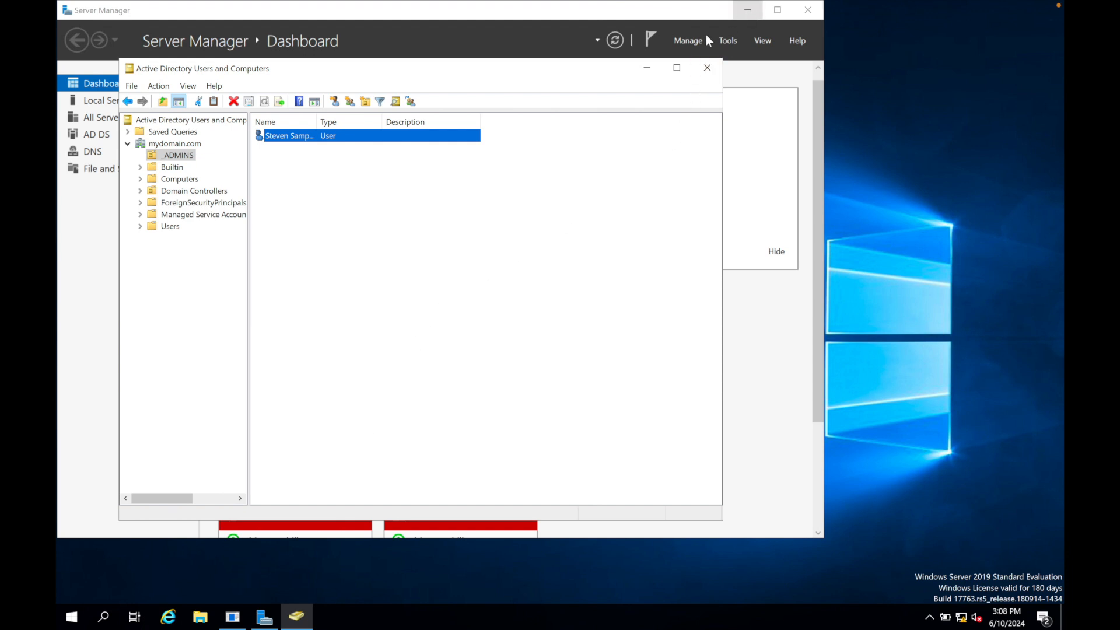
click(707, 68)
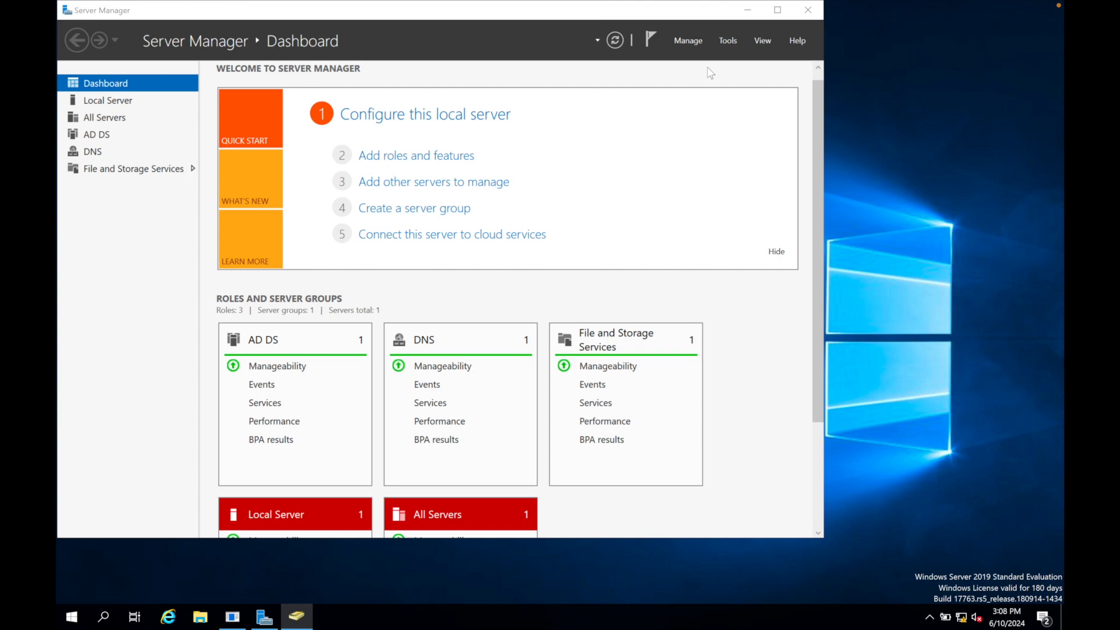
click(747, 10)
click(494, 333)
key(super)
click(73, 462)
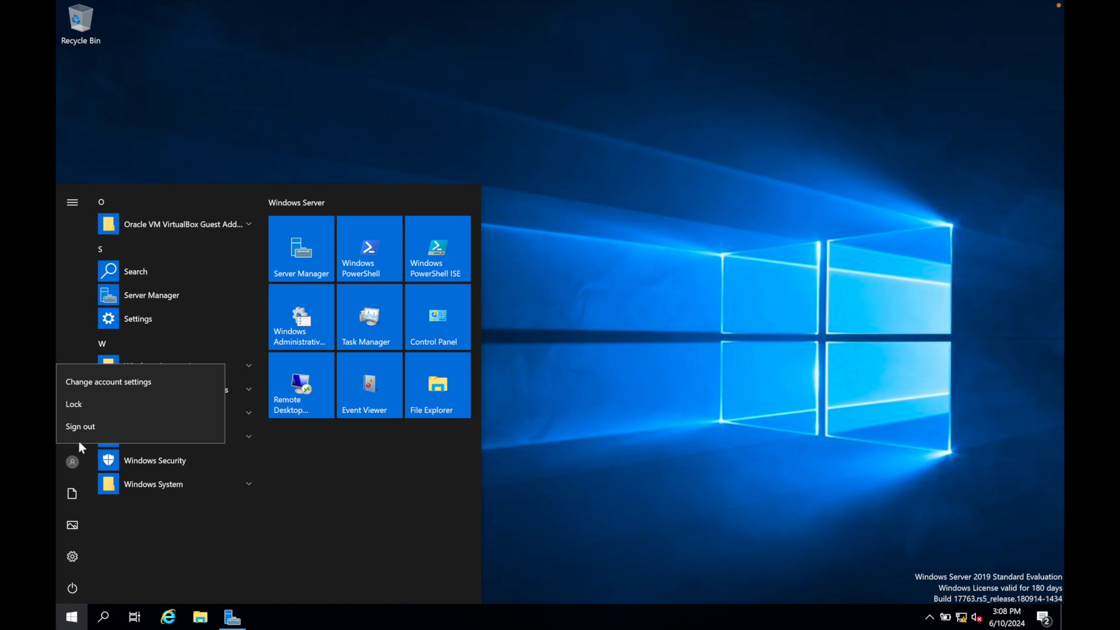
click(81, 426)
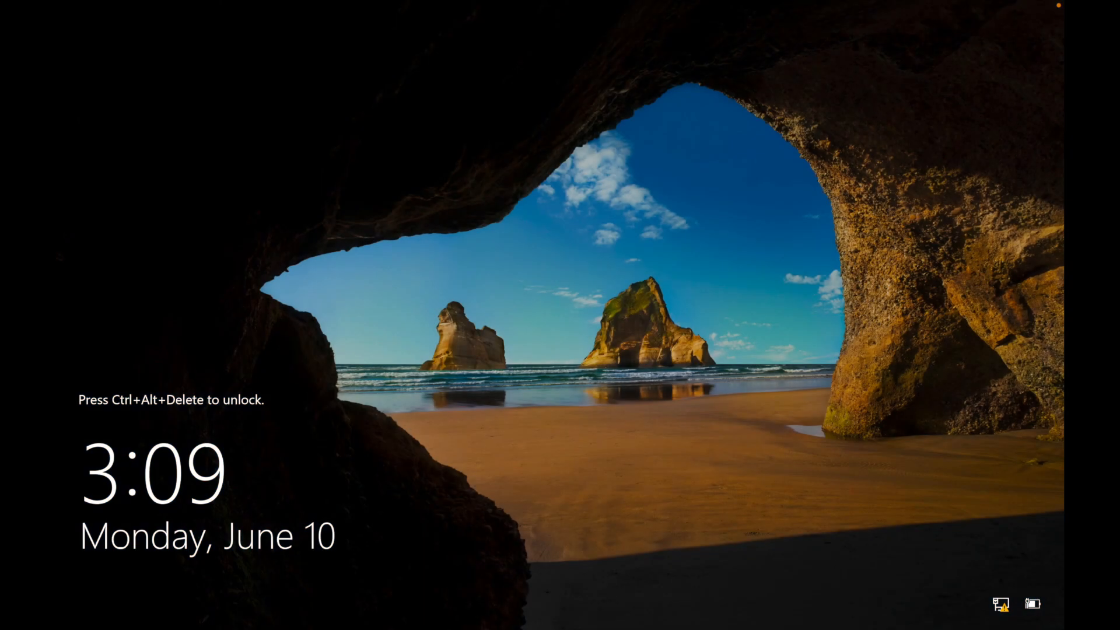
Sign in to MYDOMAIN as another user with the new domain admin's logon name and account password.
key(ctrl+alt+Delete)
click(159, 592)
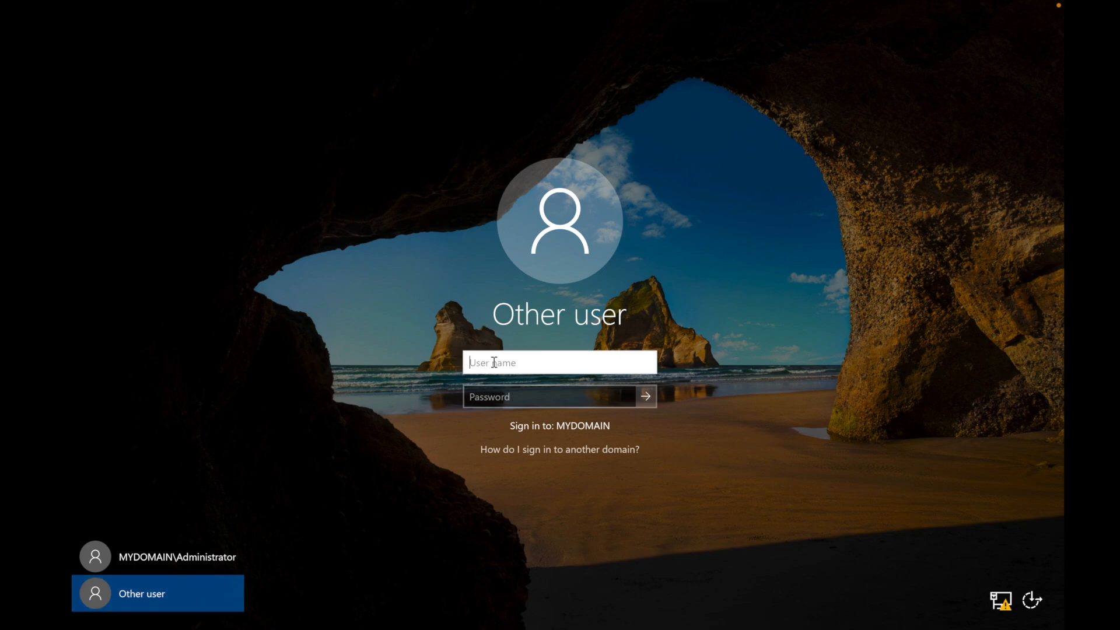
key(Tab)
text(•••••••)
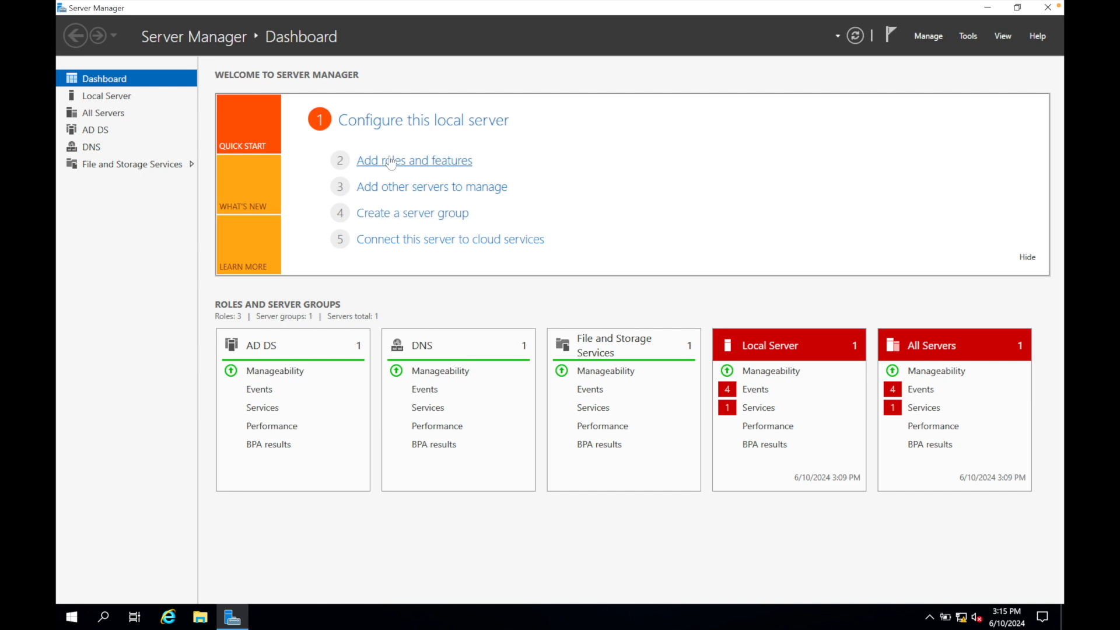
Start a role-based installation on DC.mydomain.com and select the Remote Access server role.
click(391, 161)
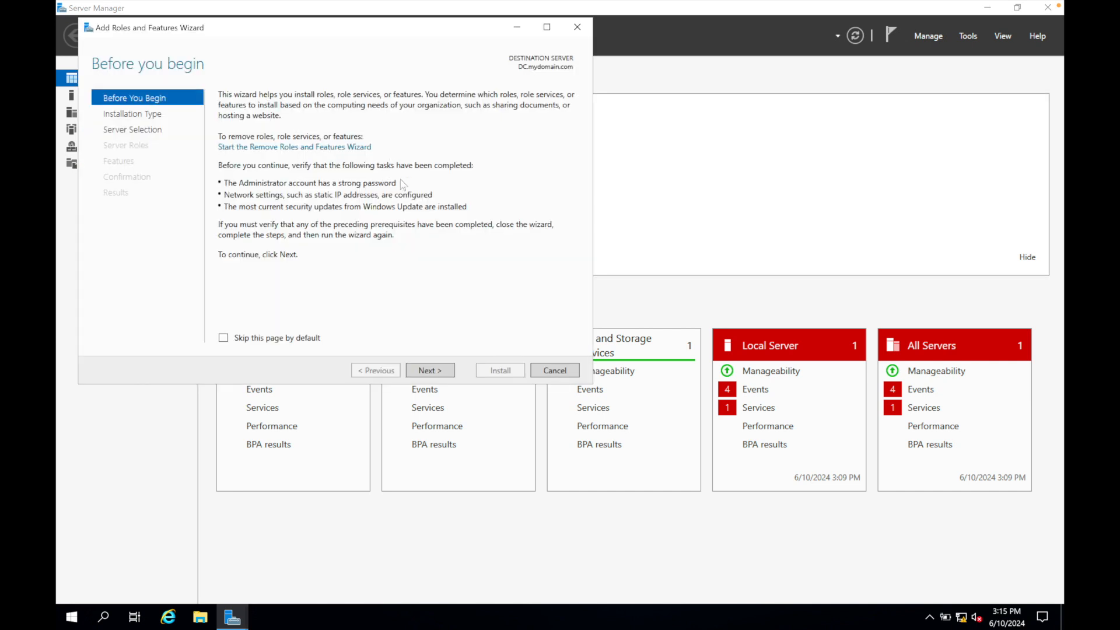
click(430, 371)
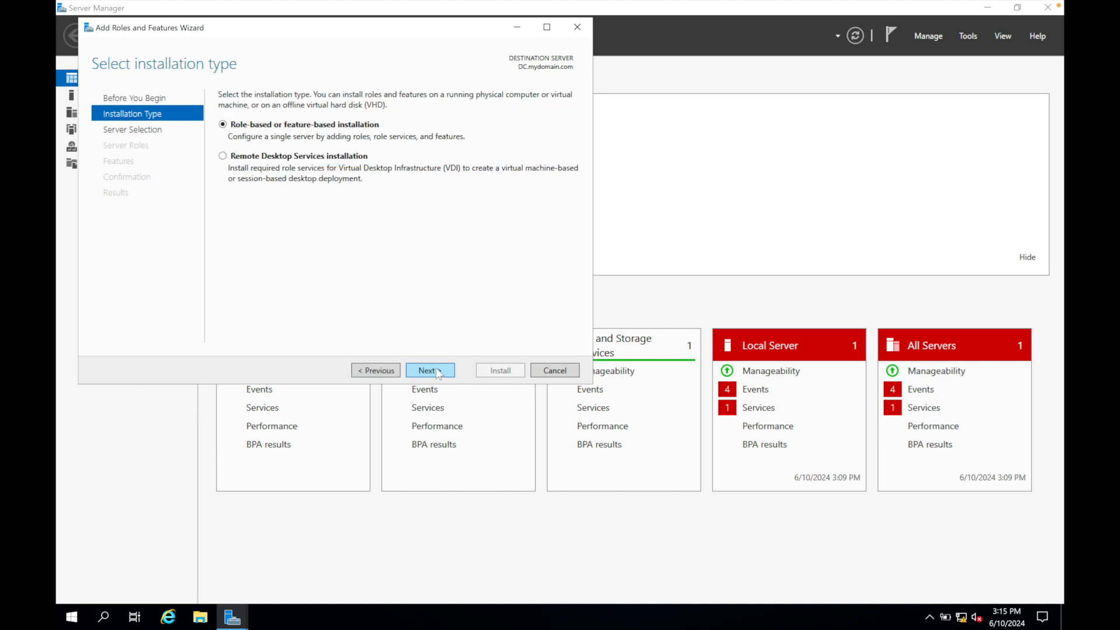
click(430, 370)
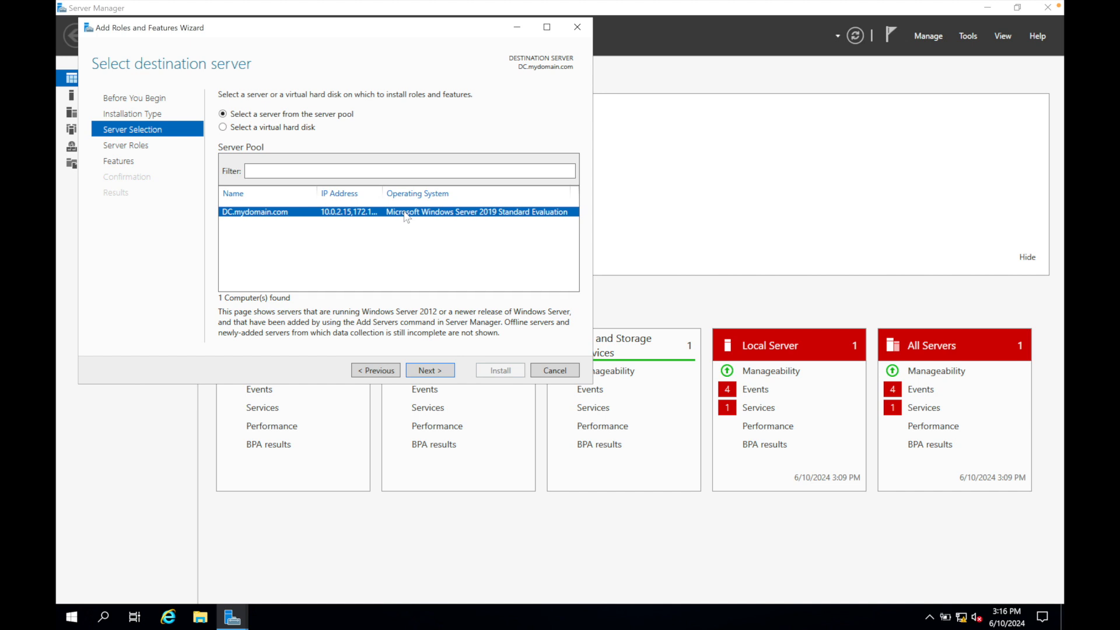
click(419, 371)
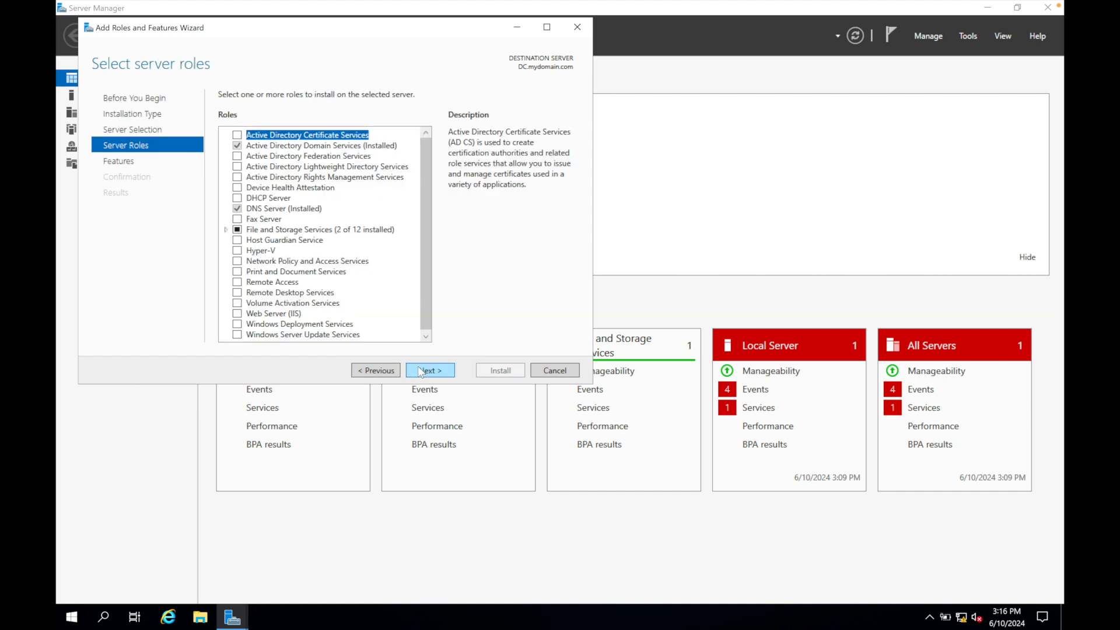
click(237, 282)
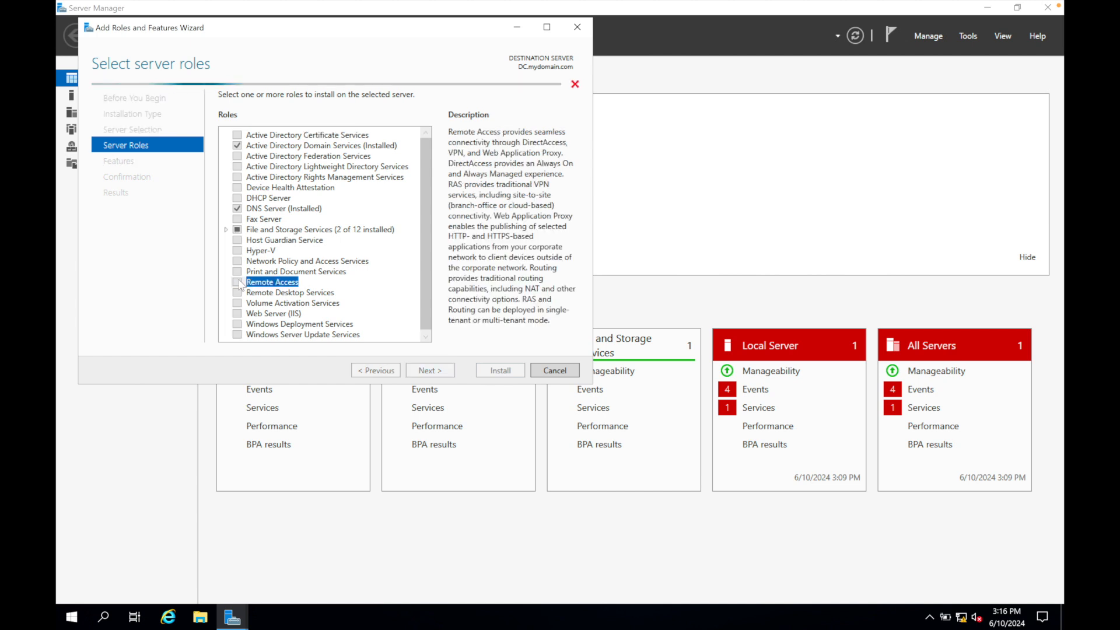
click(424, 371)
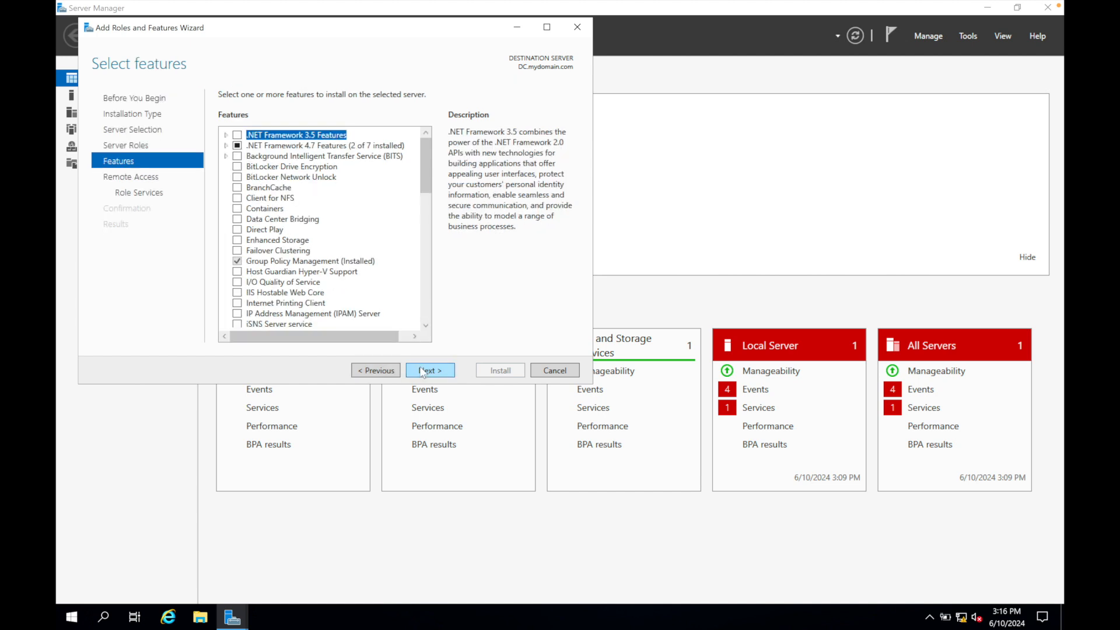
Include the Routing role service with its required features, keep the other defaults, install the Remote Access role and close the wizard.
click(424, 371)
click(424, 371)
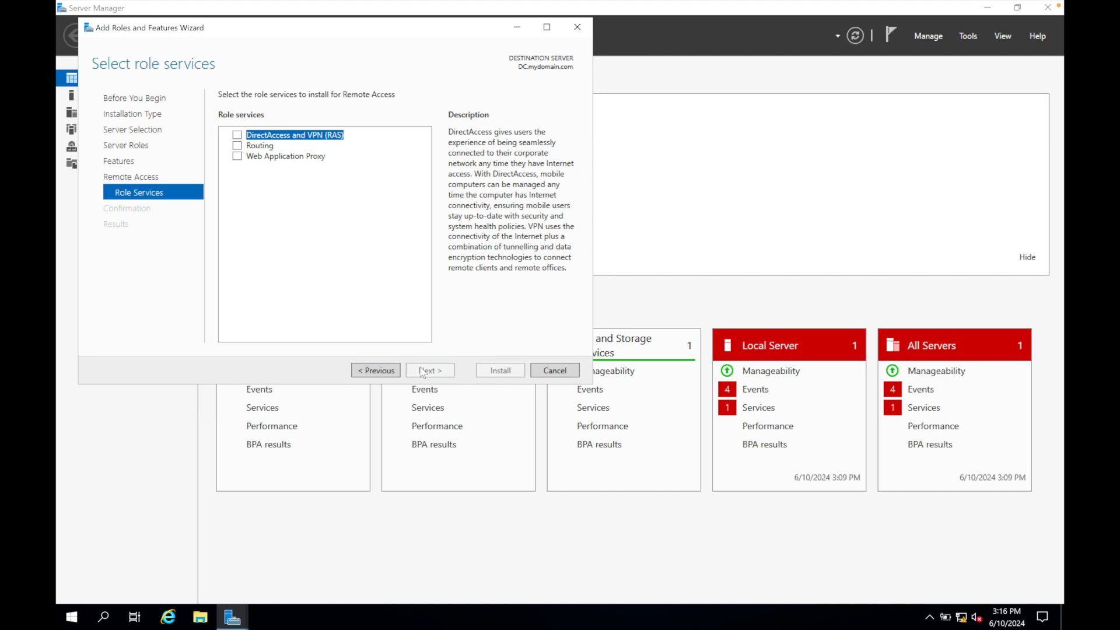
click(237, 146)
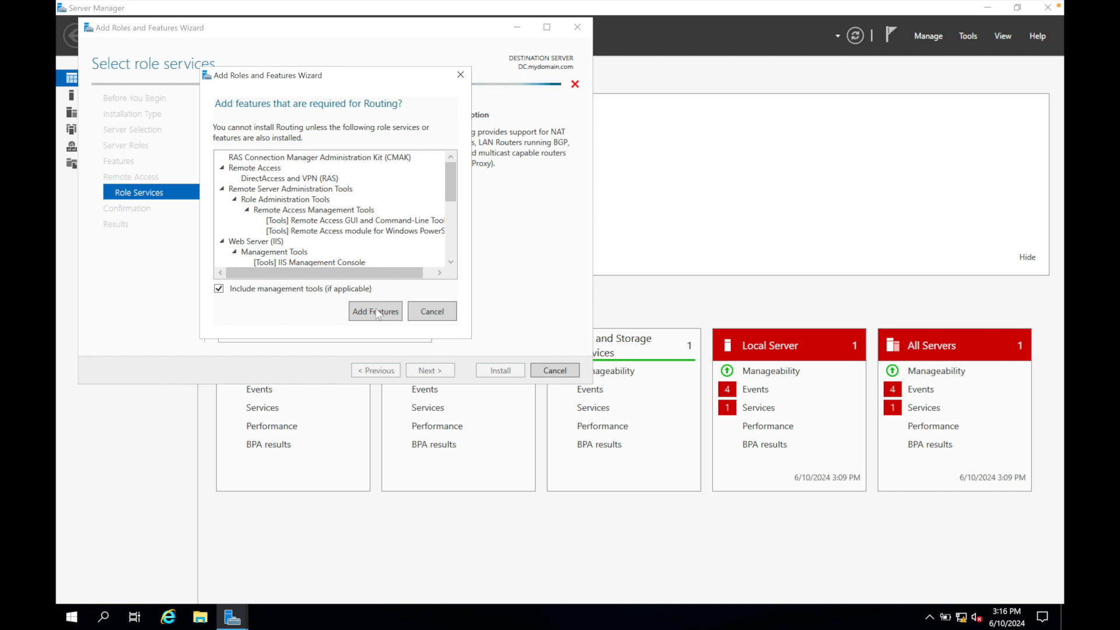
click(377, 312)
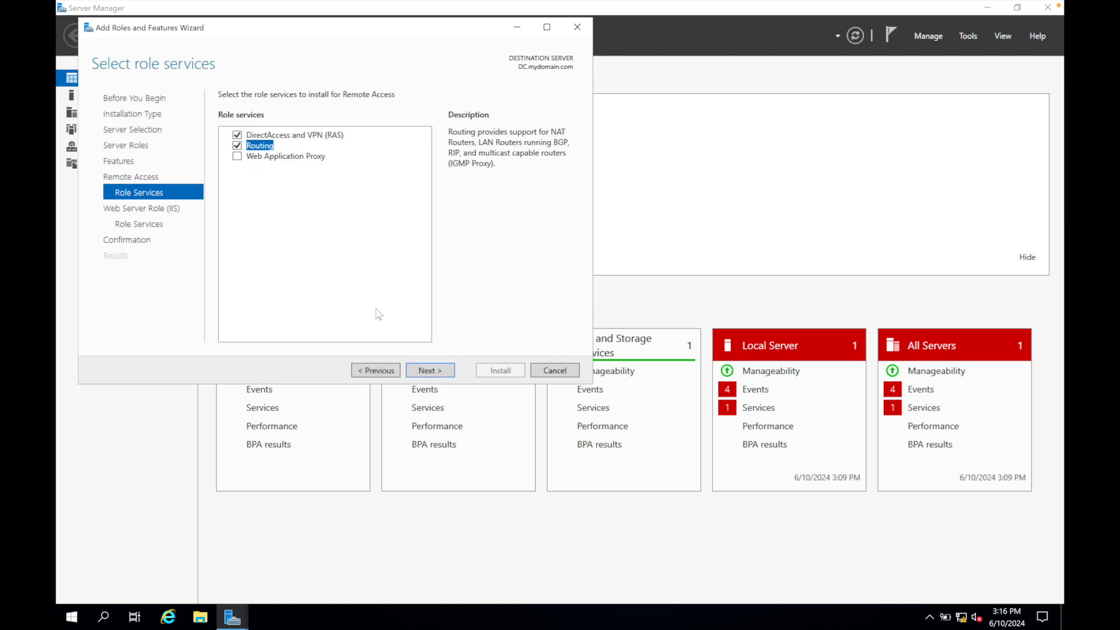
click(423, 369)
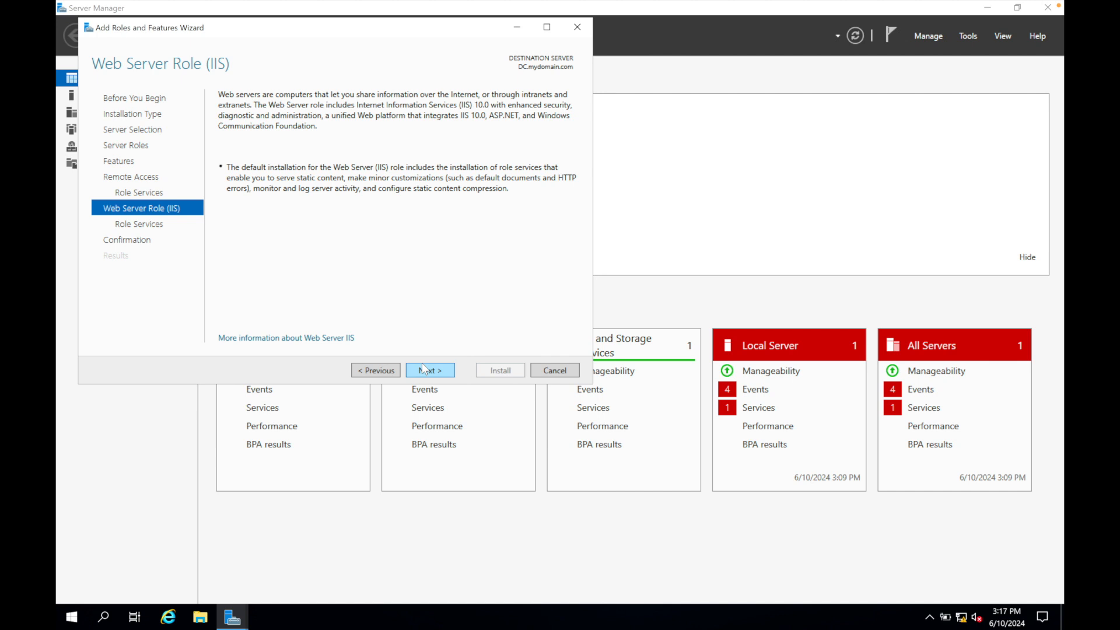
click(423, 368)
click(423, 368)
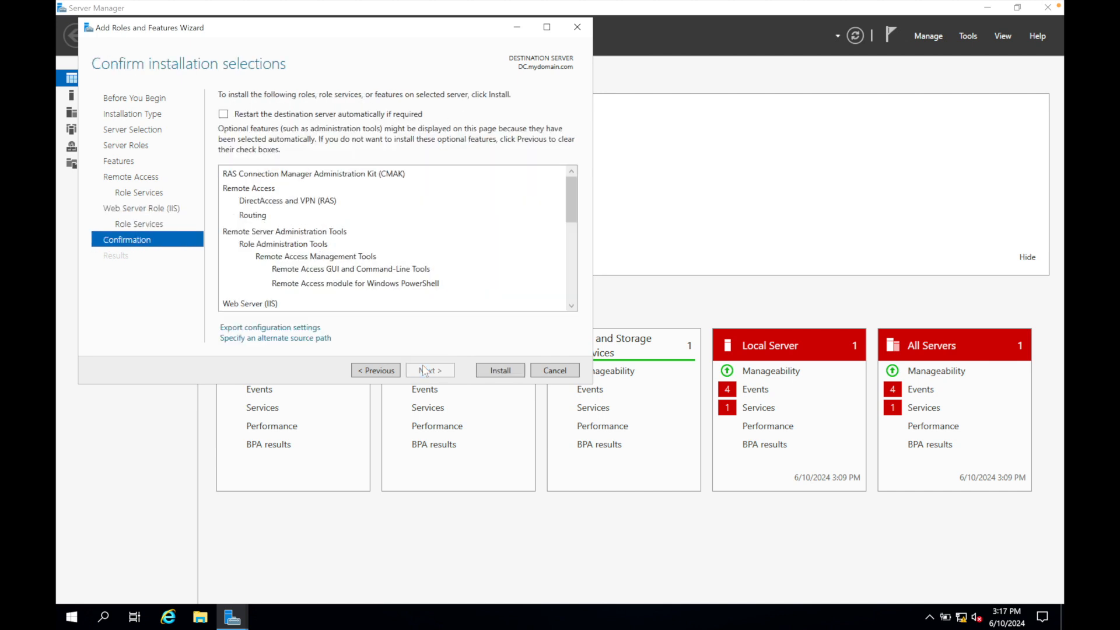
click(492, 370)
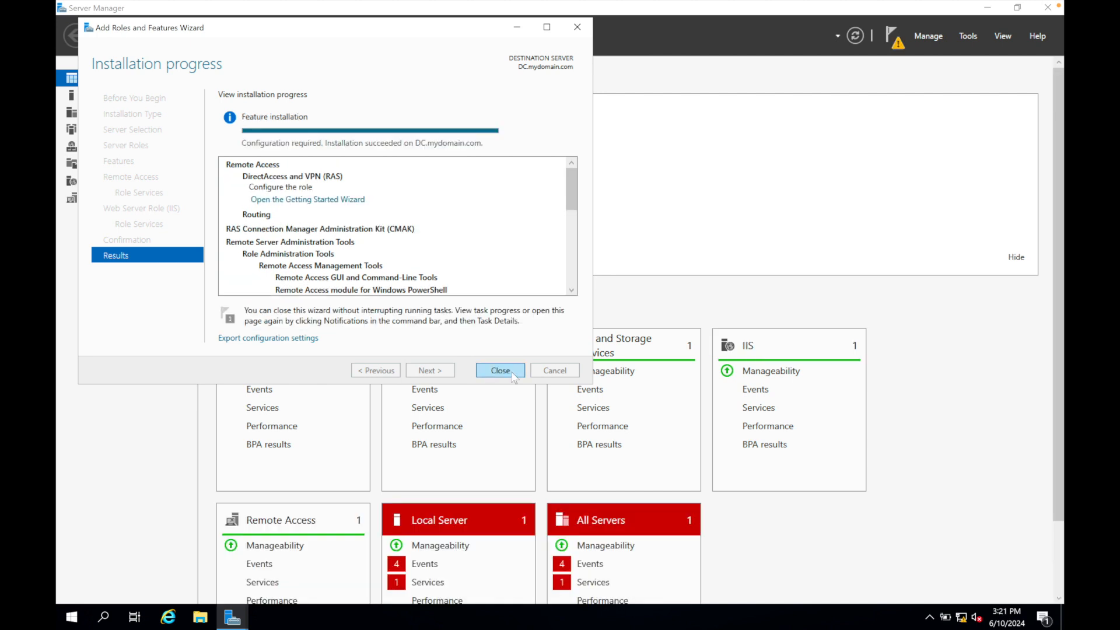
click(502, 370)
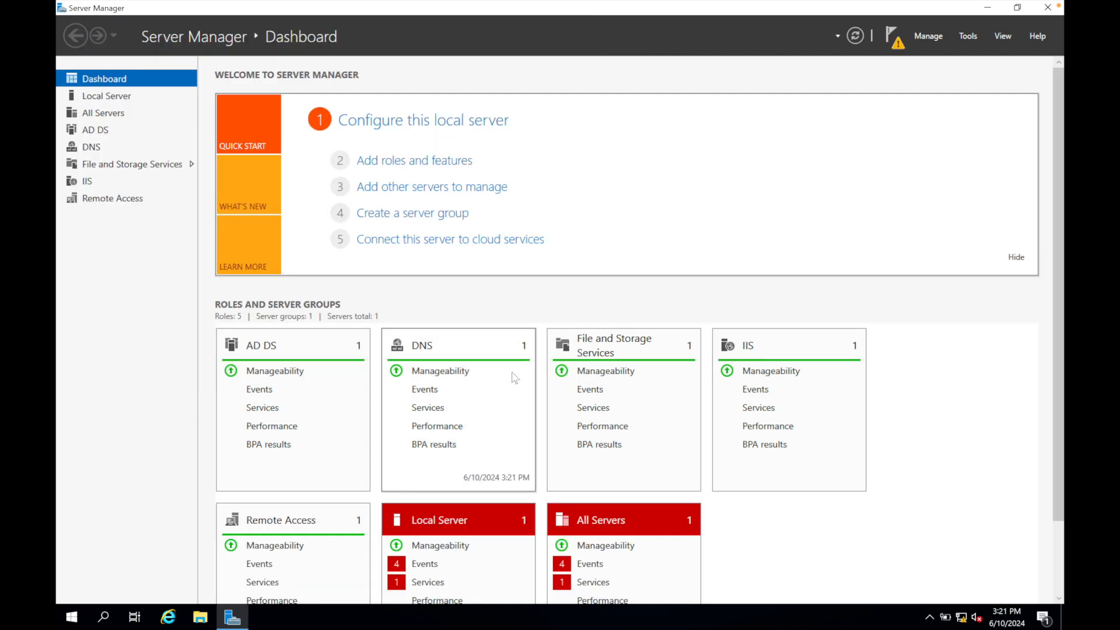
Start configuring Routing and Remote Access on DC (local) with the network address translation (NAT) option.
click(967, 35)
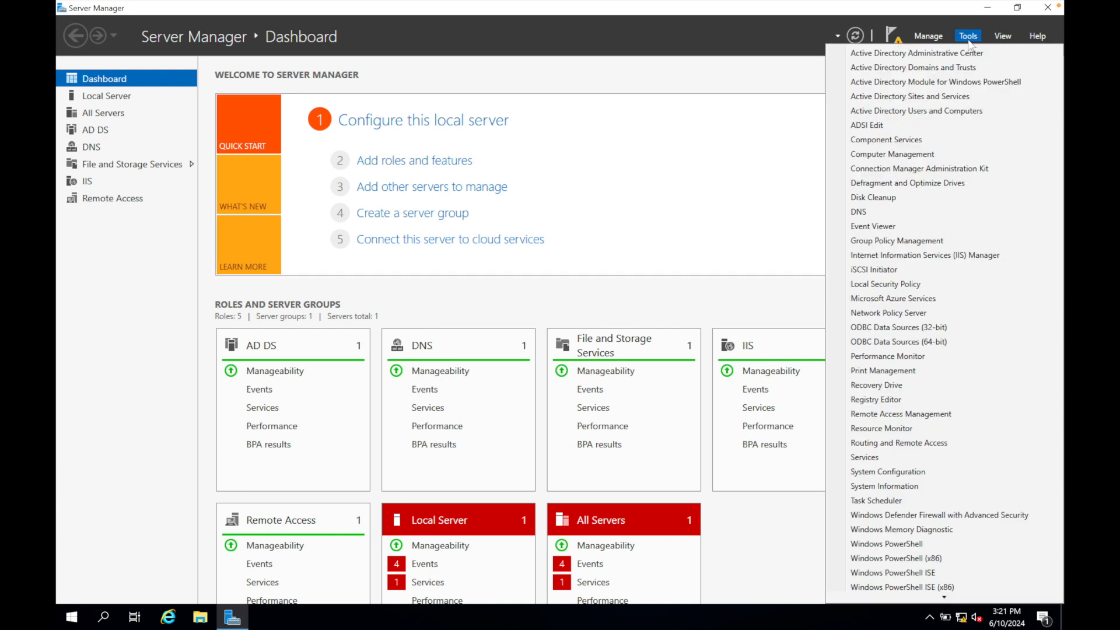
click(883, 445)
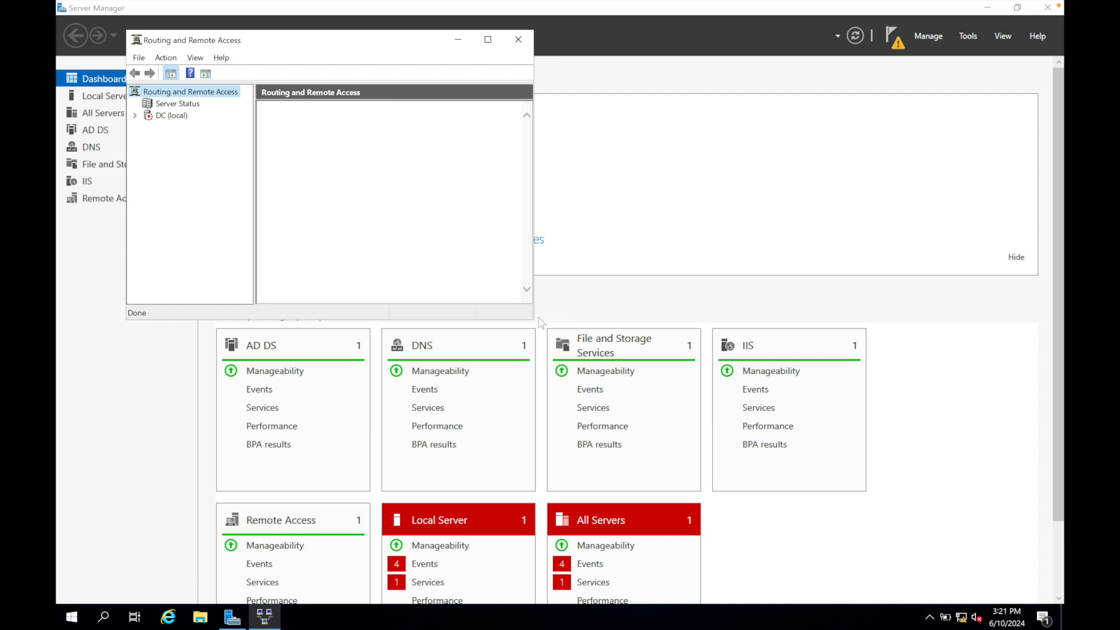
right_click(176, 115)
click(214, 123)
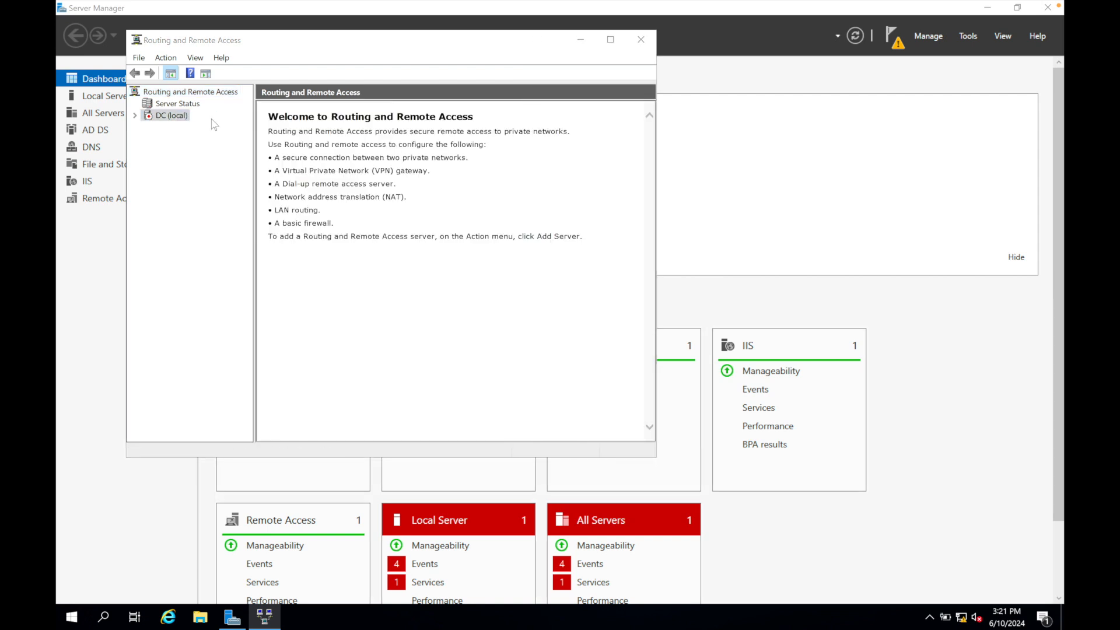
click(455, 367)
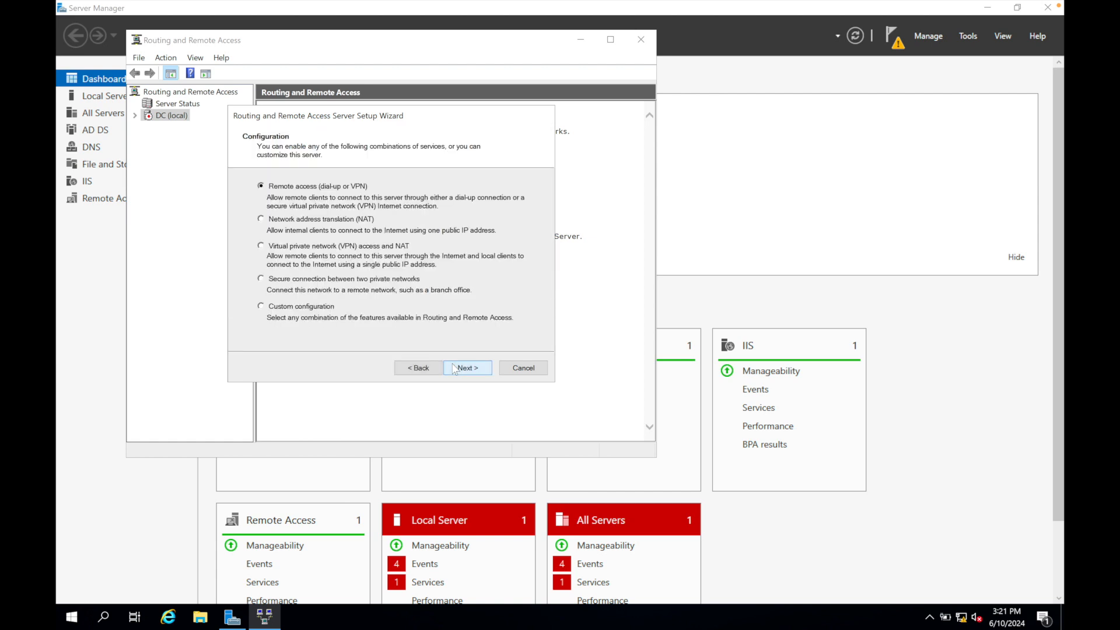
key(Down)
click(468, 368)
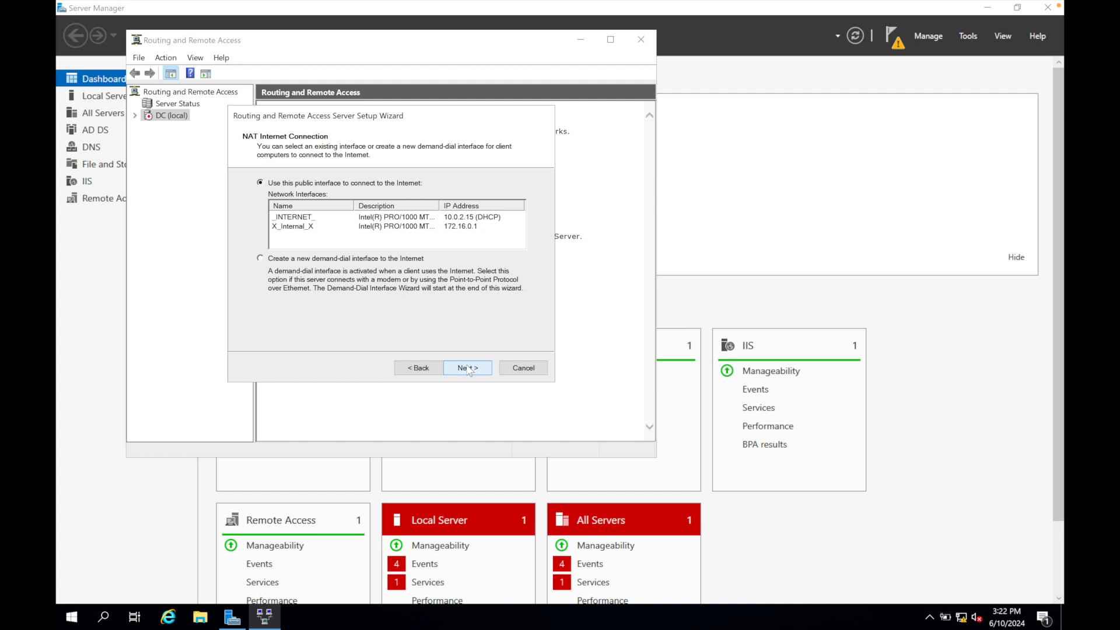
Use _INTERNET_ as the public interface for NAT and finish the Routing and Remote Access setup.
click(312, 218)
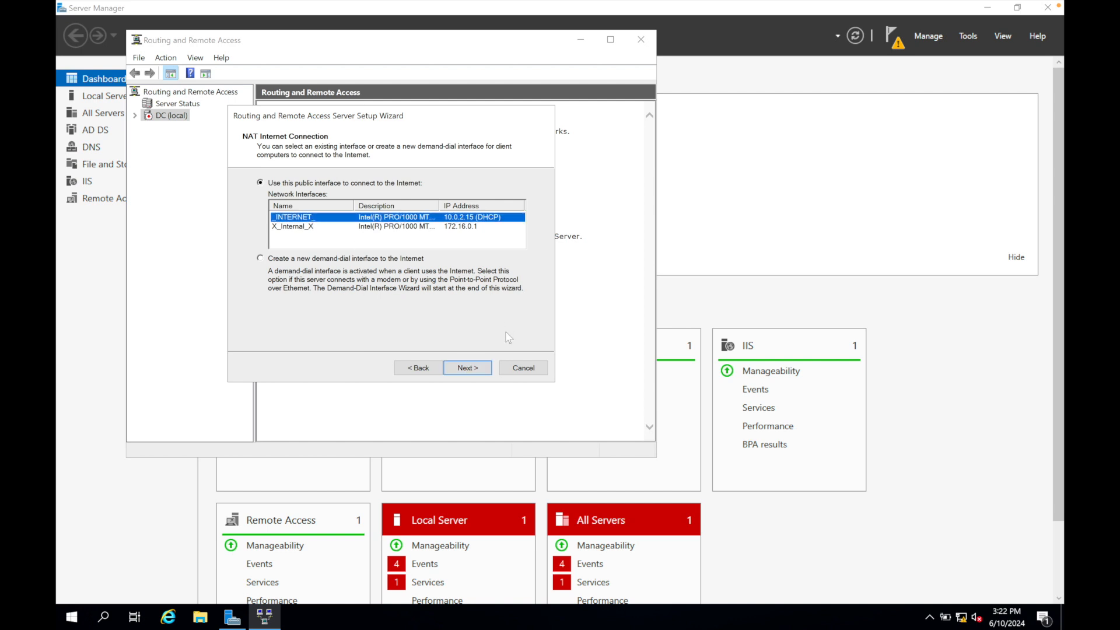
click(473, 368)
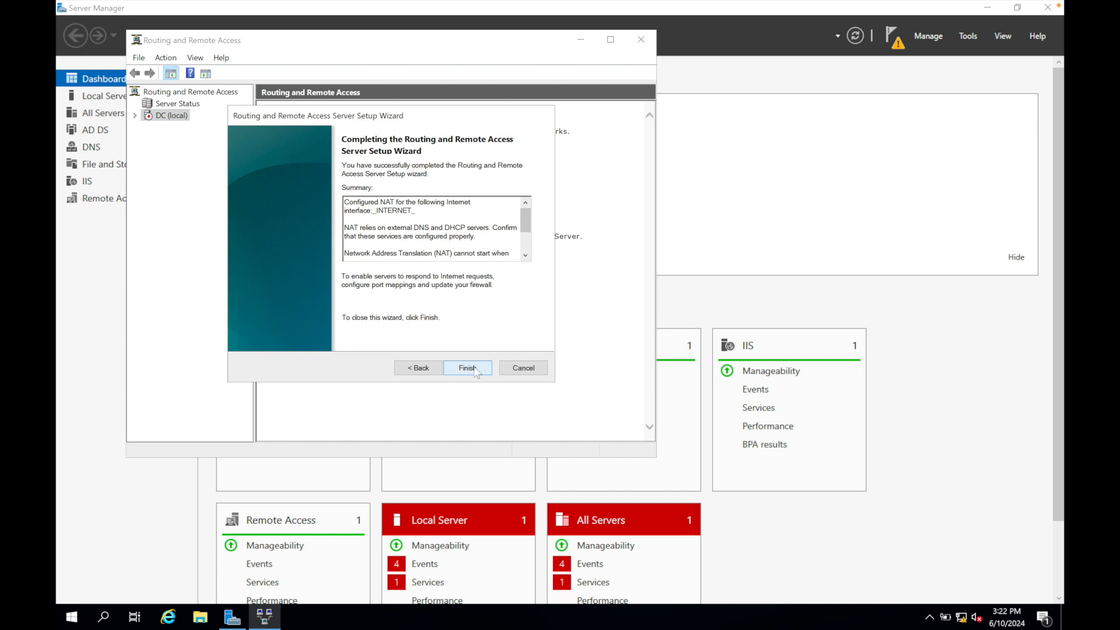
click(476, 369)
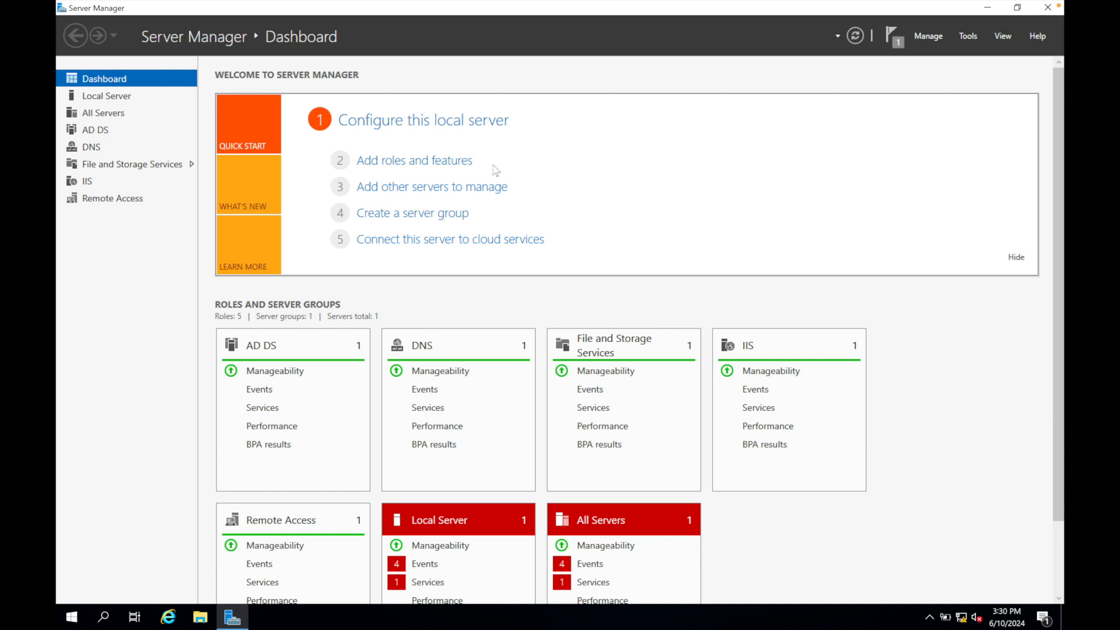
Start a role-based installation on DC.mydomain.com and select the DHCP Server role with its required management tools.
click(463, 162)
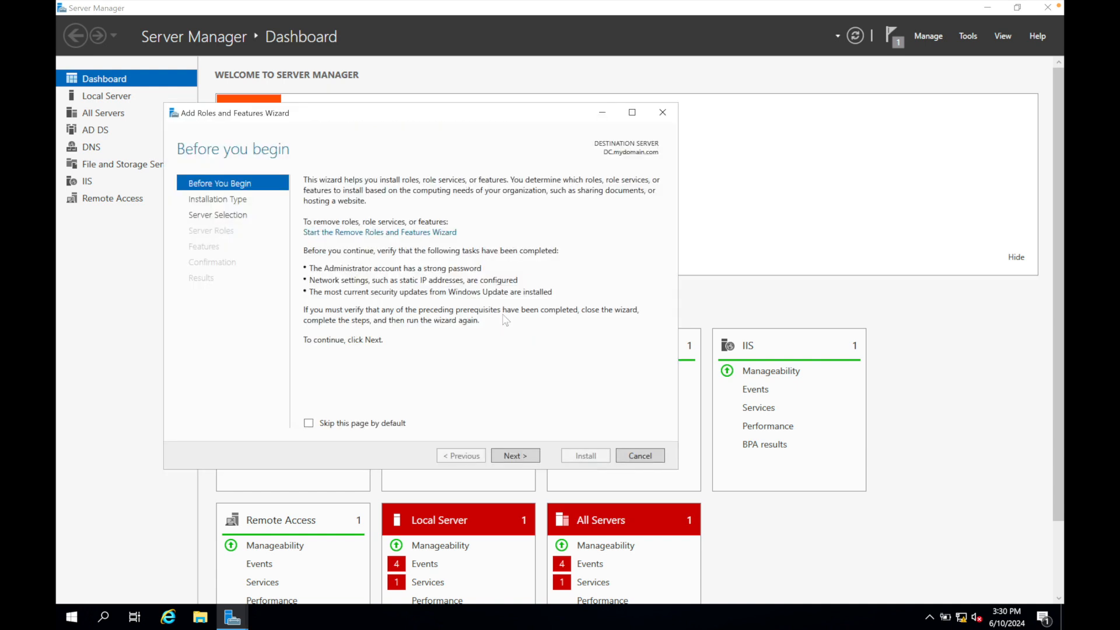
click(516, 456)
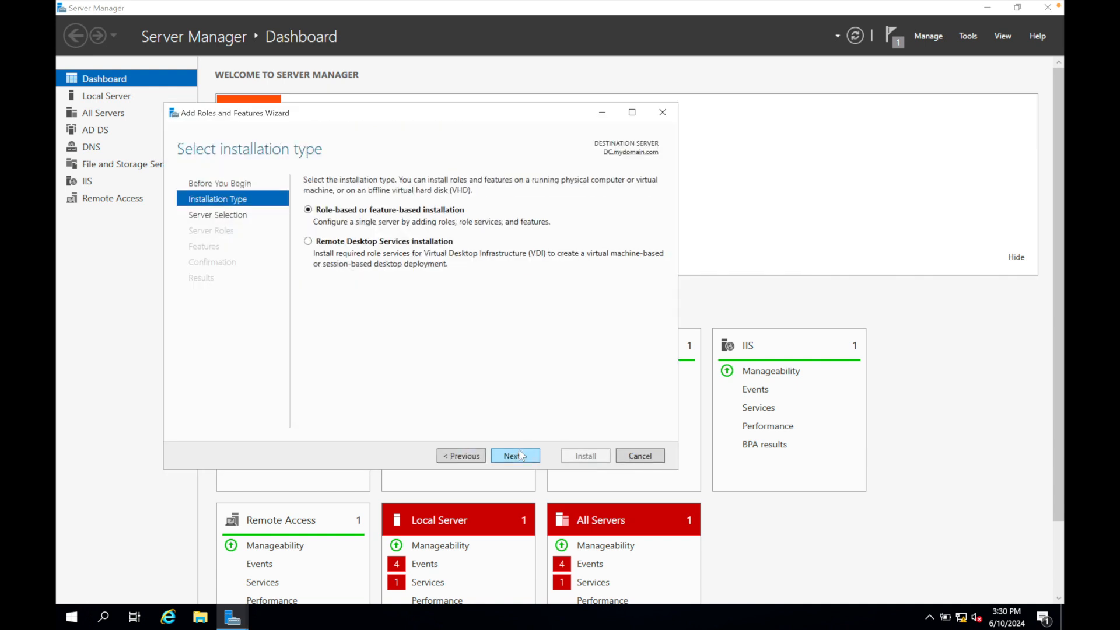
click(520, 455)
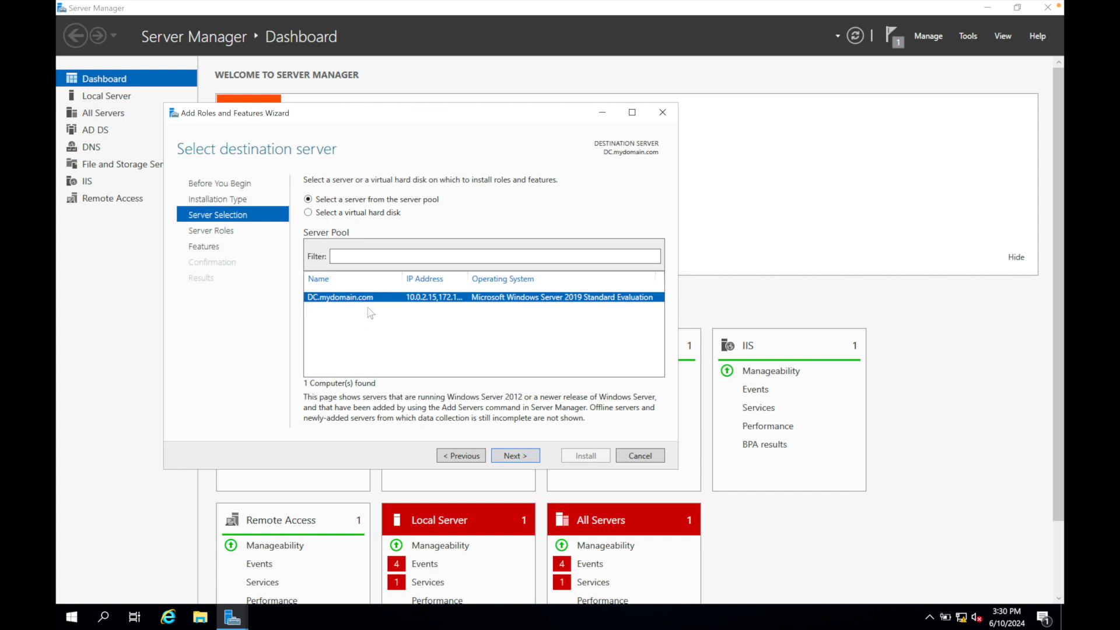
click(515, 455)
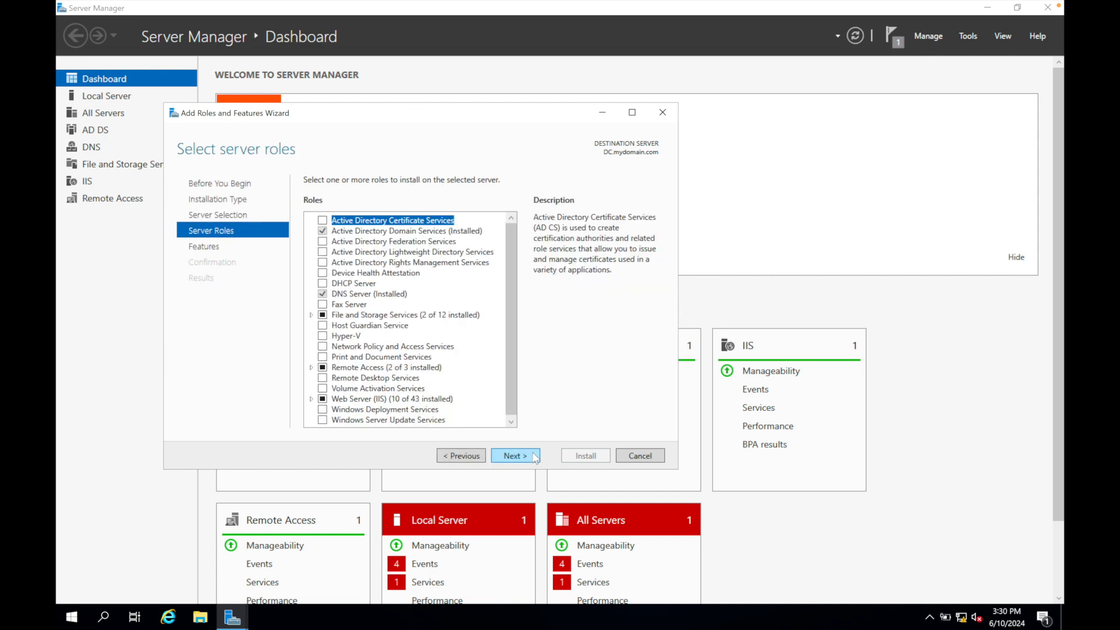
click(322, 283)
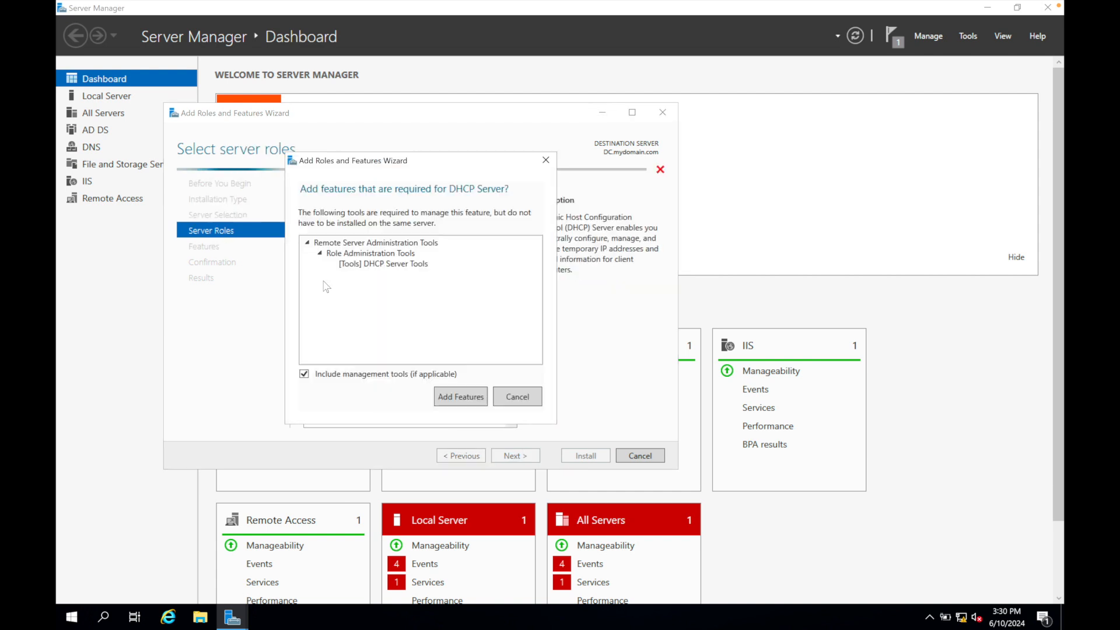
click(455, 401)
Accept the remaining defaults, install the DHCP Server role and close the wizard once the installation completes.
click(515, 455)
click(515, 456)
click(516, 455)
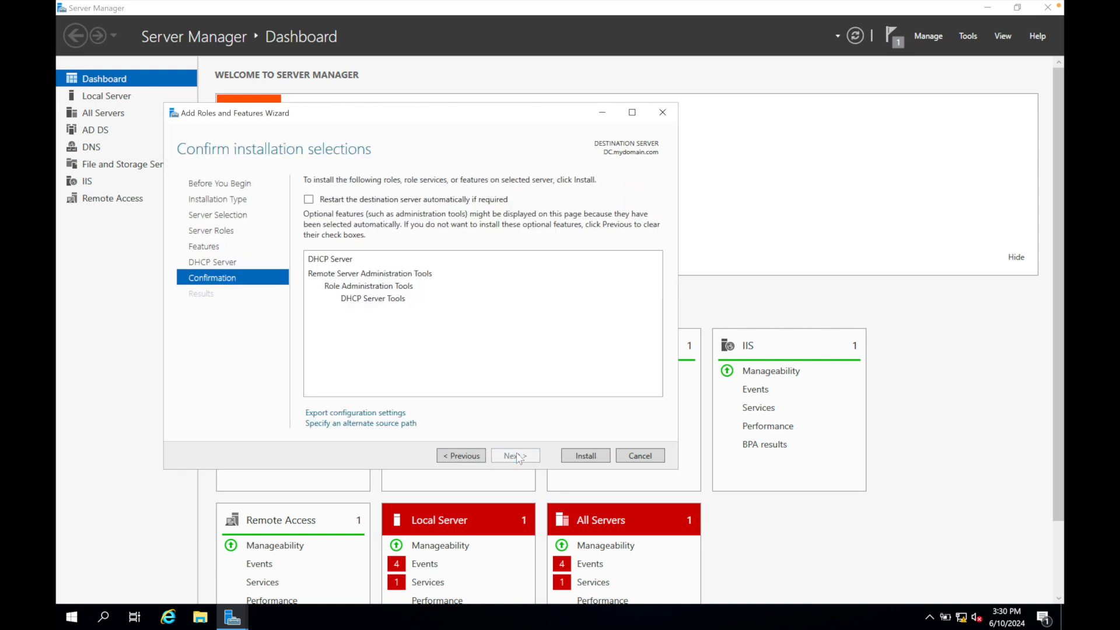
click(583, 457)
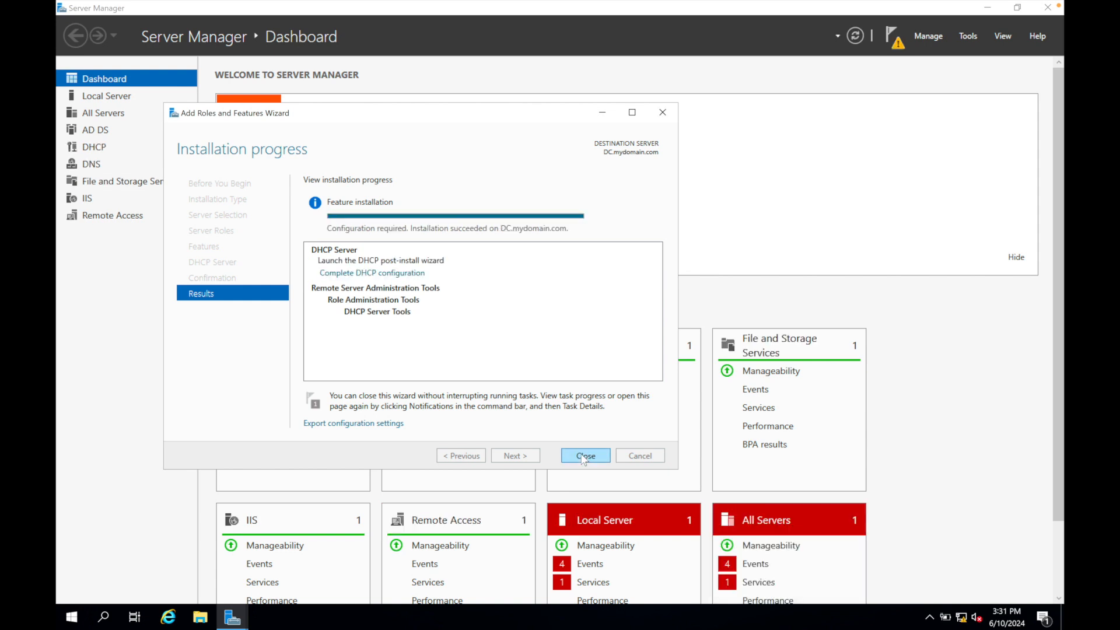
click(583, 457)
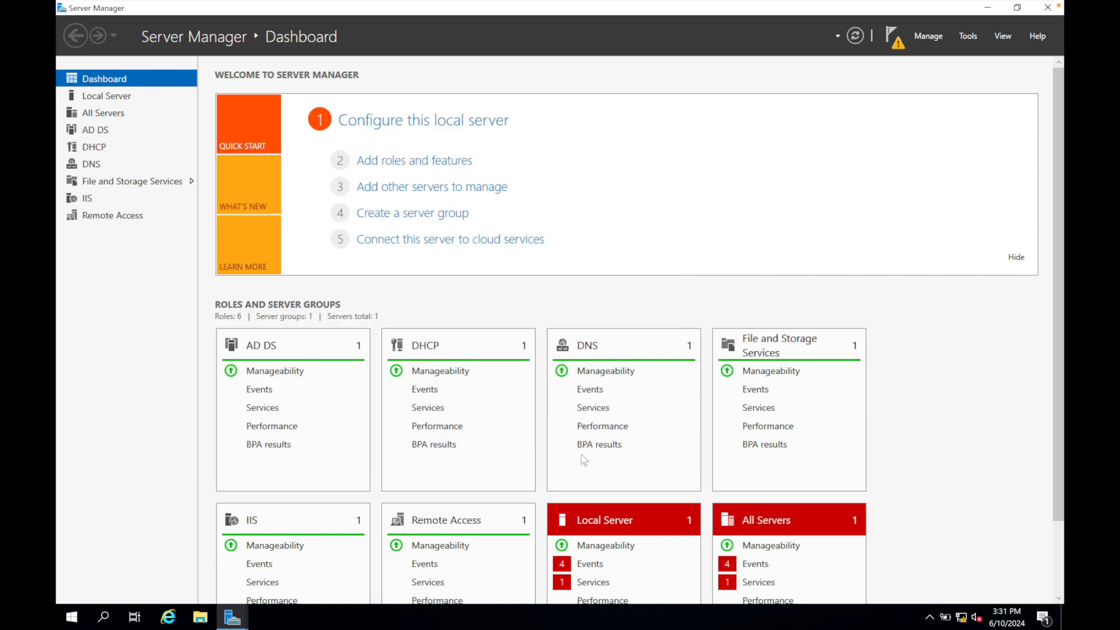
Open the DHCP console and start a new IPv4 scope named 172.16.0.100-200.
click(965, 35)
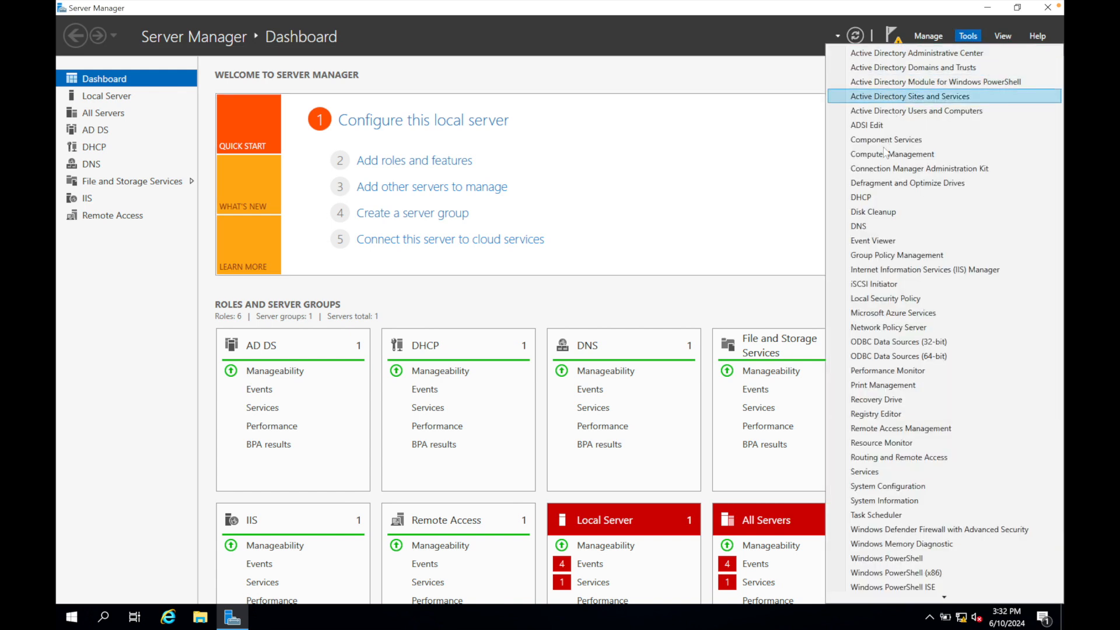
click(868, 197)
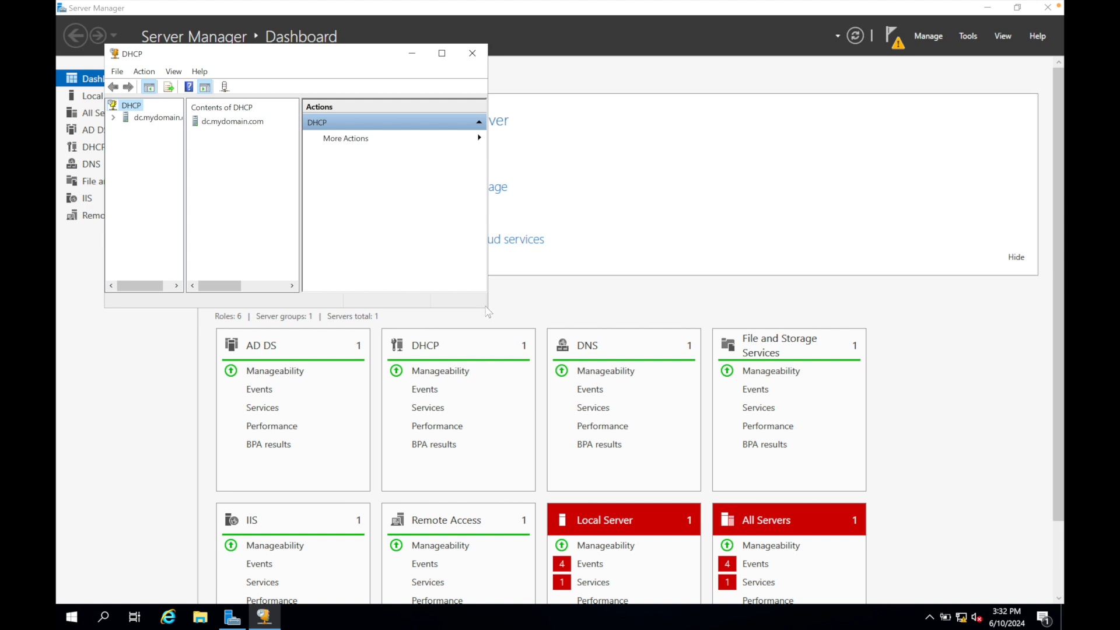
drag(495, 322, 698, 485)
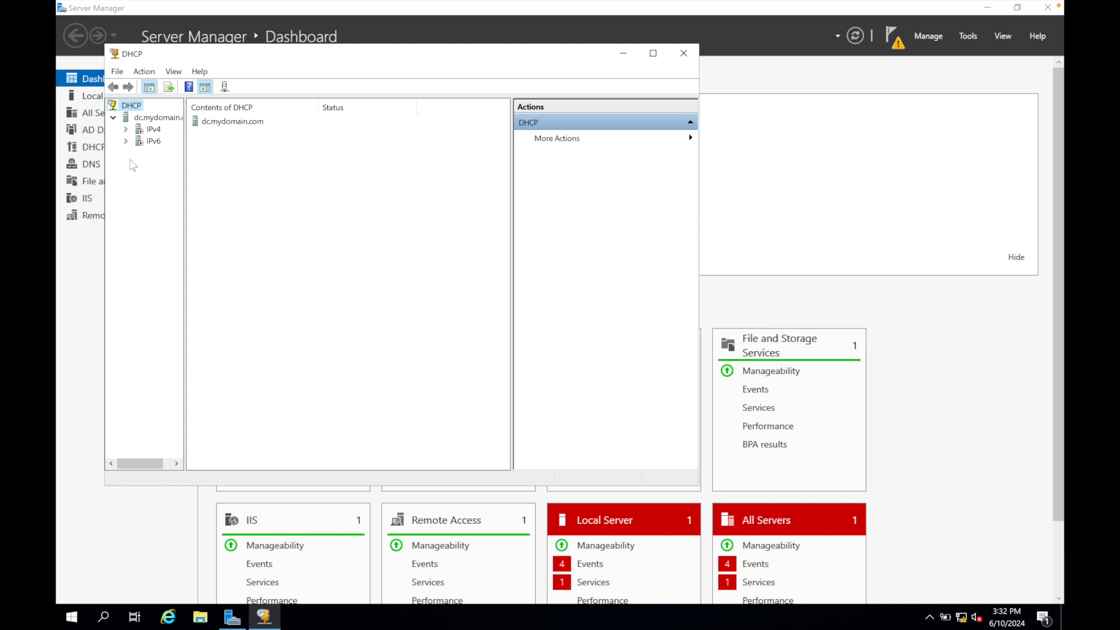
right_click(152, 129)
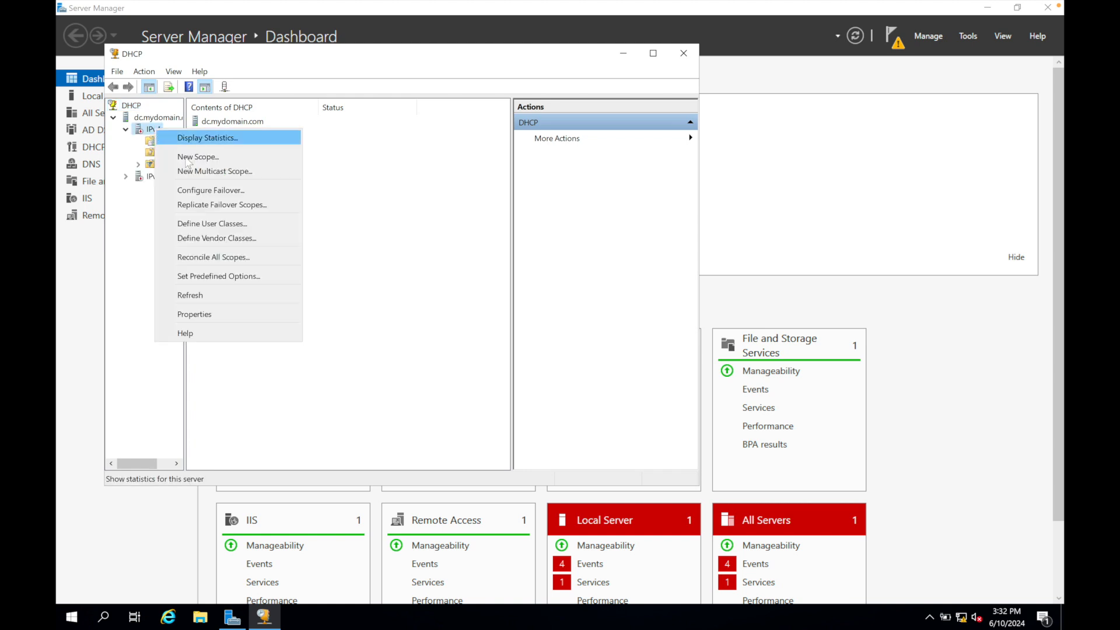
click(187, 159)
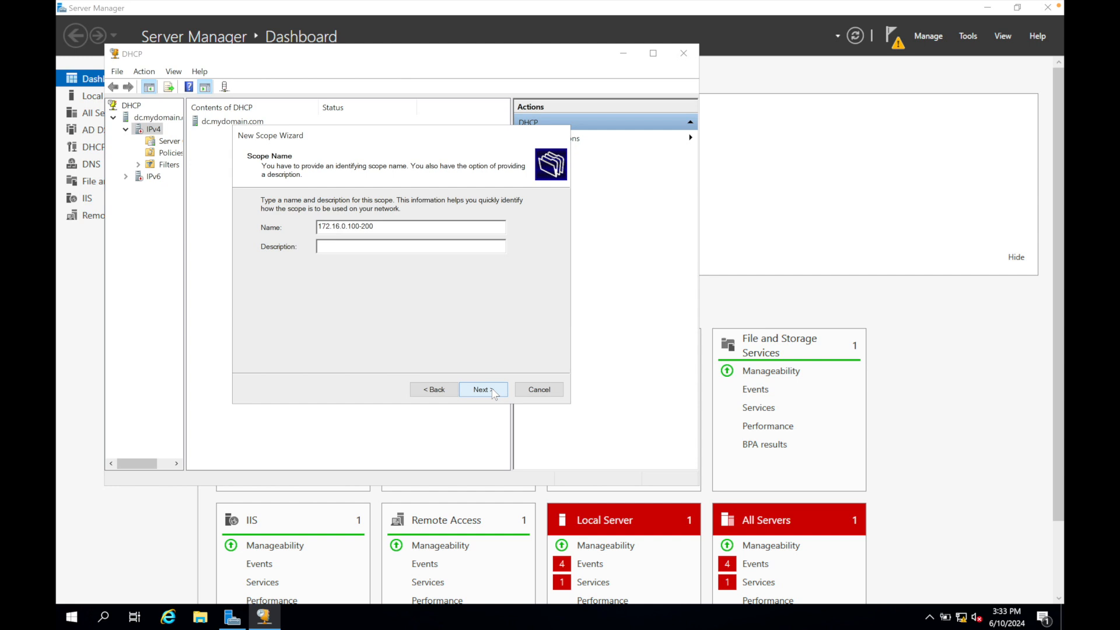
click(492, 392)
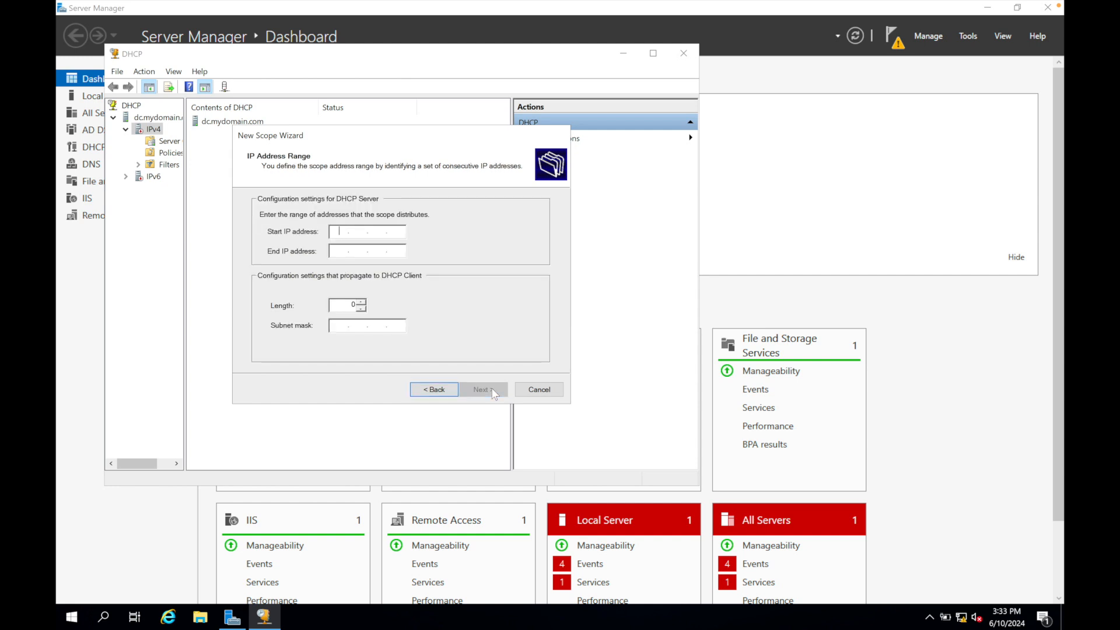
Set the scope's address range from 172.16.0.100 to 172.16.0.200 with a subnet mask length of 24.
text(172.16.0.100)
key(Tab)
text(172.16.0.200)
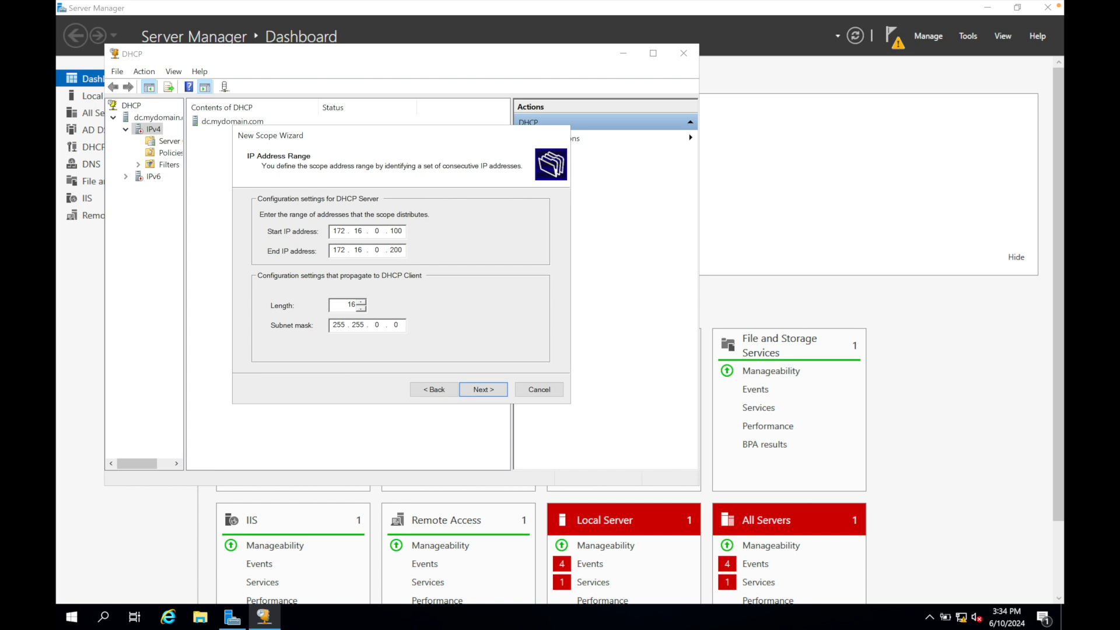
click(363, 302)
click(362, 302)
click(362, 302)
click(362, 302)
click(482, 390)
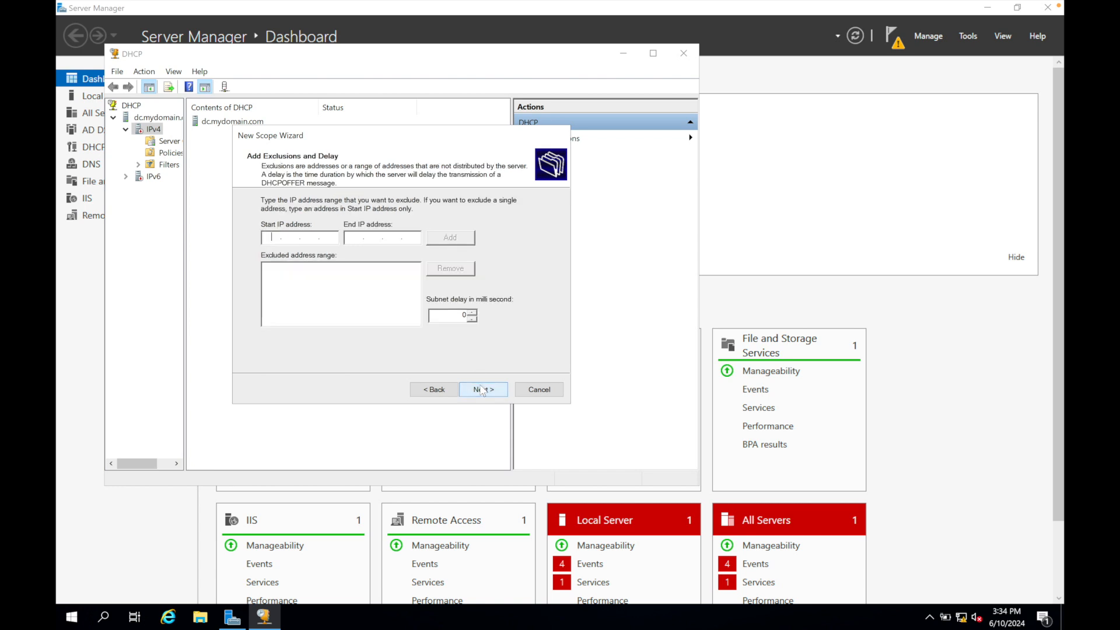
Add no exclusions, keep the default lease duration and choose to configure the scope's DHCP options now.
click(482, 390)
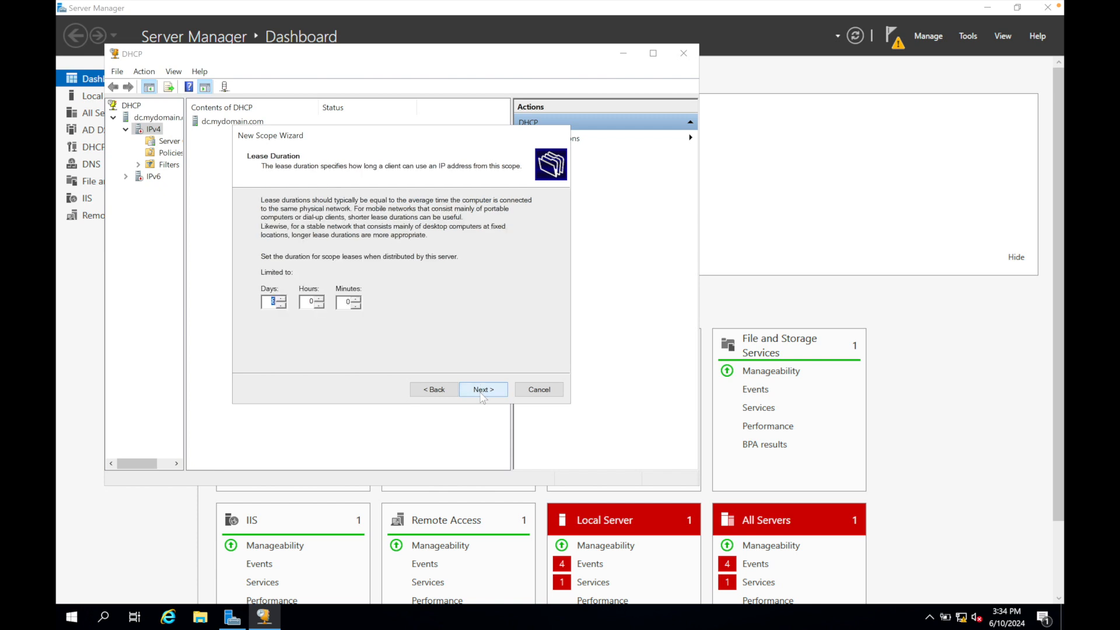
click(481, 390)
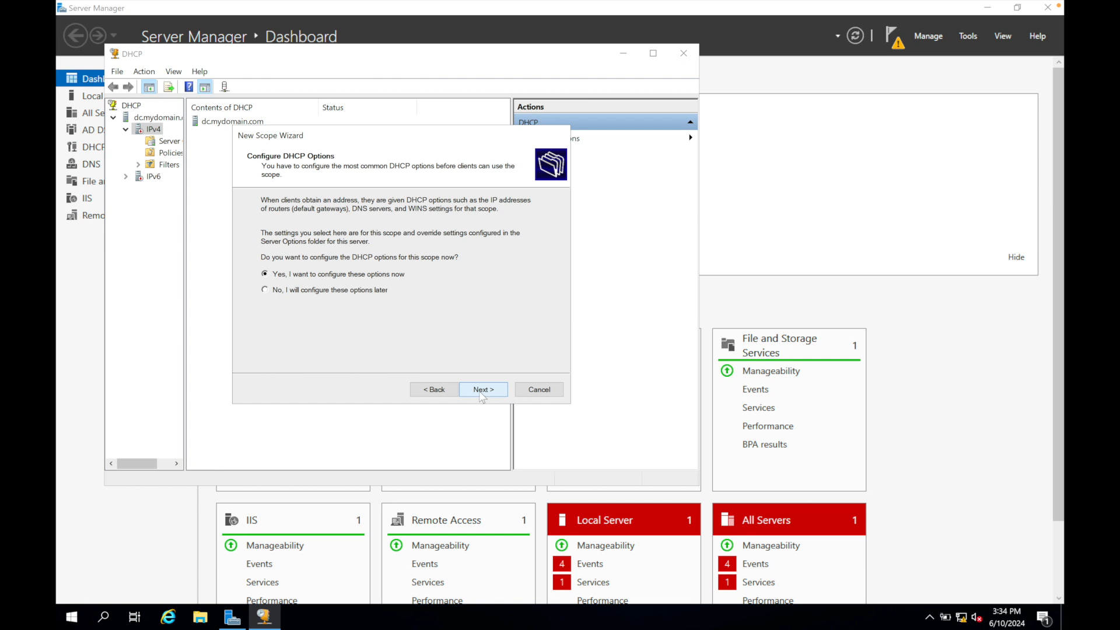
click(482, 394)
click(481, 394)
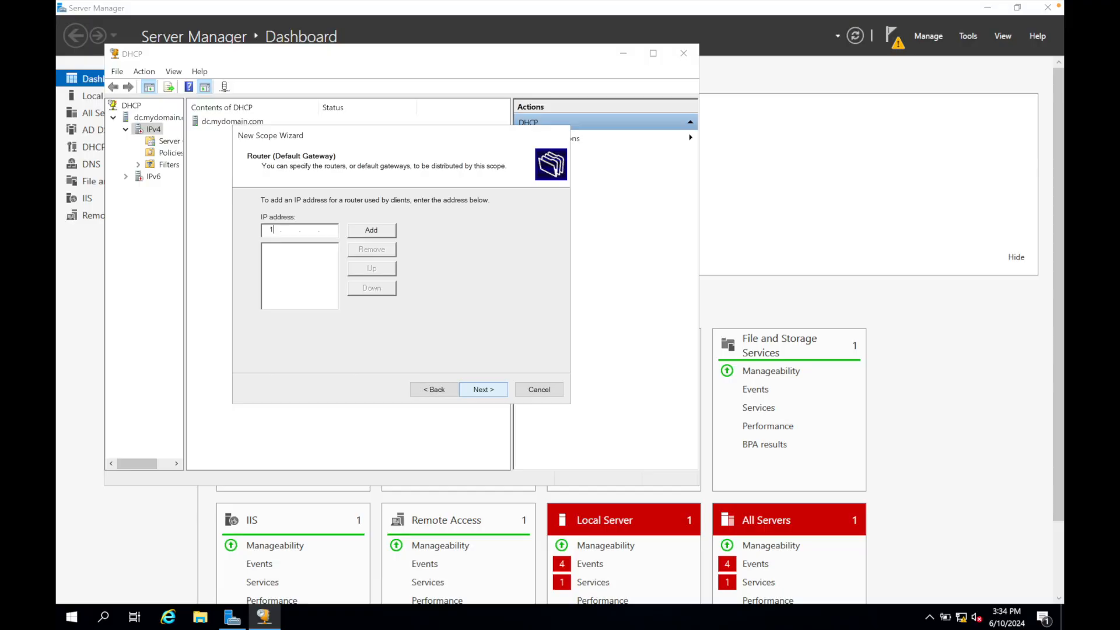
Add 172.16.0.1 as the scope's router (default gateway).
text(72.16.0.1)
click(373, 231)
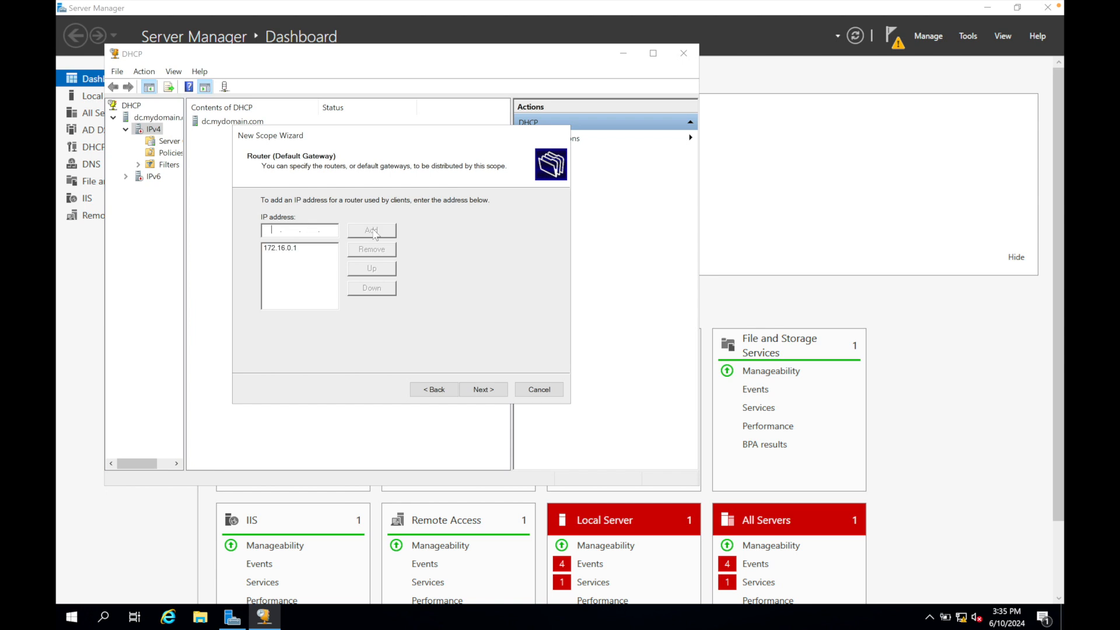
click(482, 390)
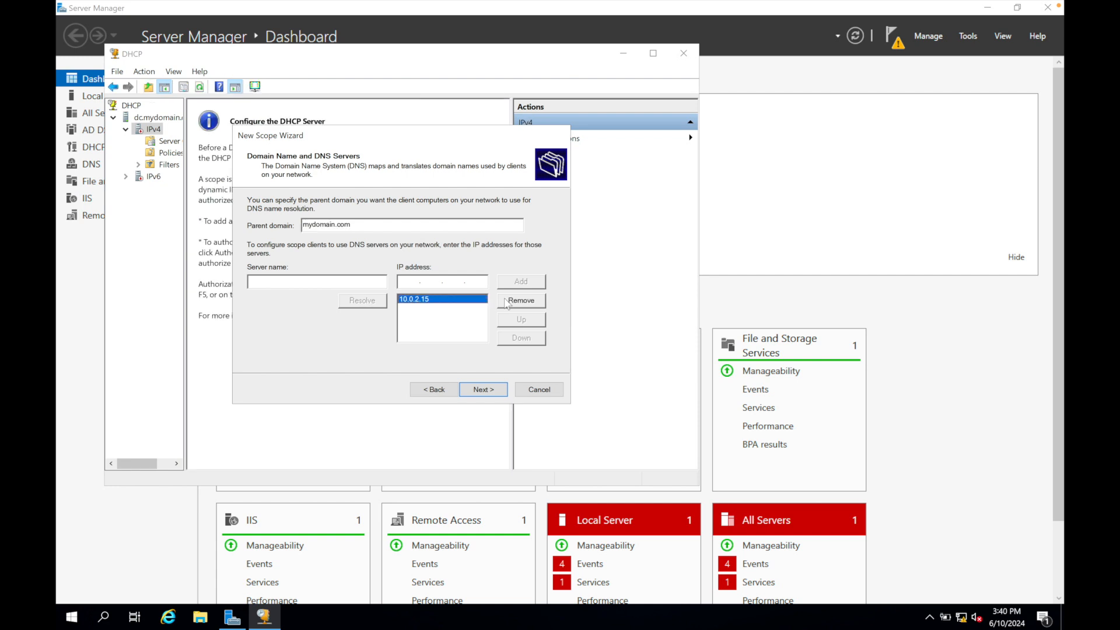
Remove the listed DNS server address and add 172.16.0.1 as the scope's DNS server, keeping mydomain.com as parent domain.
click(521, 300)
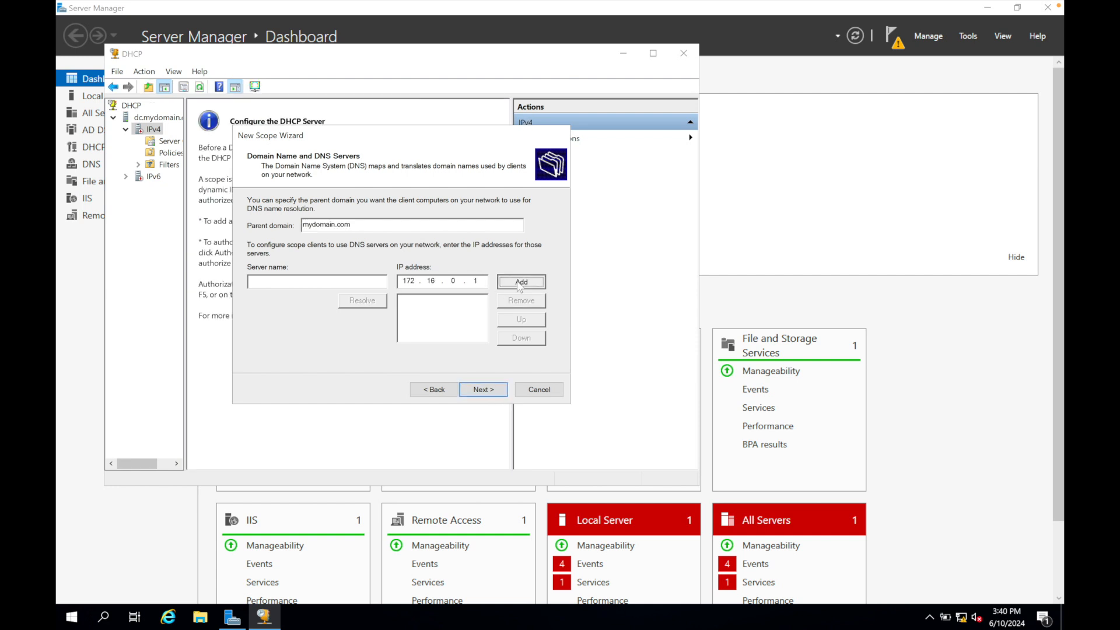
click(519, 281)
click(483, 389)
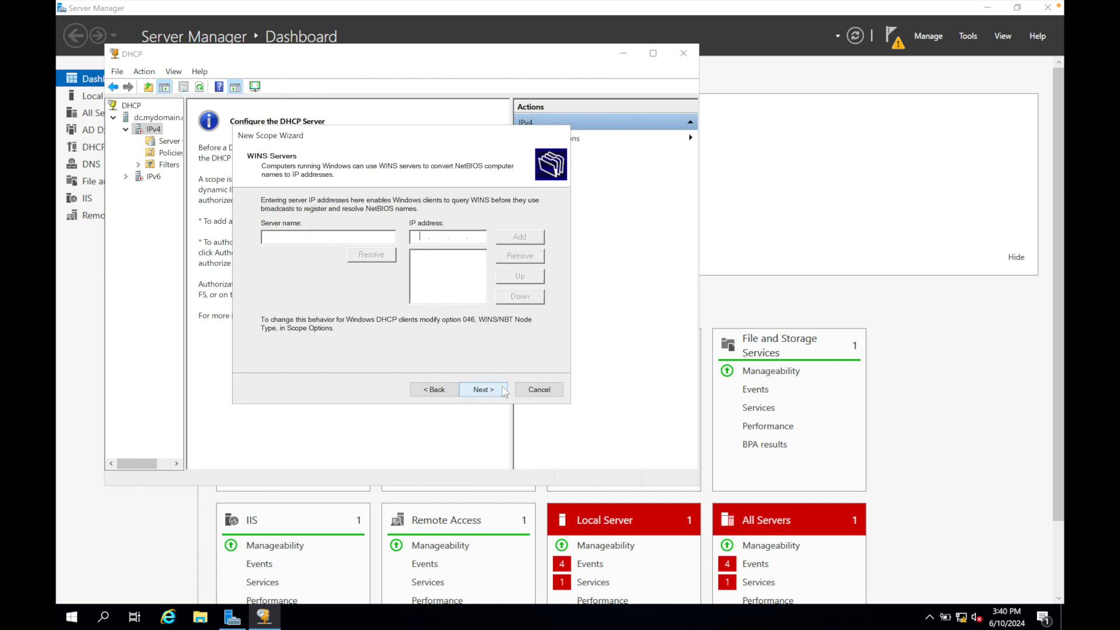
Leave the WINS servers empty, activate the scope now and finish the New Scope Wizard.
click(505, 392)
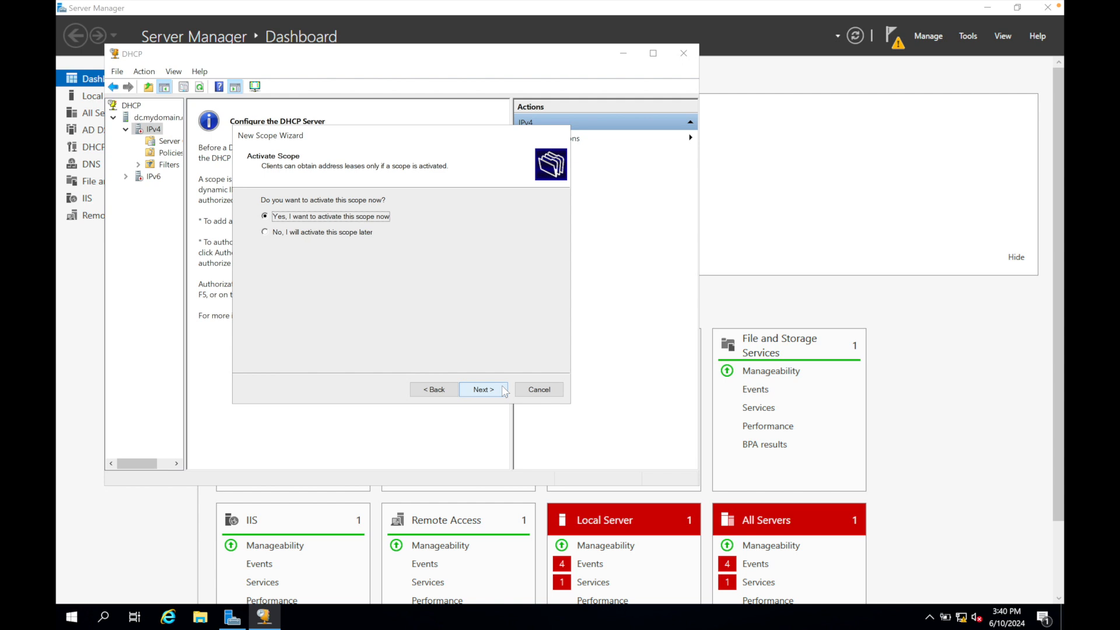
click(505, 392)
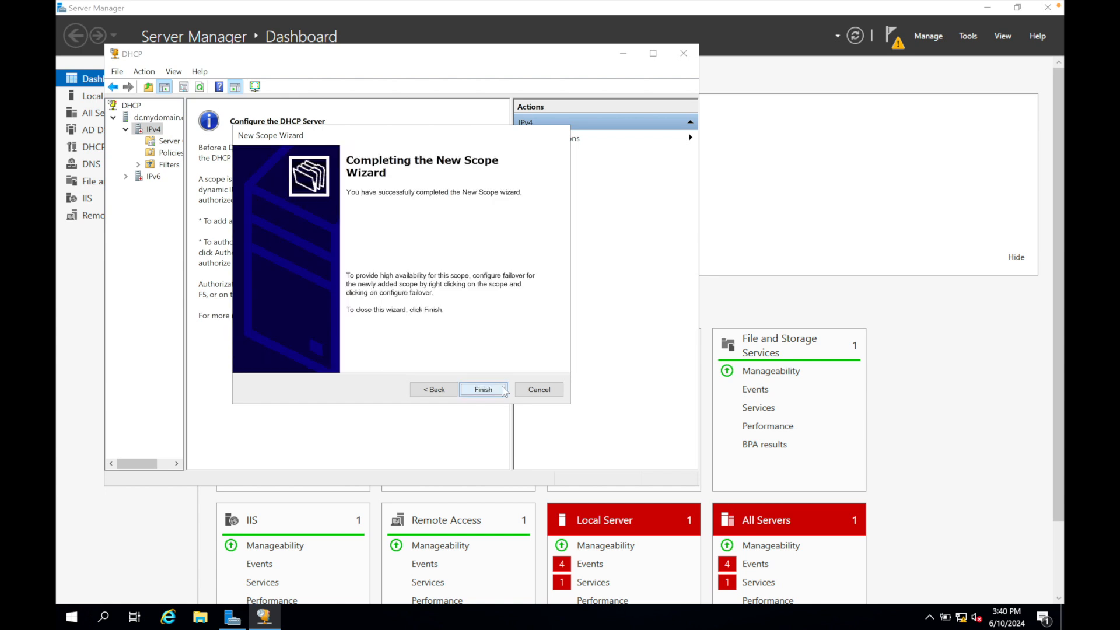
click(505, 392)
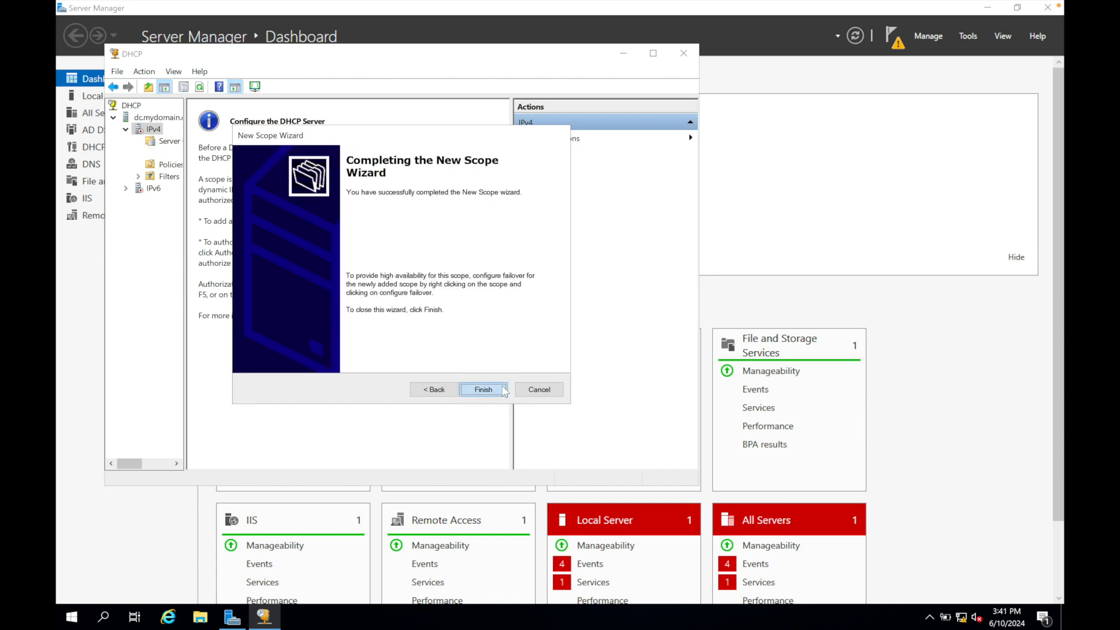
Authorize the dc.mydomain.com DHCP server and refresh its status.
right_click(155, 129)
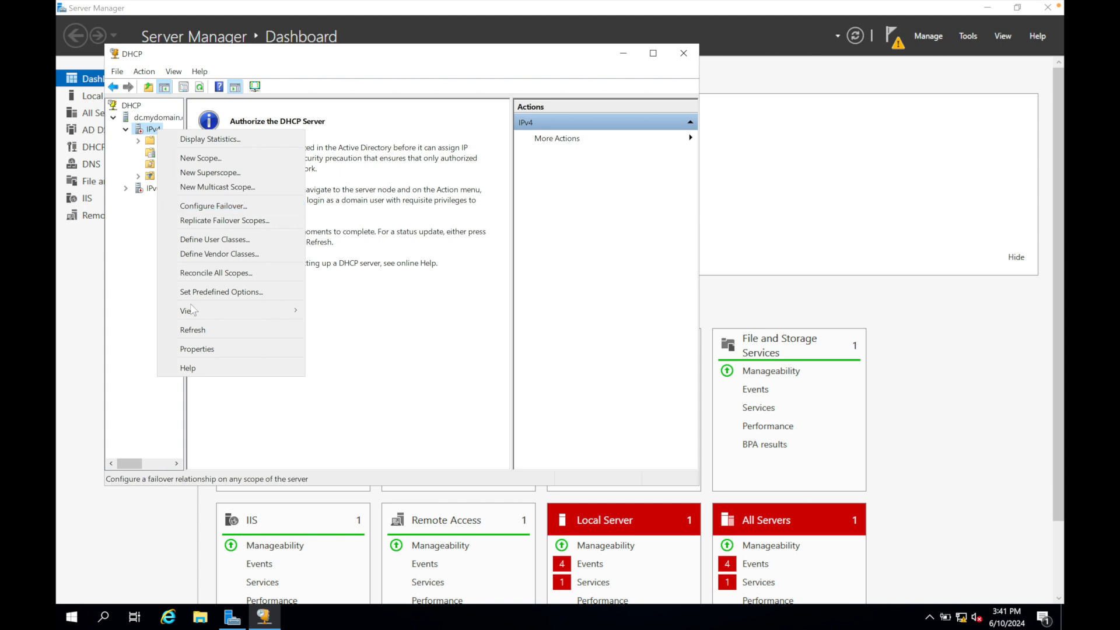
click(192, 331)
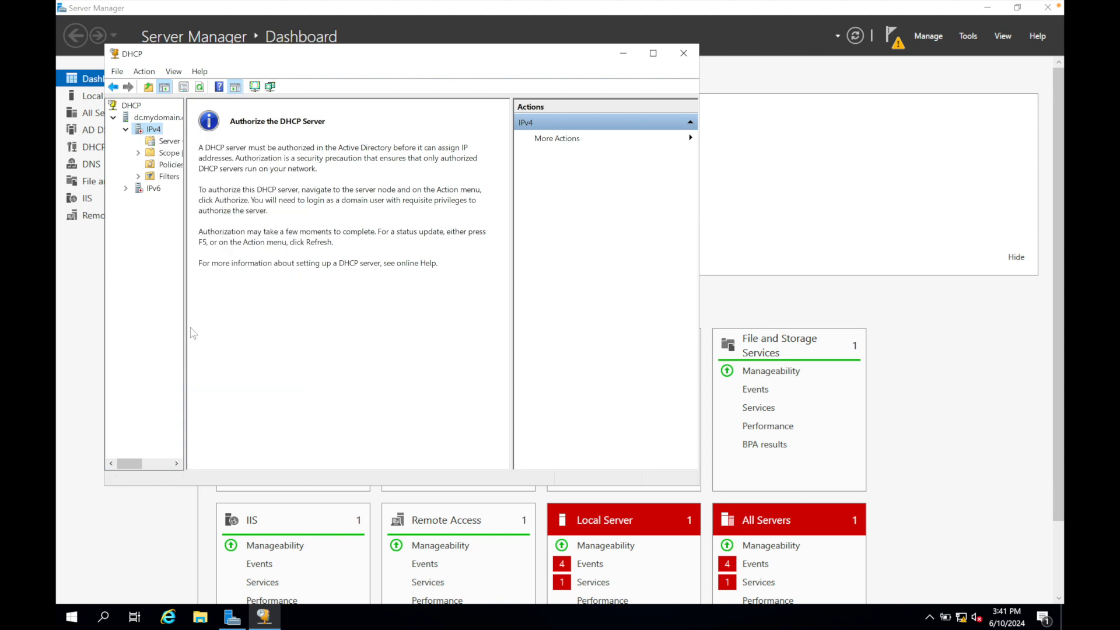
click(155, 117)
right_click(155, 117)
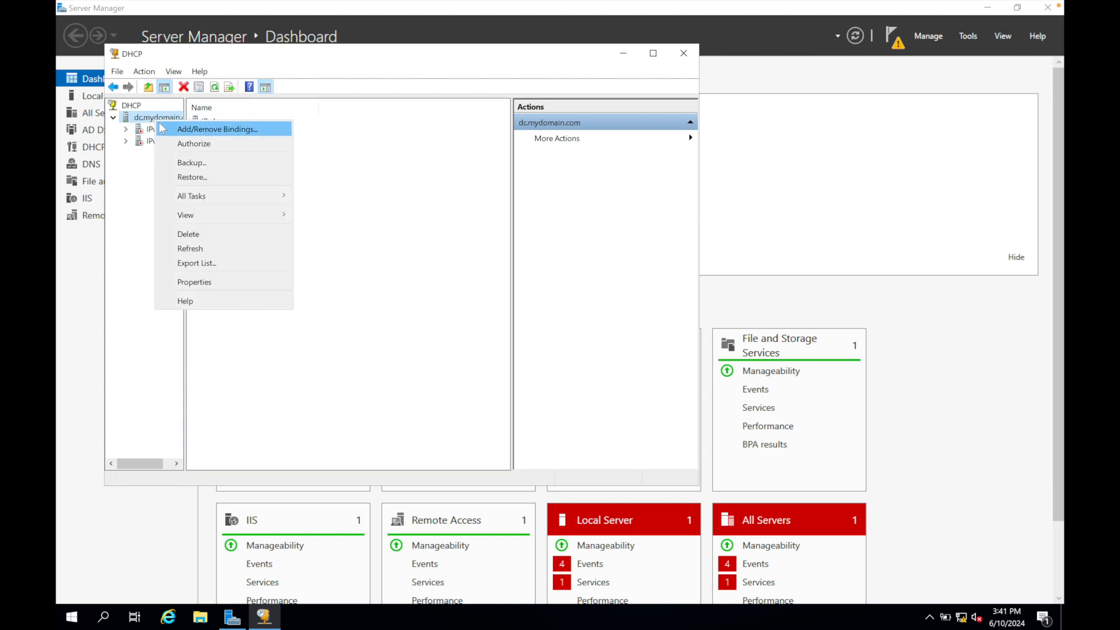
click(179, 146)
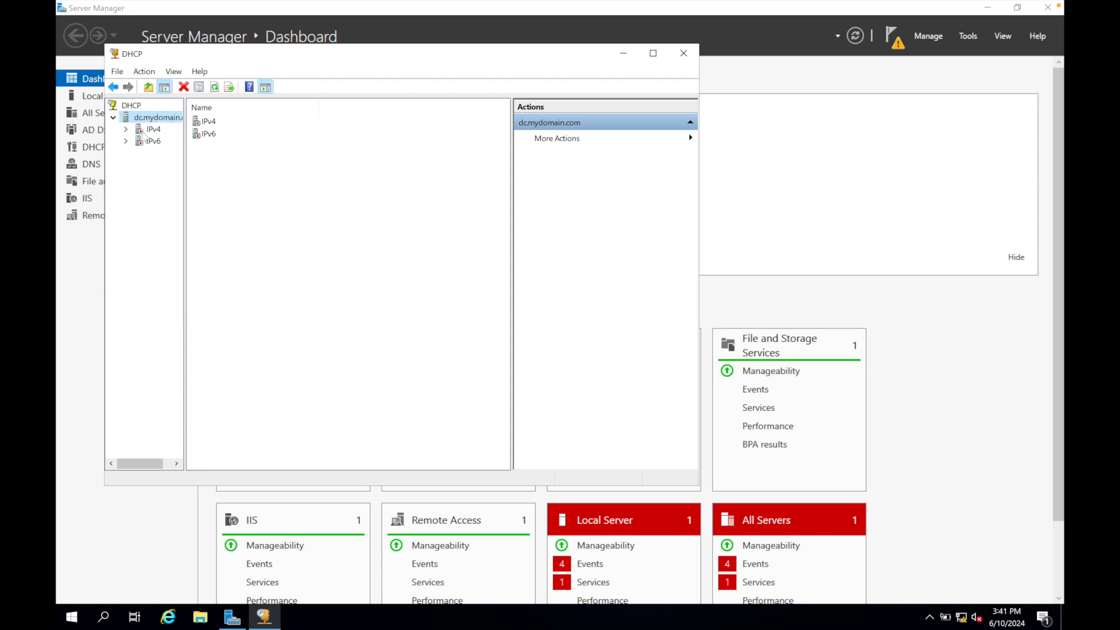
right_click(146, 118)
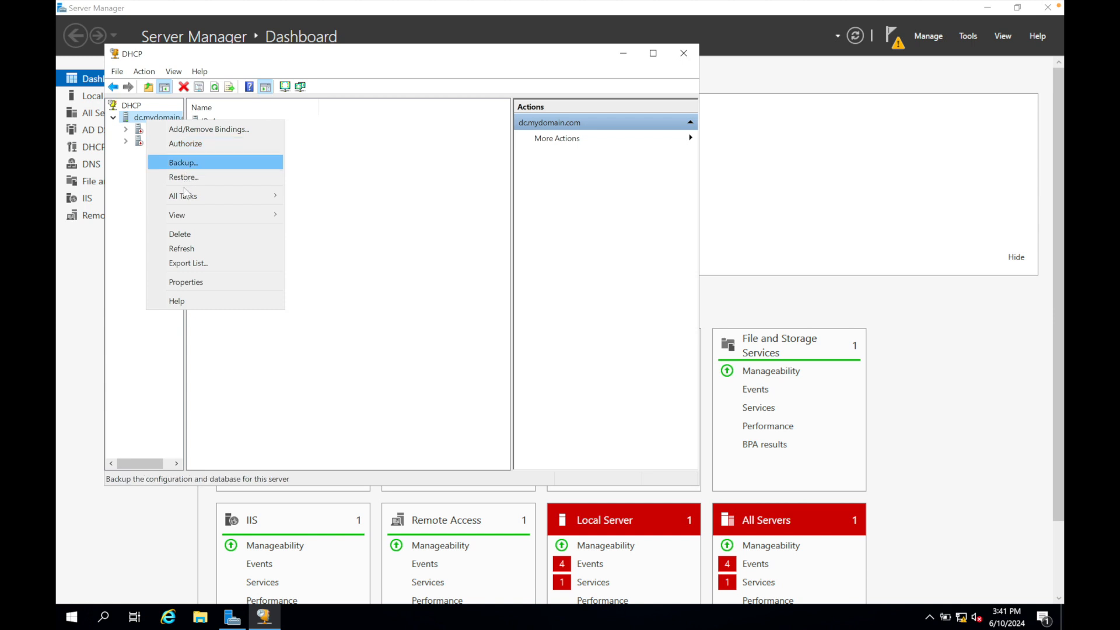
click(181, 248)
Expand the IPv4 scope in the widened console tree and view its address leases.
click(126, 130)
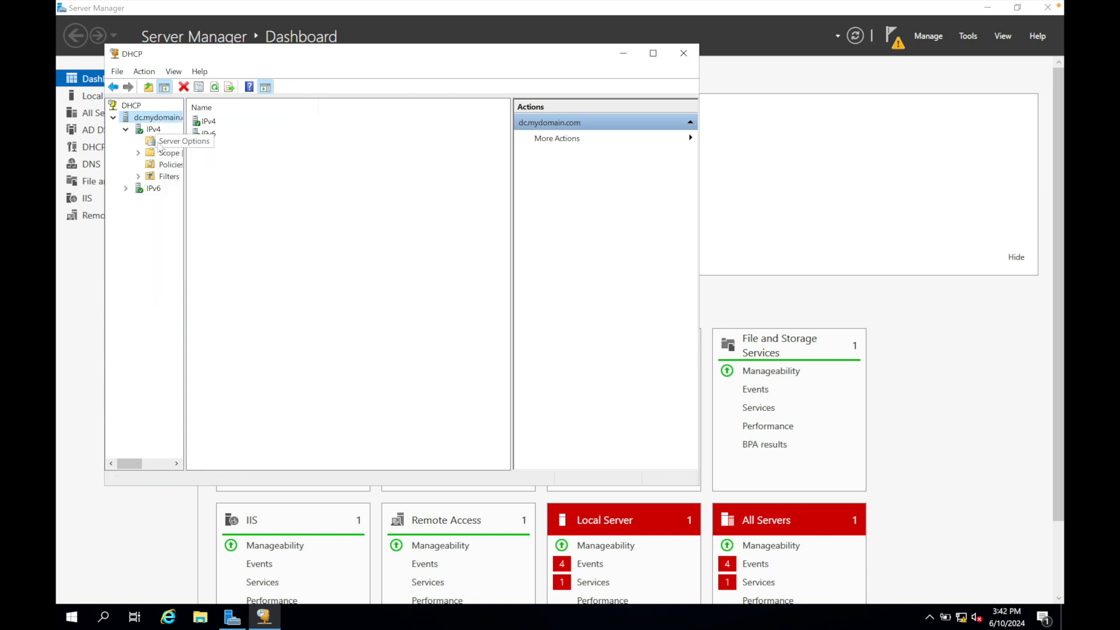
click(138, 153)
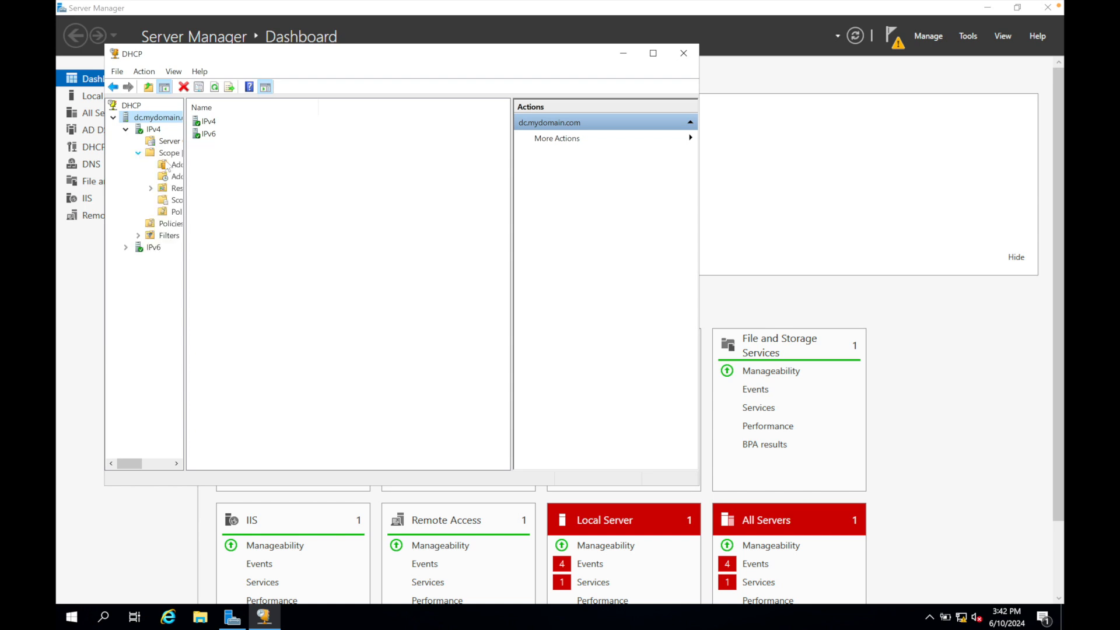
drag(185, 169, 241, 175)
click(216, 177)
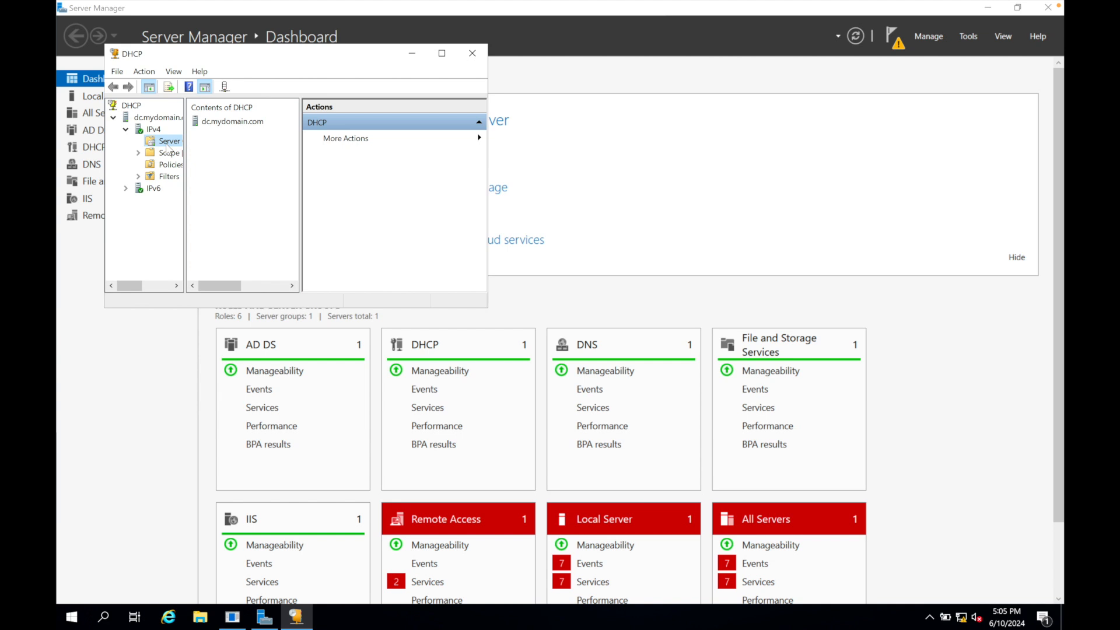
Enable the 003 Router option in the IPv4 server options with the IP address 172.16.0.1 and apply it.
click(168, 143)
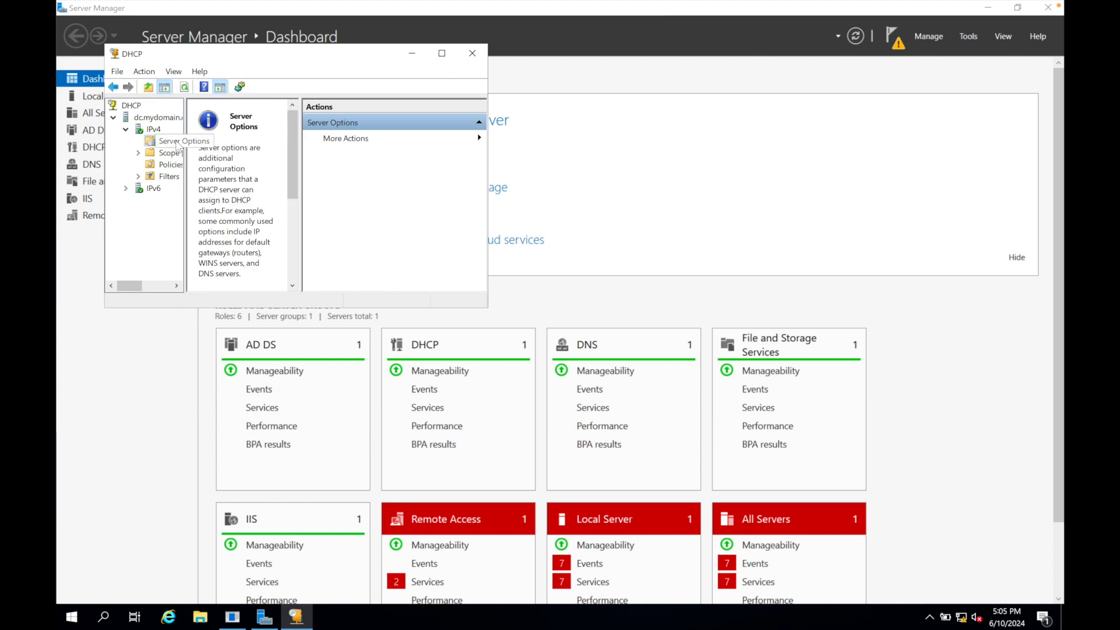
right_click(168, 144)
click(200, 149)
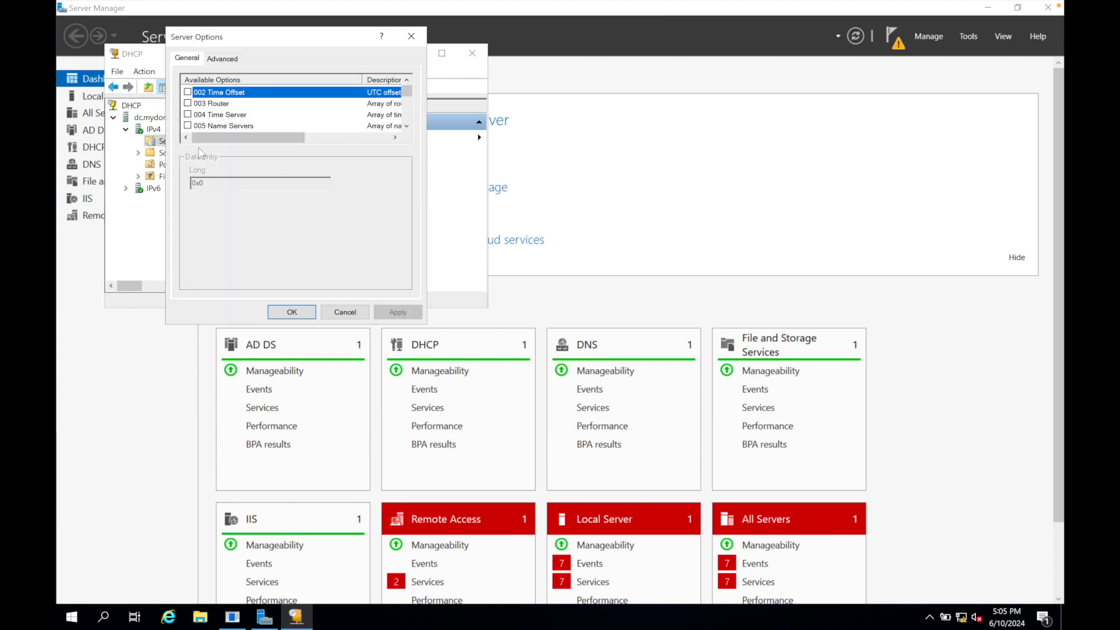
click(187, 103)
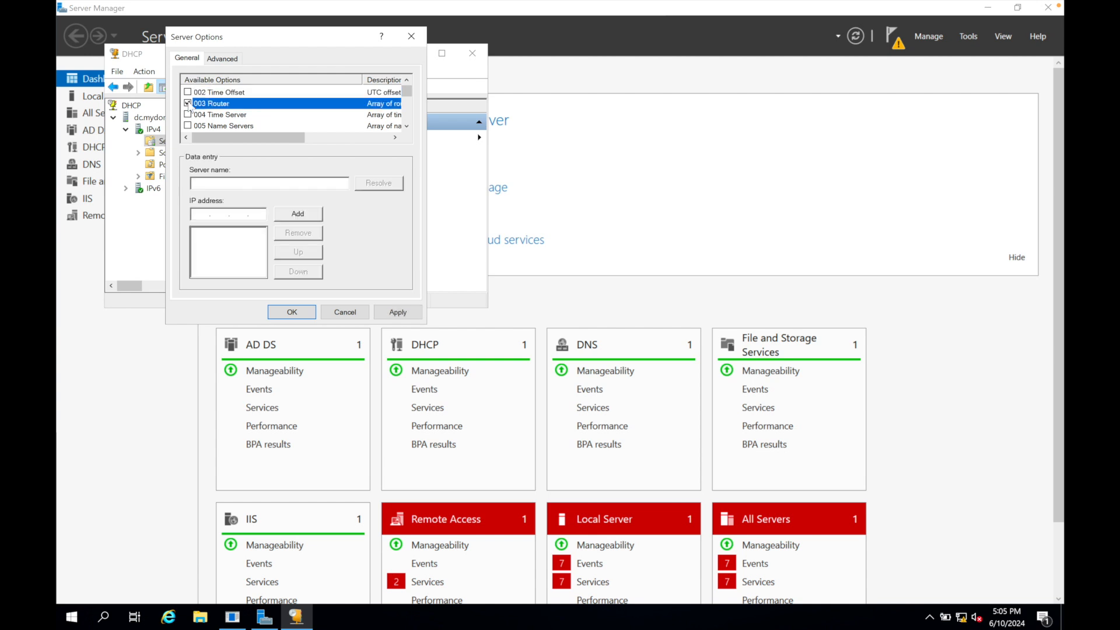
click(202, 214)
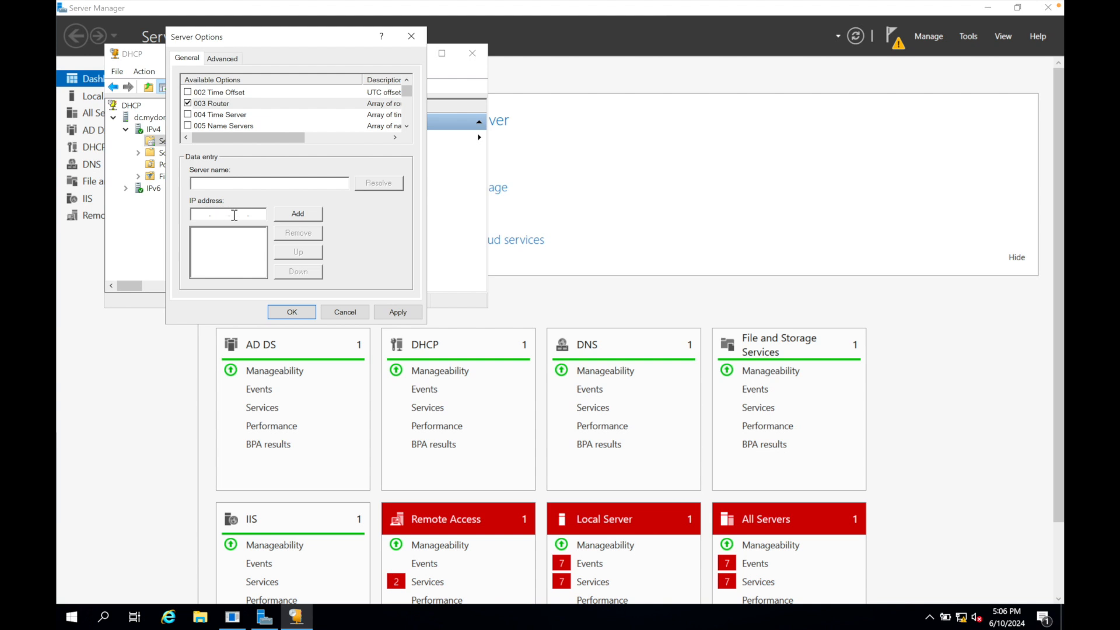
text(172.16.0.1)
click(296, 214)
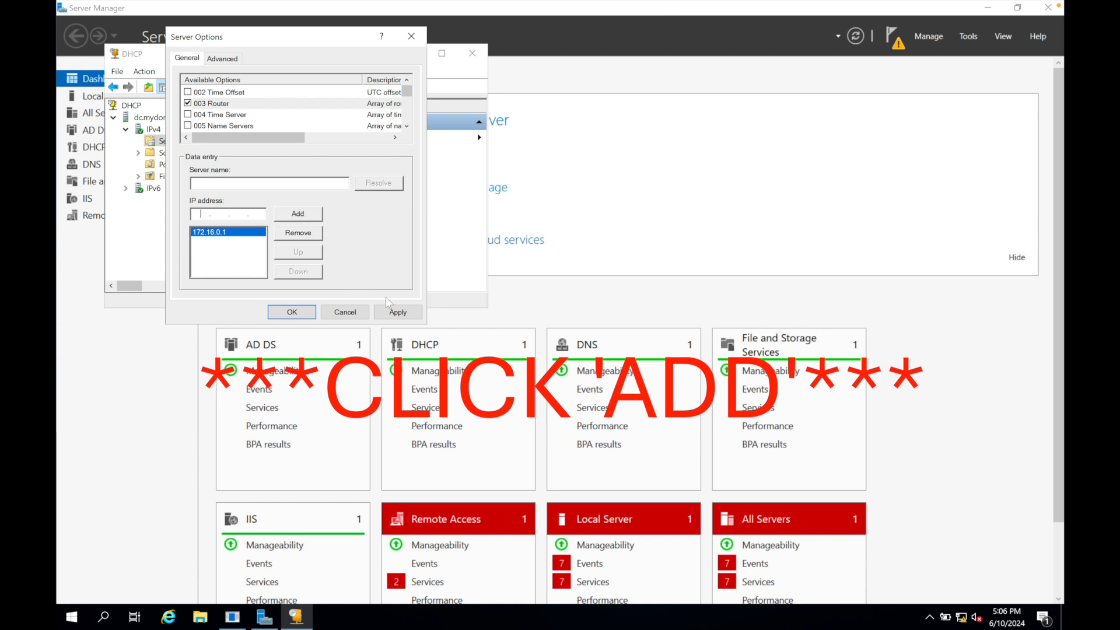
click(398, 312)
click(293, 311)
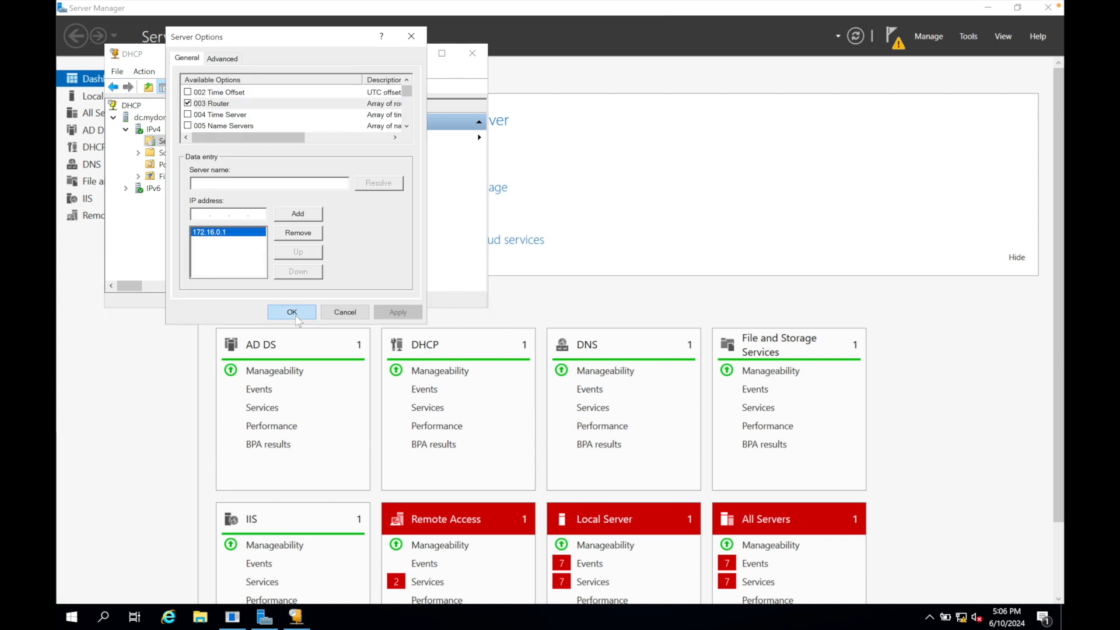
click(295, 313)
Bring up the task commands for the dc.mydomain.com DHCP server and enlarge the DHCP console window.
right_click(173, 118)
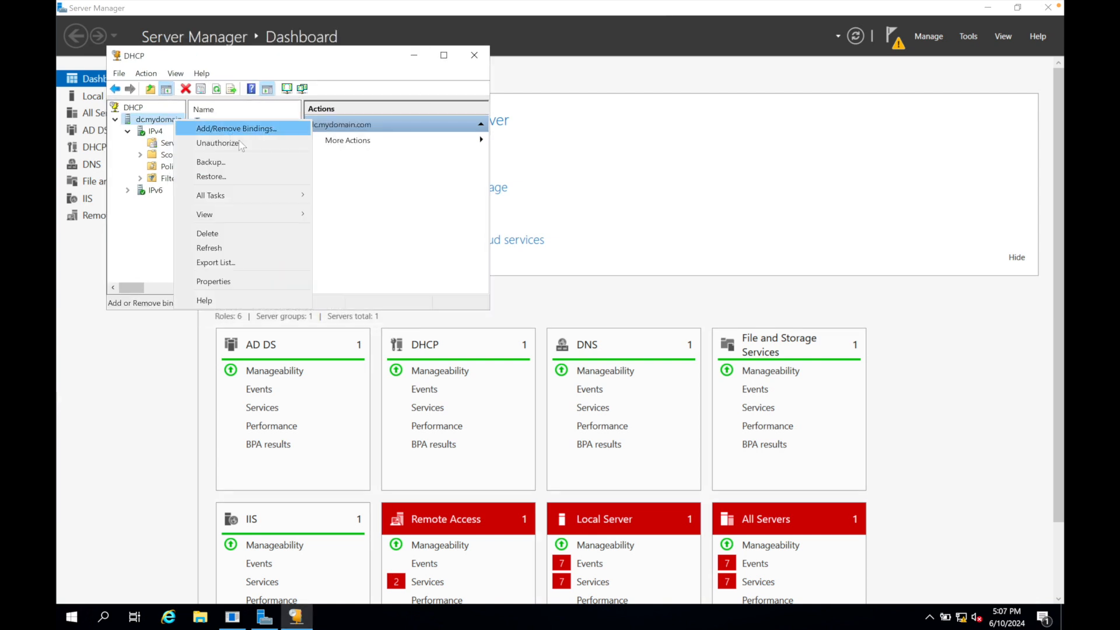
mouse_move(254, 192)
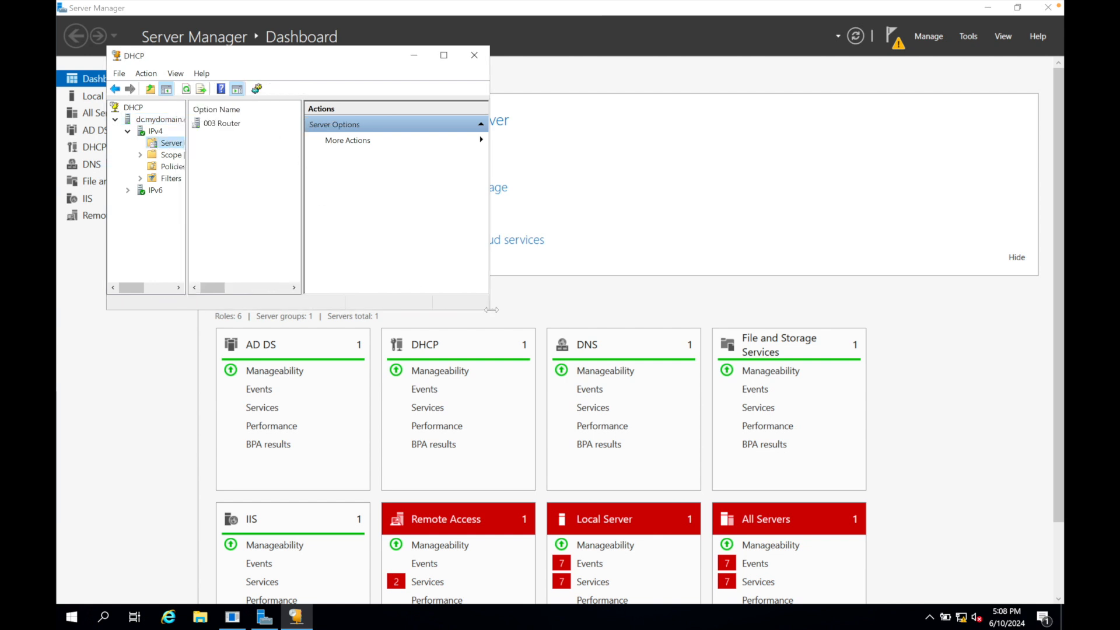
drag(489, 311, 767, 544)
Turn off Internet Explorer Enhanced Security Configuration for both administrators and users in the local server's properties.
click(395, 123)
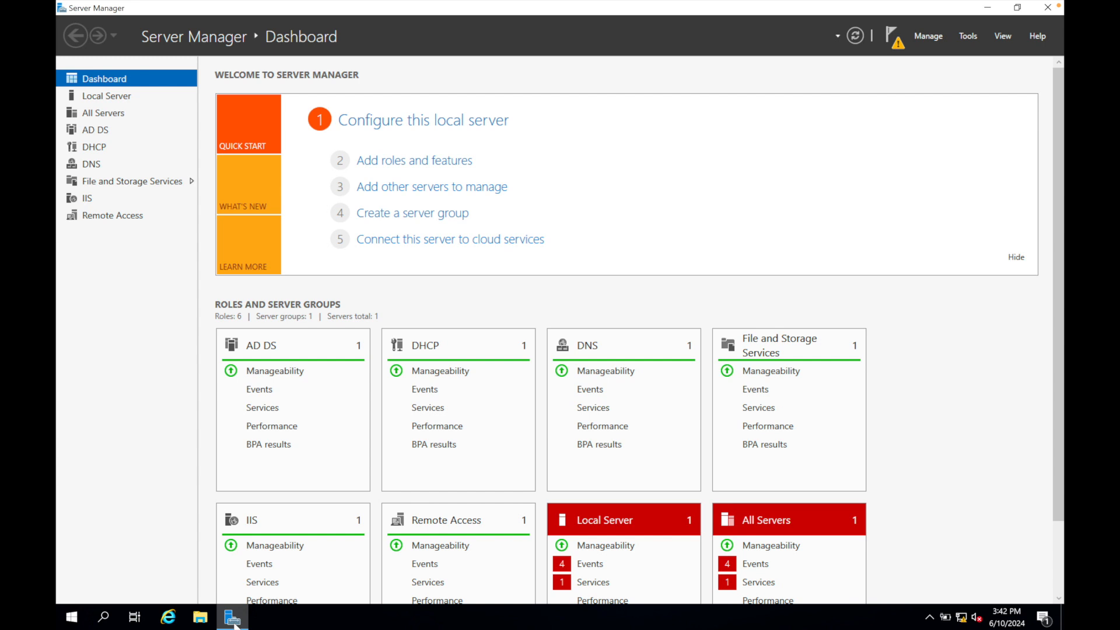
click(411, 124)
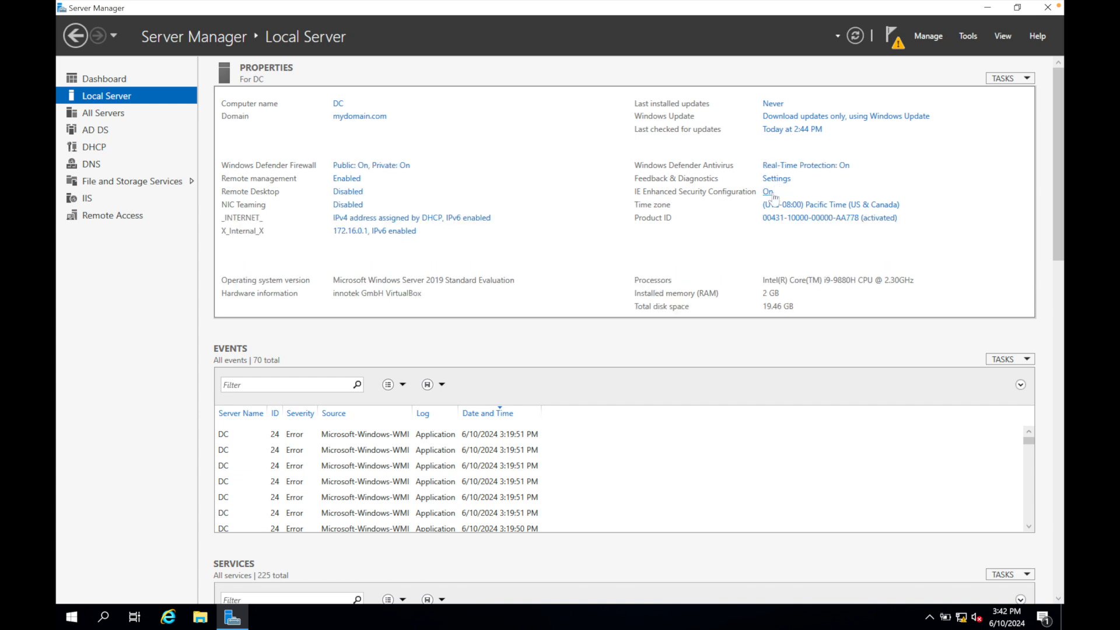
click(770, 194)
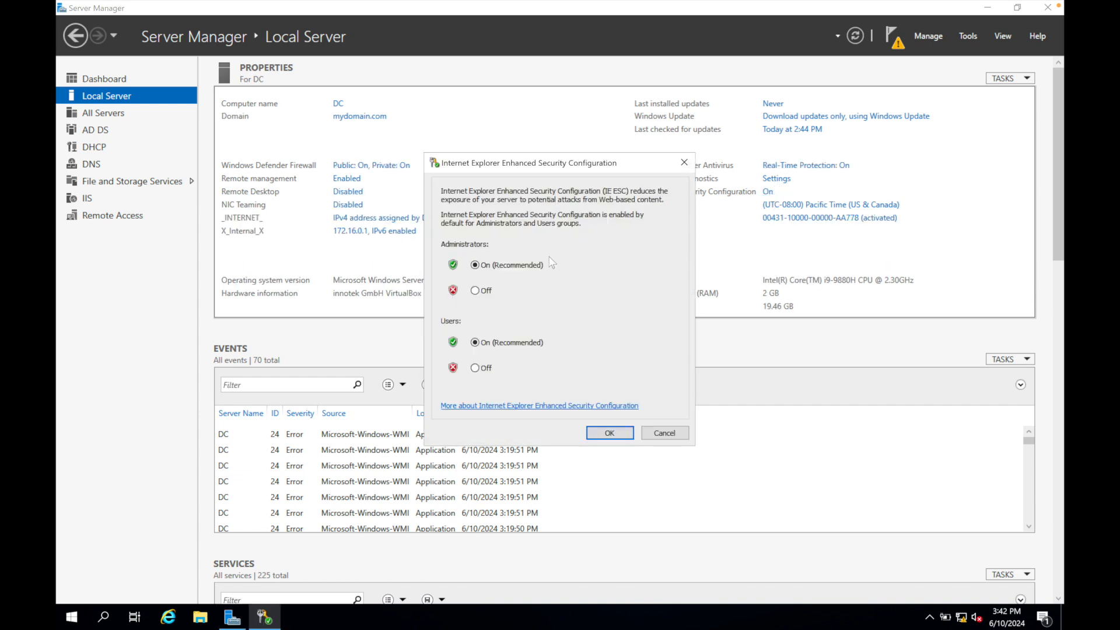
click(475, 290)
click(475, 367)
click(609, 433)
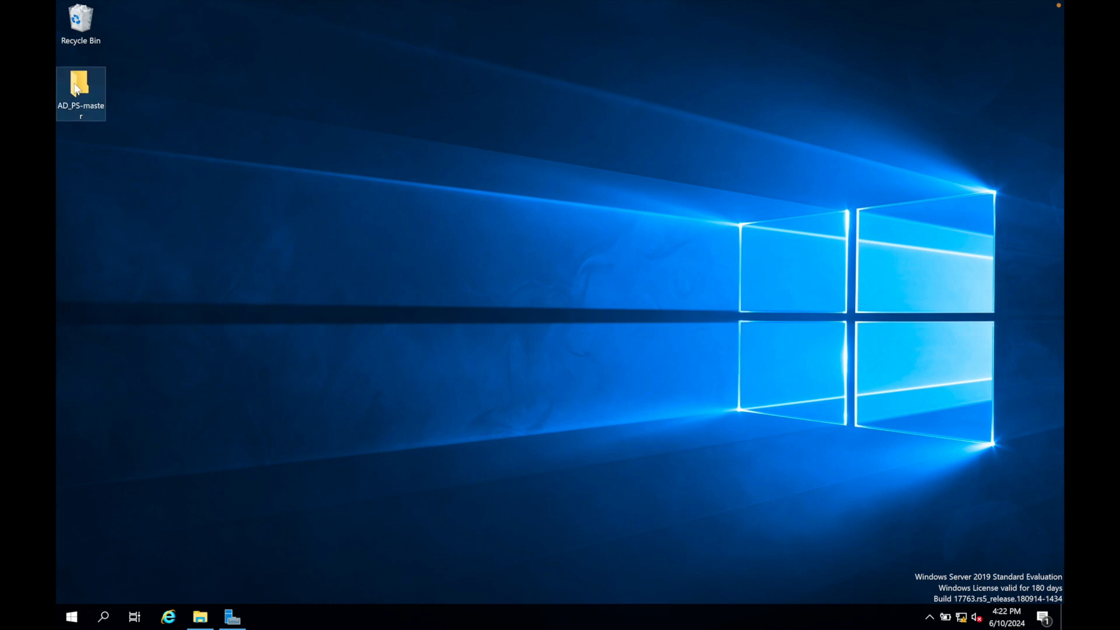
Open the names text file from the AD_PS-master folder on the desktop, save it and close it.
double_click(76, 89)
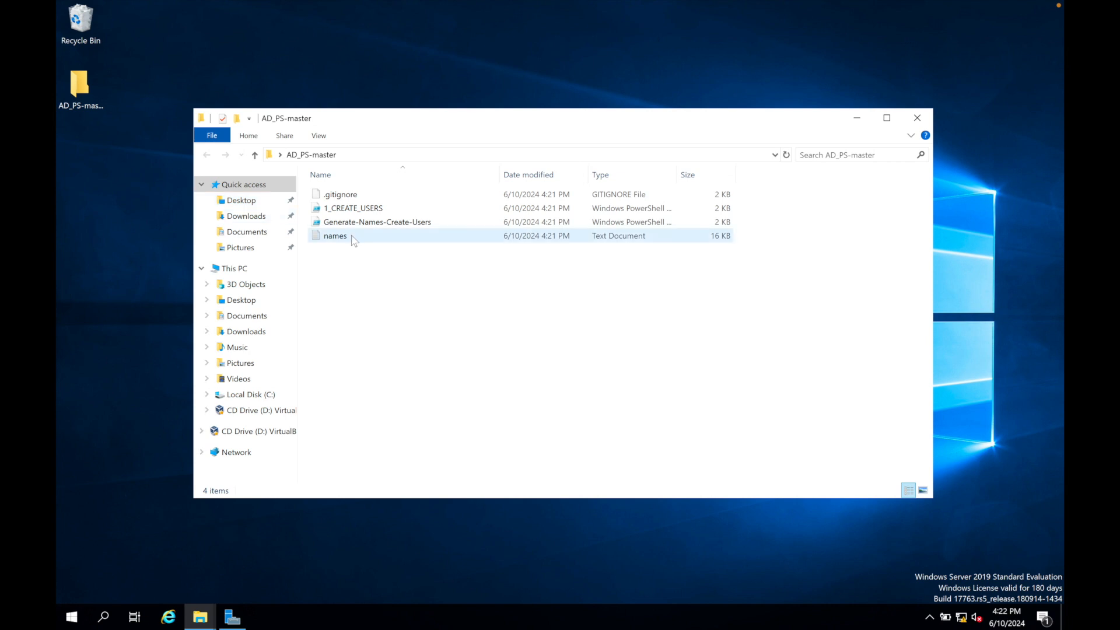
double_click(352, 236)
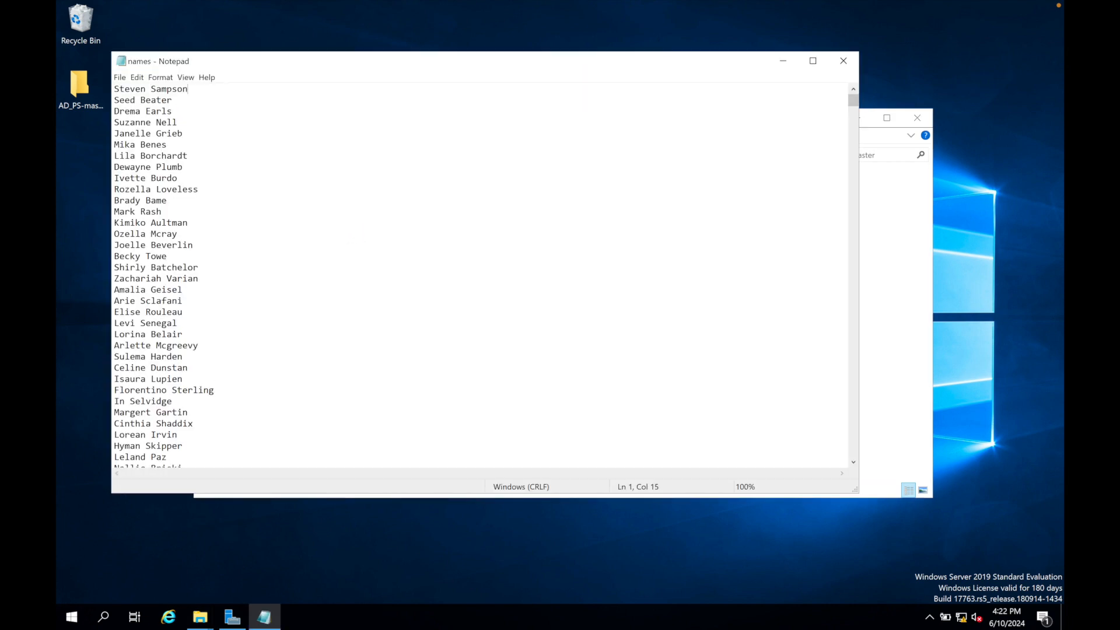
click(119, 80)
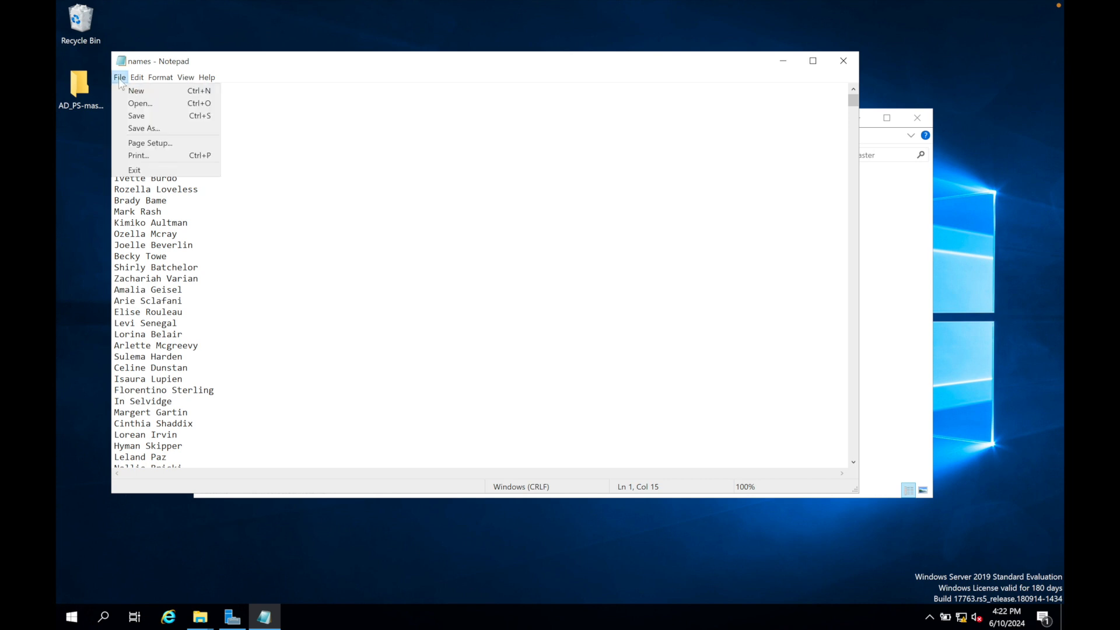
click(141, 115)
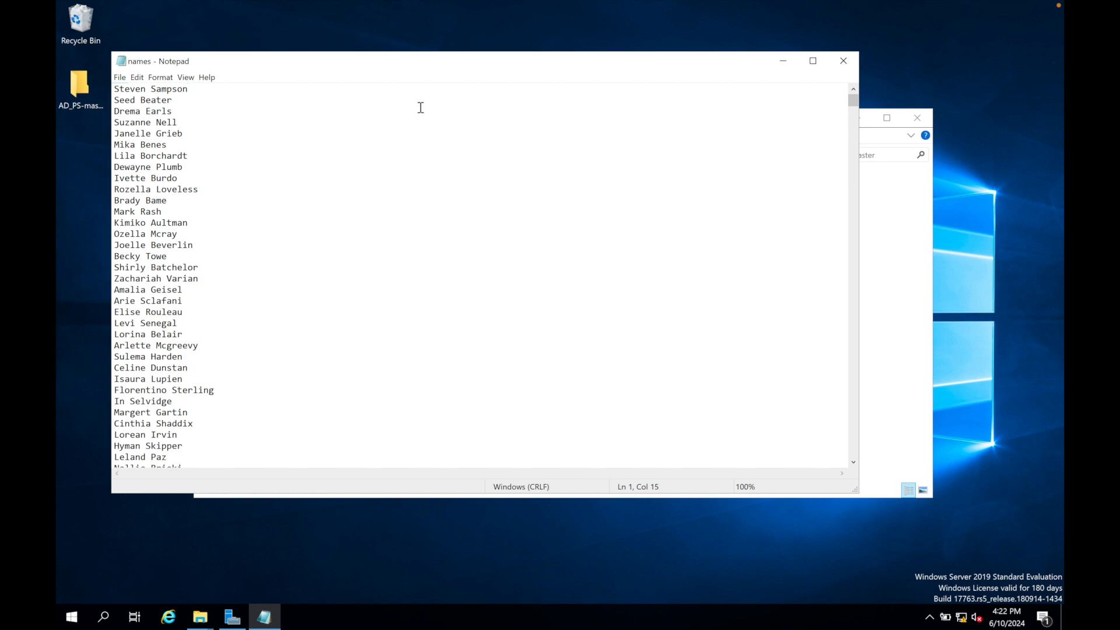
click(843, 62)
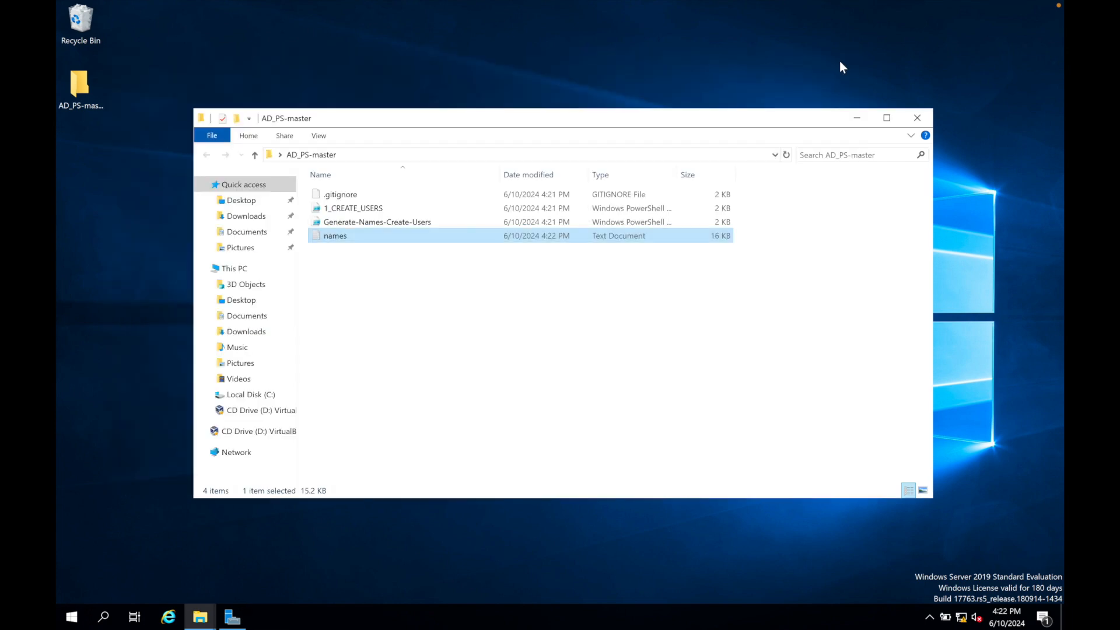
Start Windows PowerShell ISE as administrator and approve the elevation request.
click(71, 616)
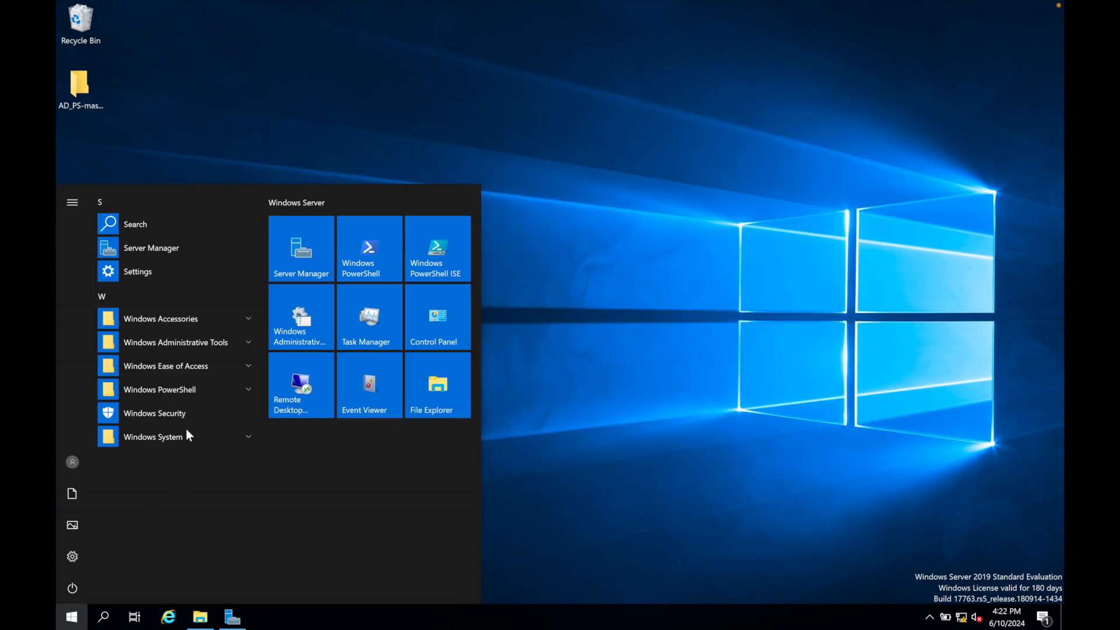
click(191, 390)
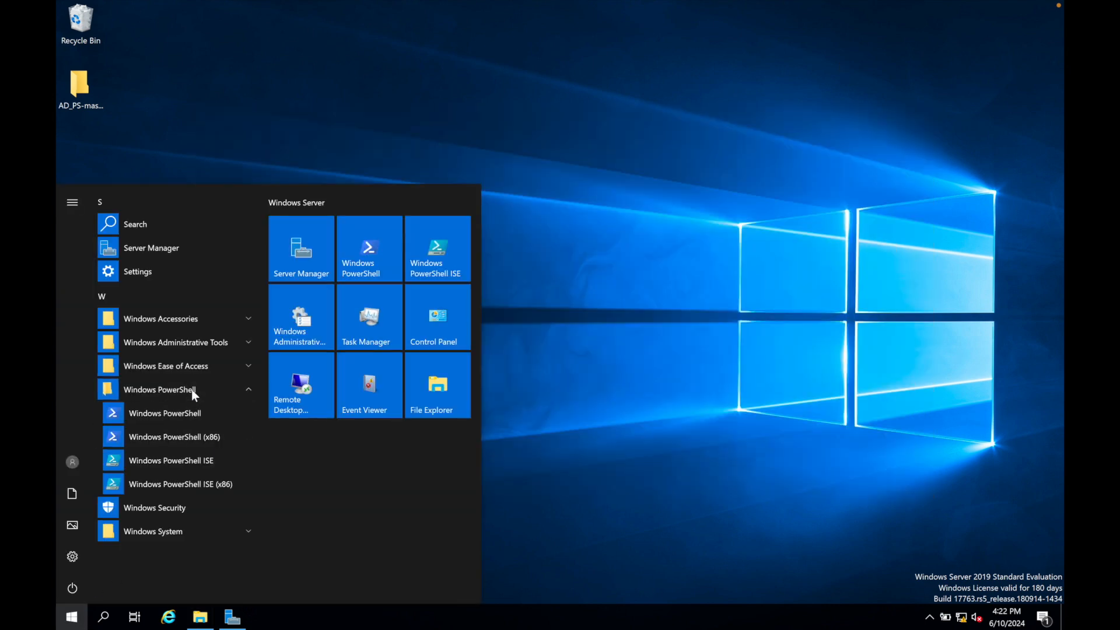
right_click(198, 452)
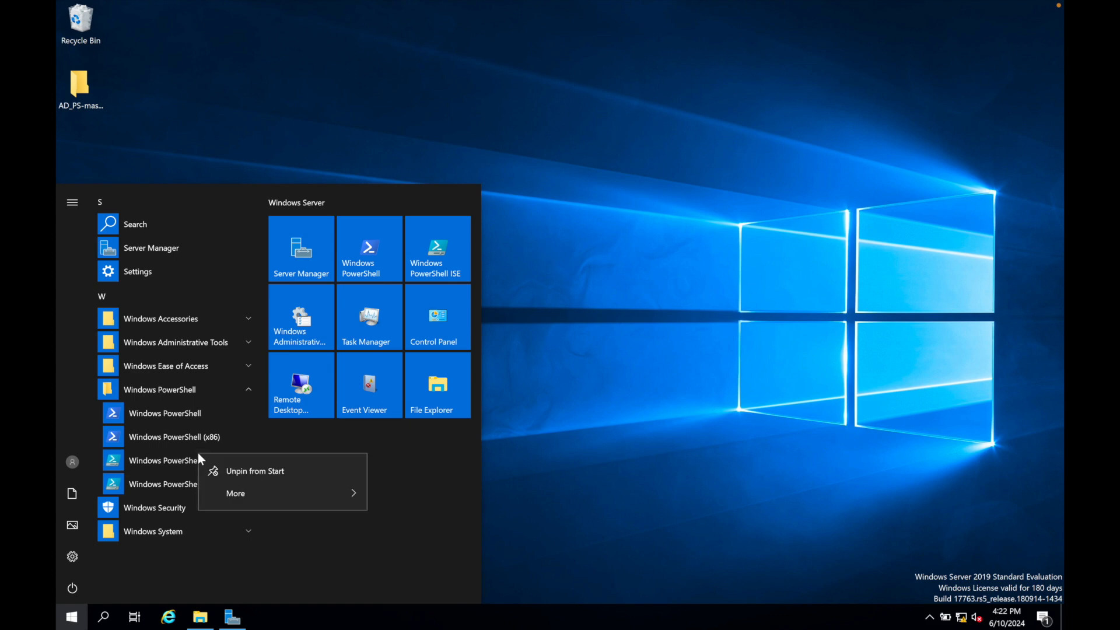
mouse_move(339, 489)
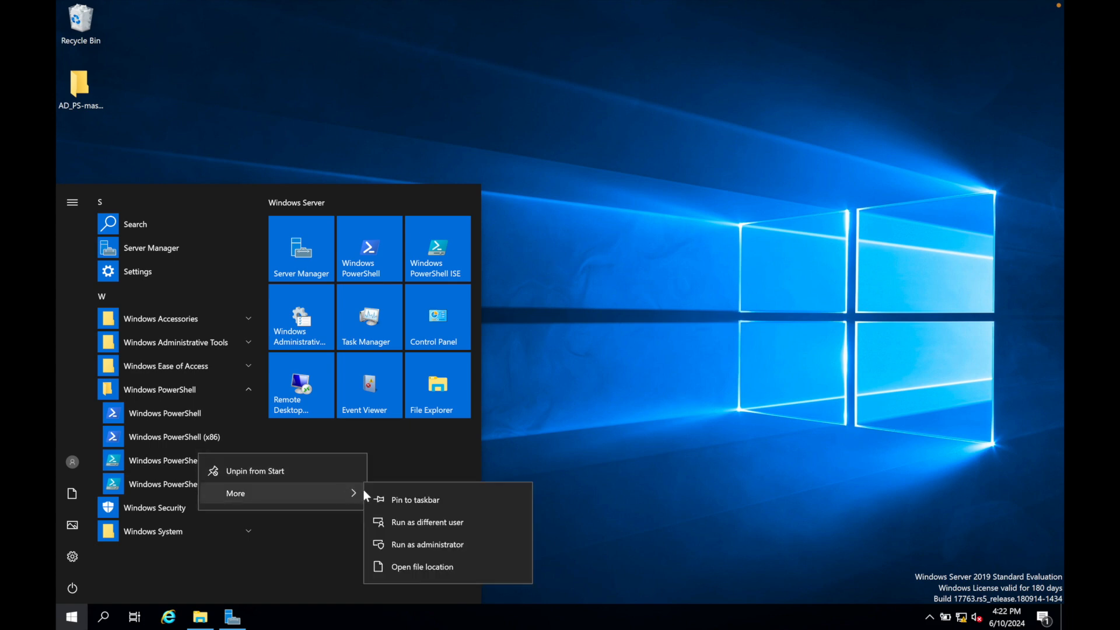
click(402, 543)
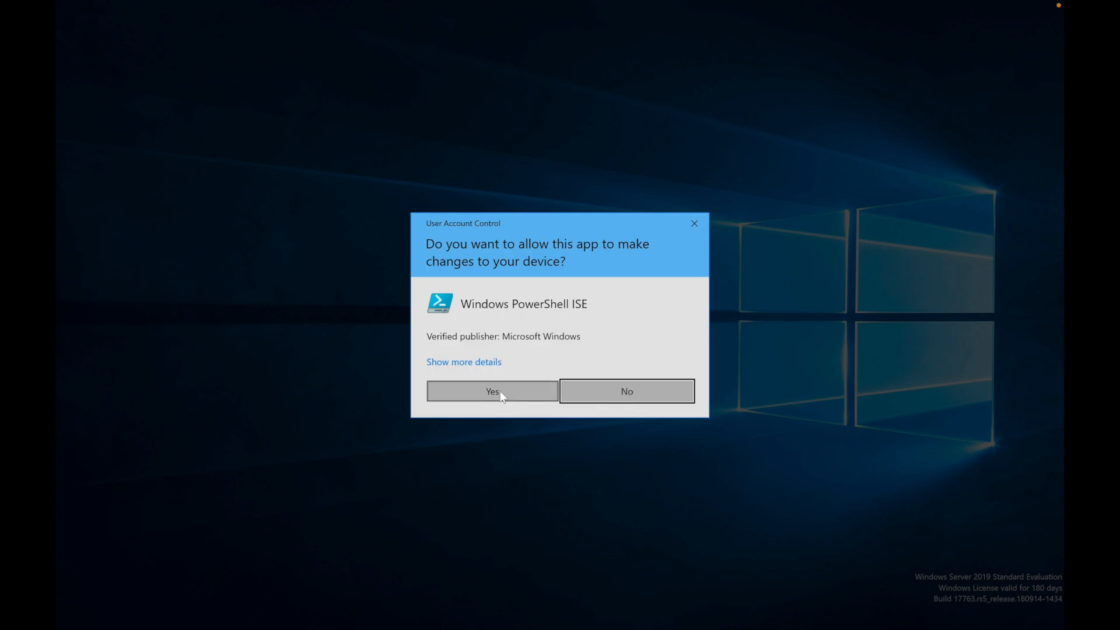
click(493, 392)
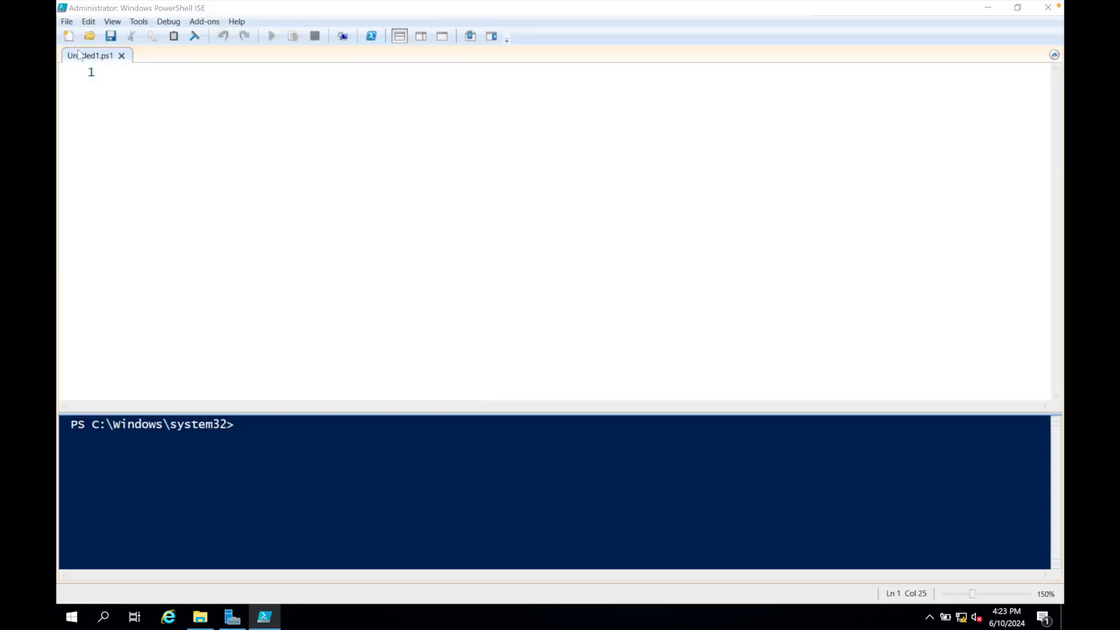
Open the 1_CREATE_USERS script from the AD_PS-master folder and look through its code.
click(90, 35)
click(232, 108)
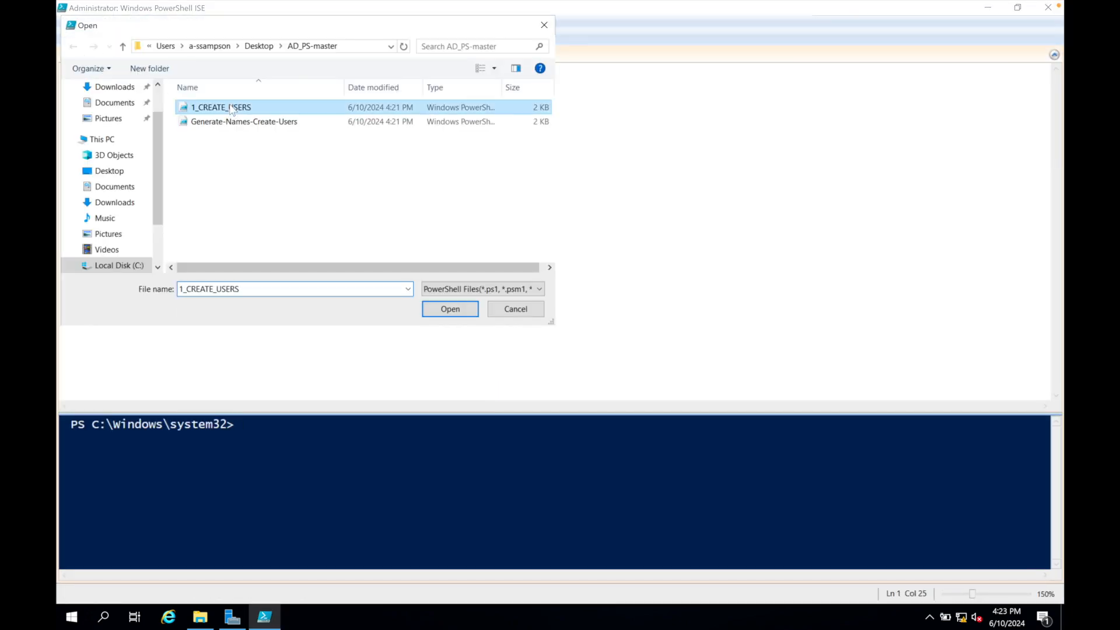
click(448, 309)
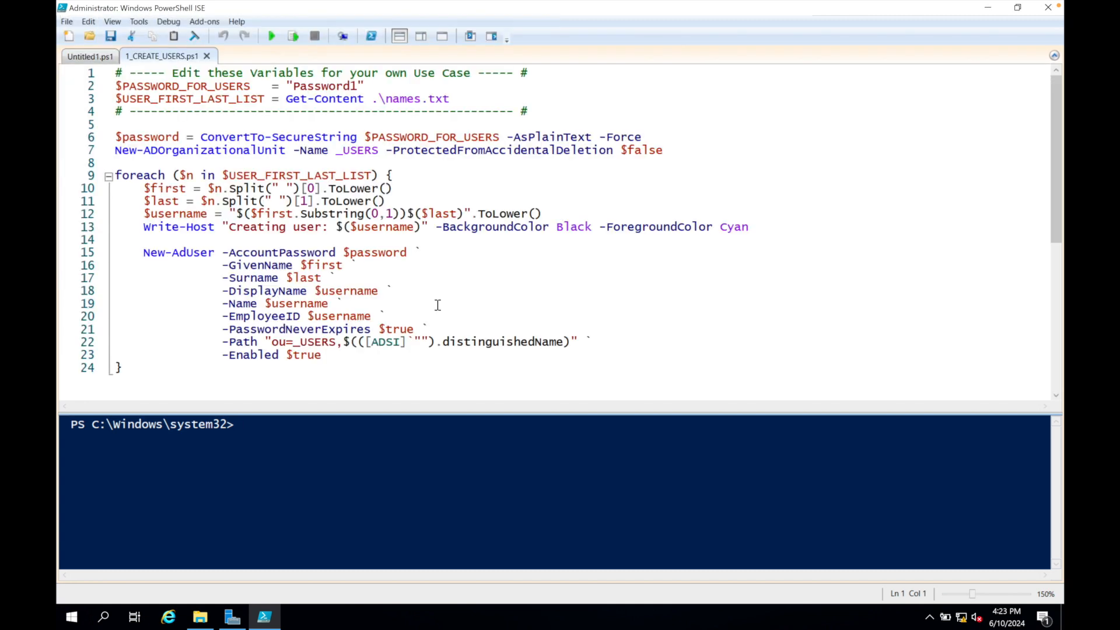
scroll(437, 305, up, 1)
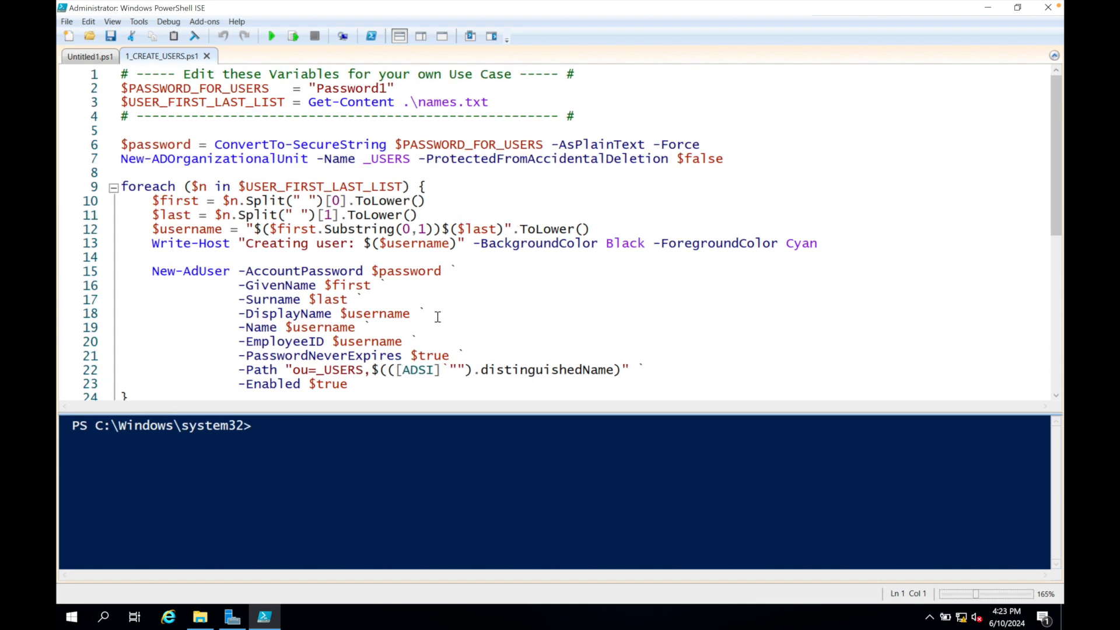
scroll(437, 314, down, 3)
scroll(437, 321, up, 3)
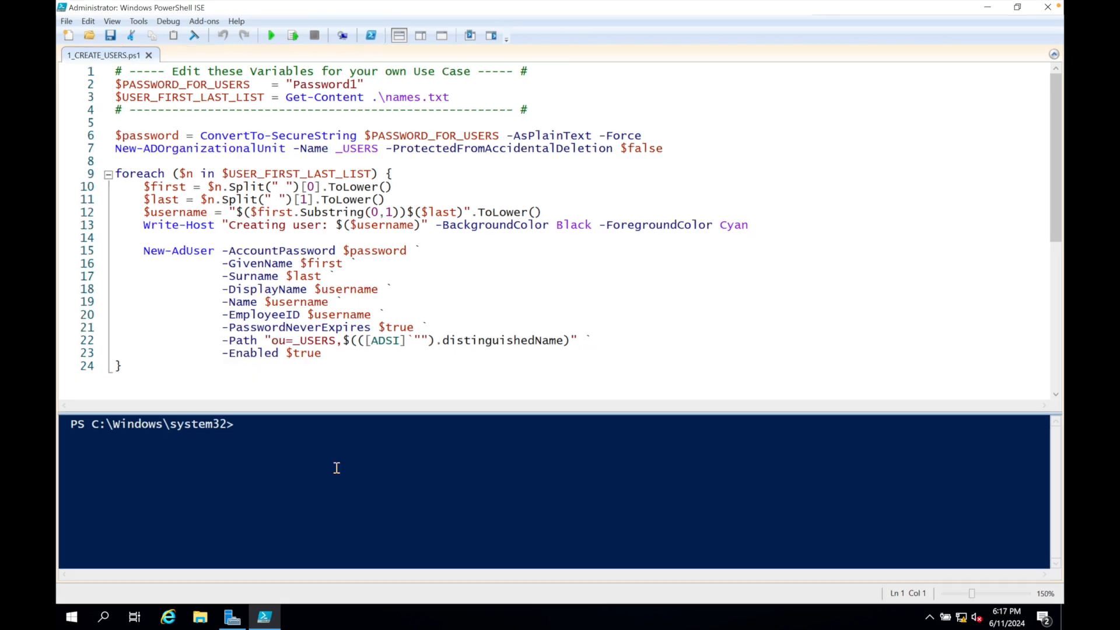
Run Set-ExecutionPolicy Unrestricted in the console, accept the policy change and clear the console output.
text(Set-Exe)
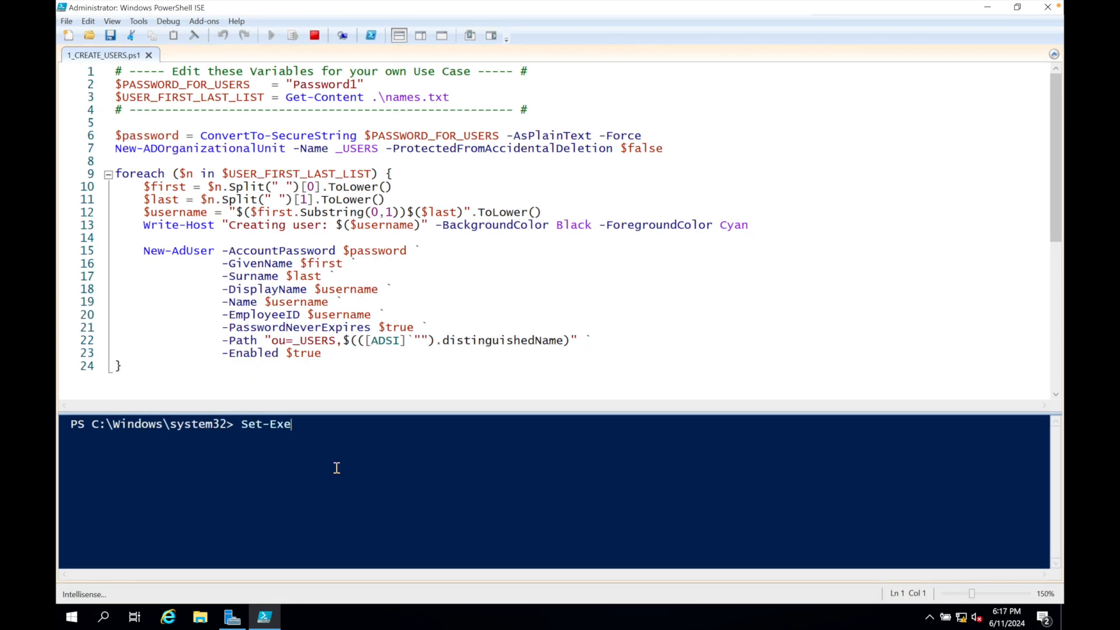
text(cutionPol)
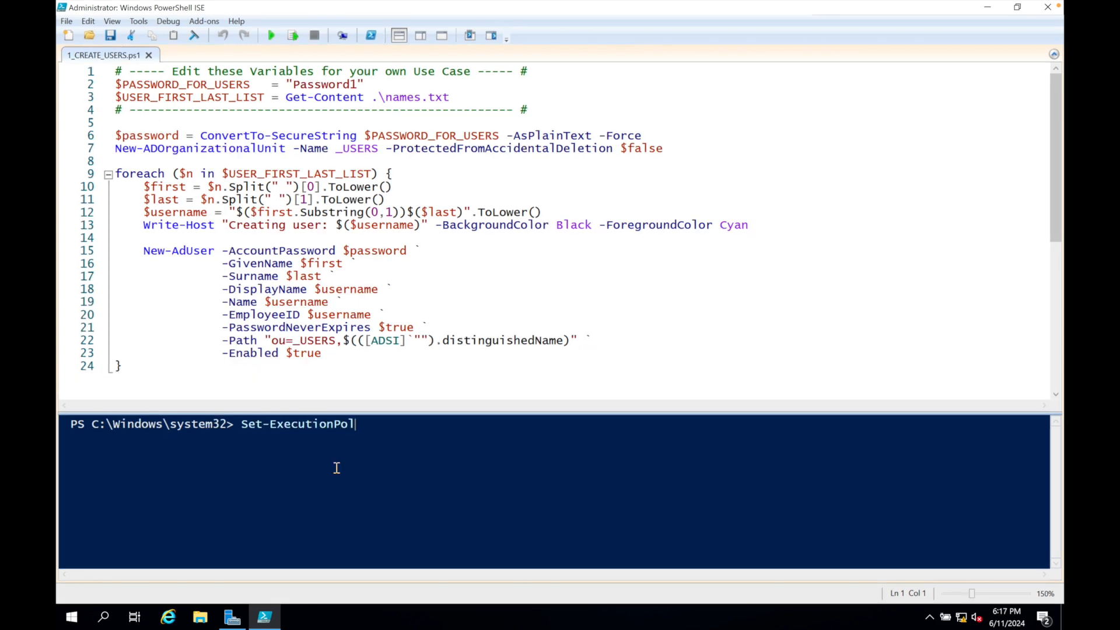
text(icy Unrestricted)
key(Return)
click(515, 328)
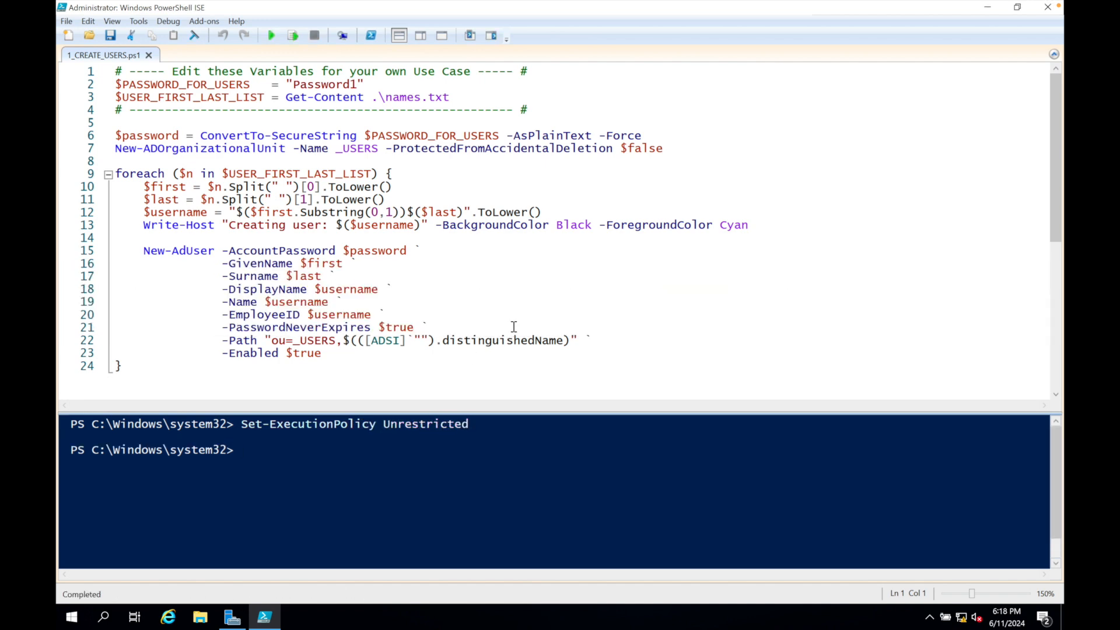
text(clear)
key(Return)
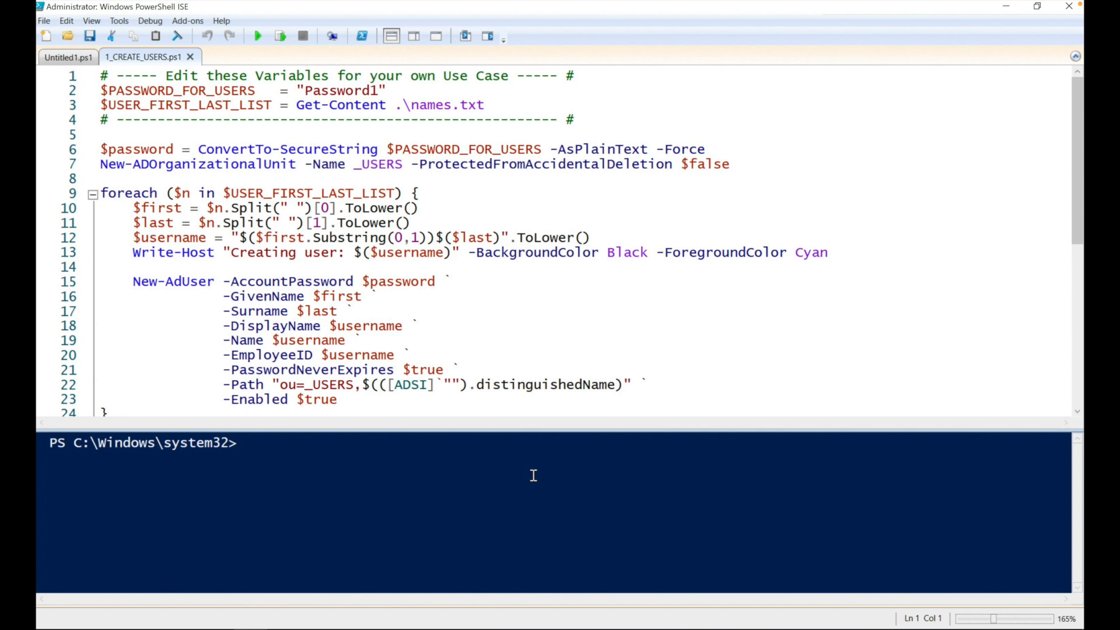
Change the console's working directory to the AD_PS-master folder on the signed-in admin account's Desktop.
text(cd)
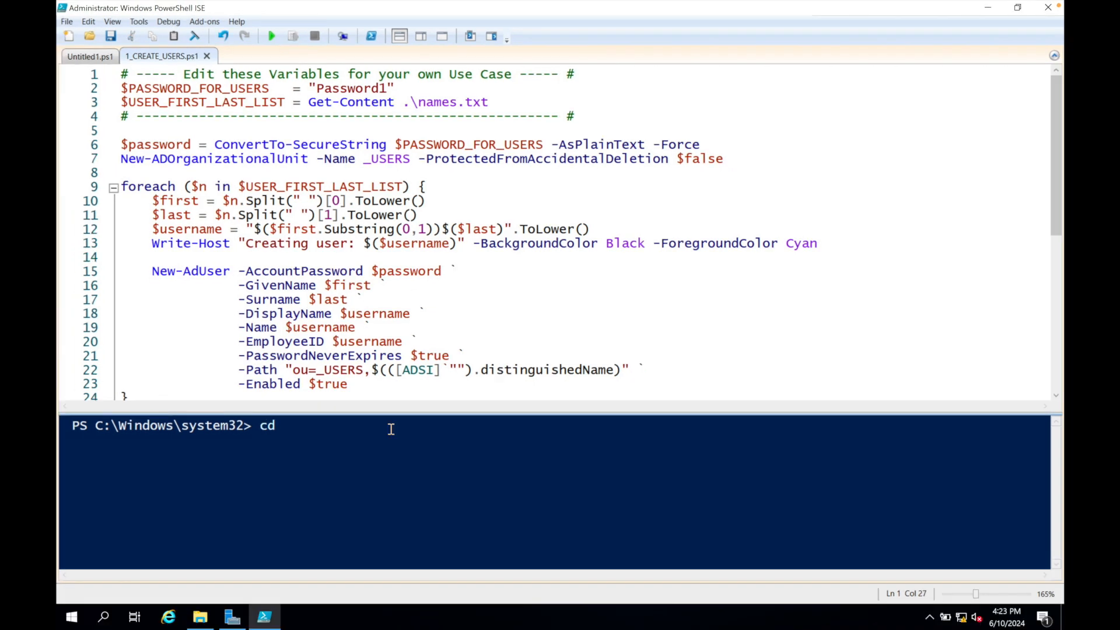
text( c:\)
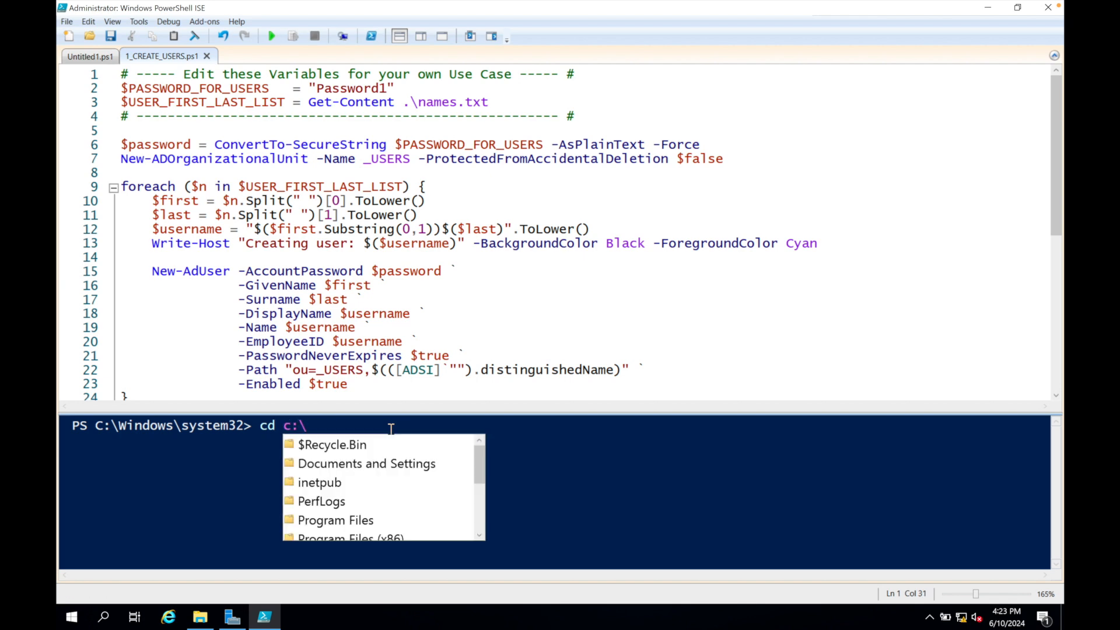
text(Users)
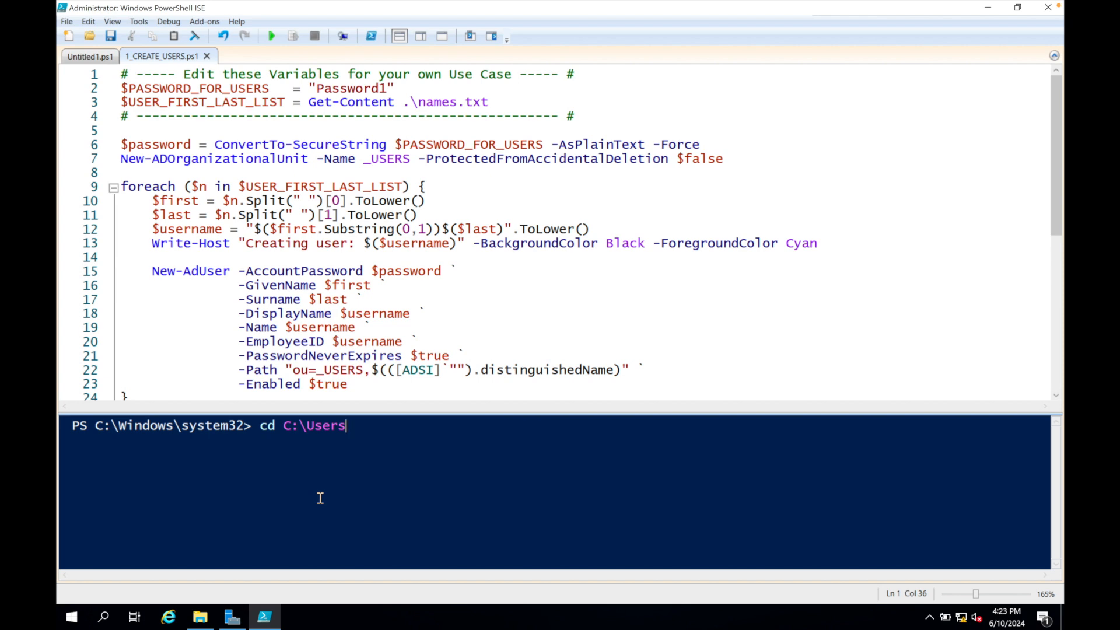
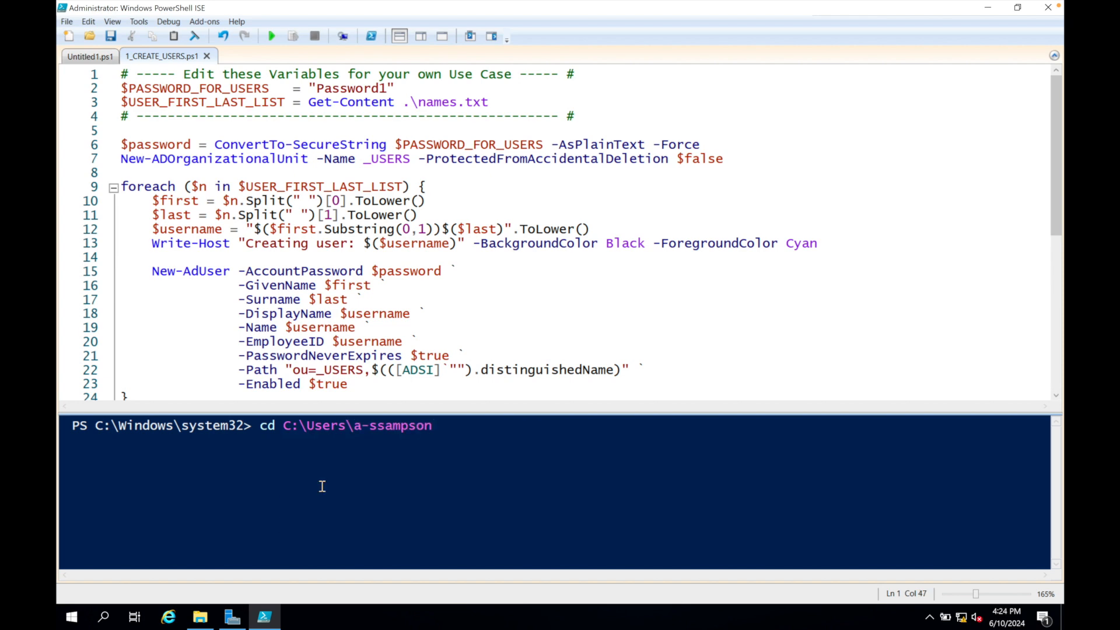
text(\d)
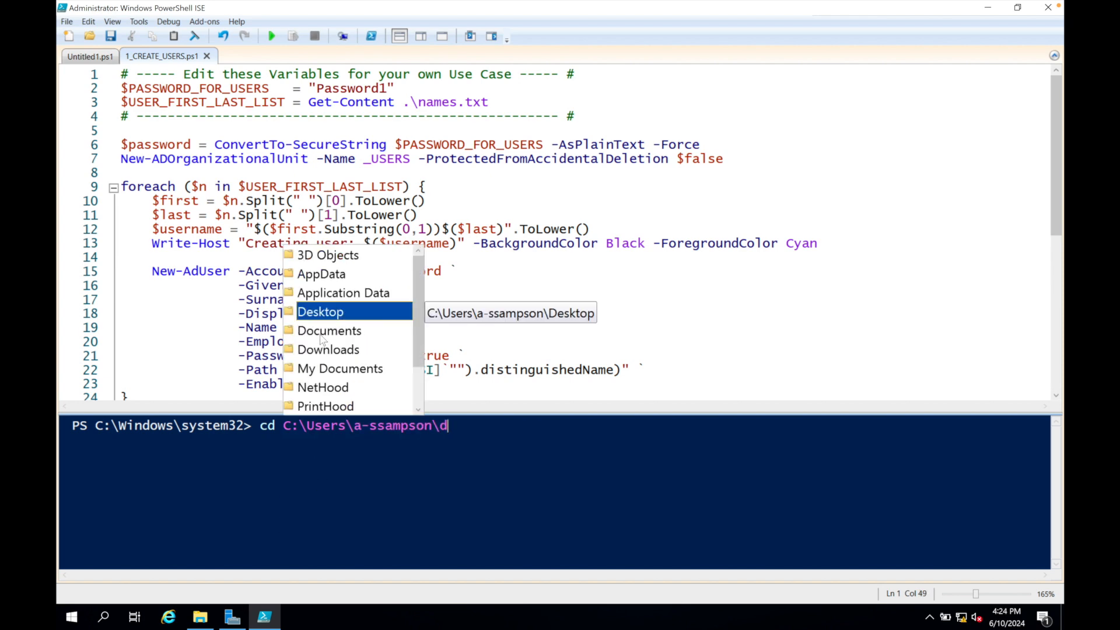
key(Tab)
text(\)
double_click(339, 407)
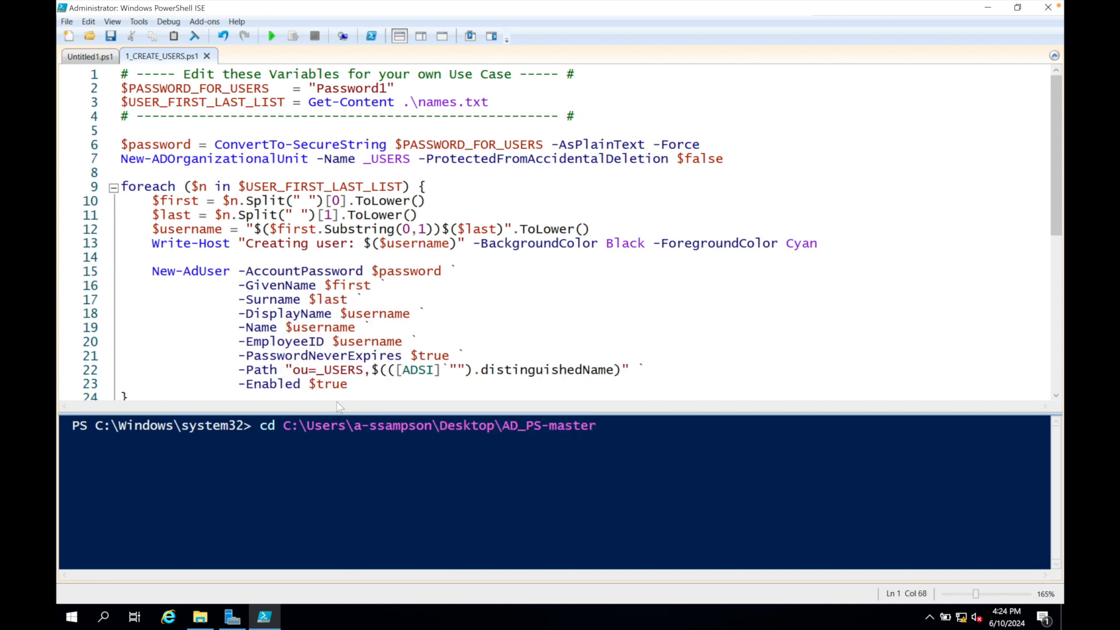
key(Return)
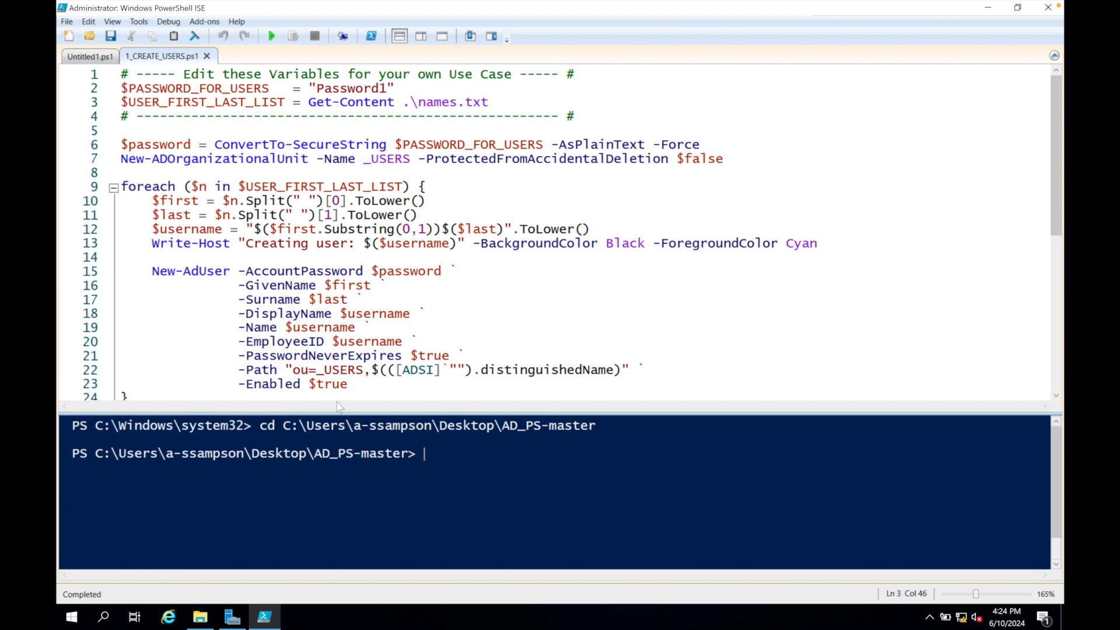
List the files in the AD_PS-master directory and run the 1_CREATE_USERS.ps1 script.
text(ls)
key(Return)
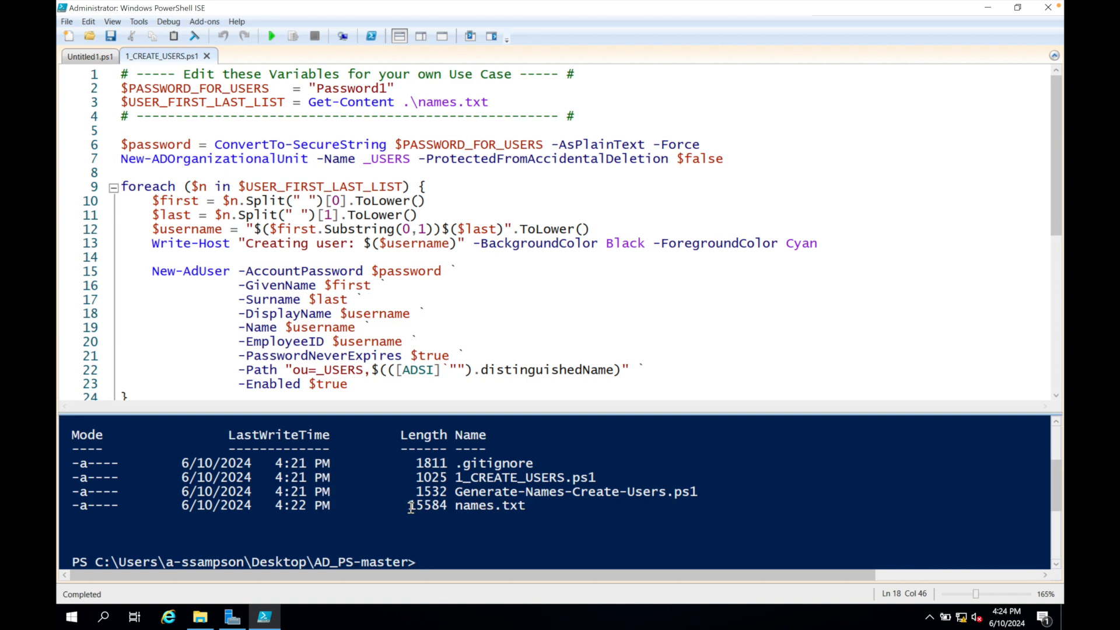
click(272, 36)
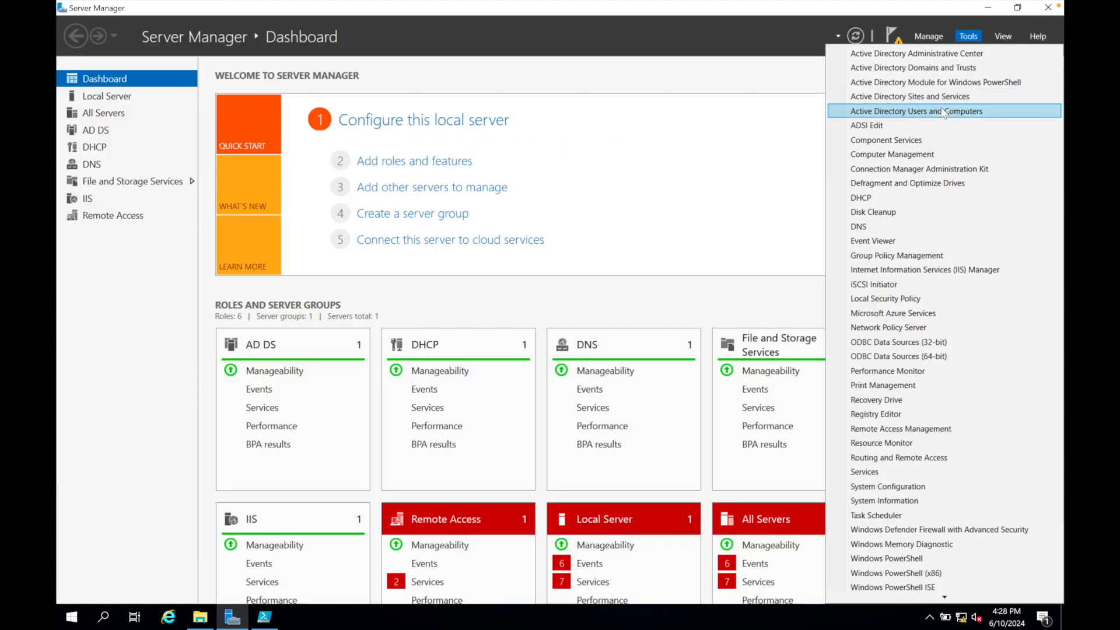
Open Active Directory Users and Computers from Server Manager and view the accounts in the _USERS unit of mydomain.com.
click(944, 111)
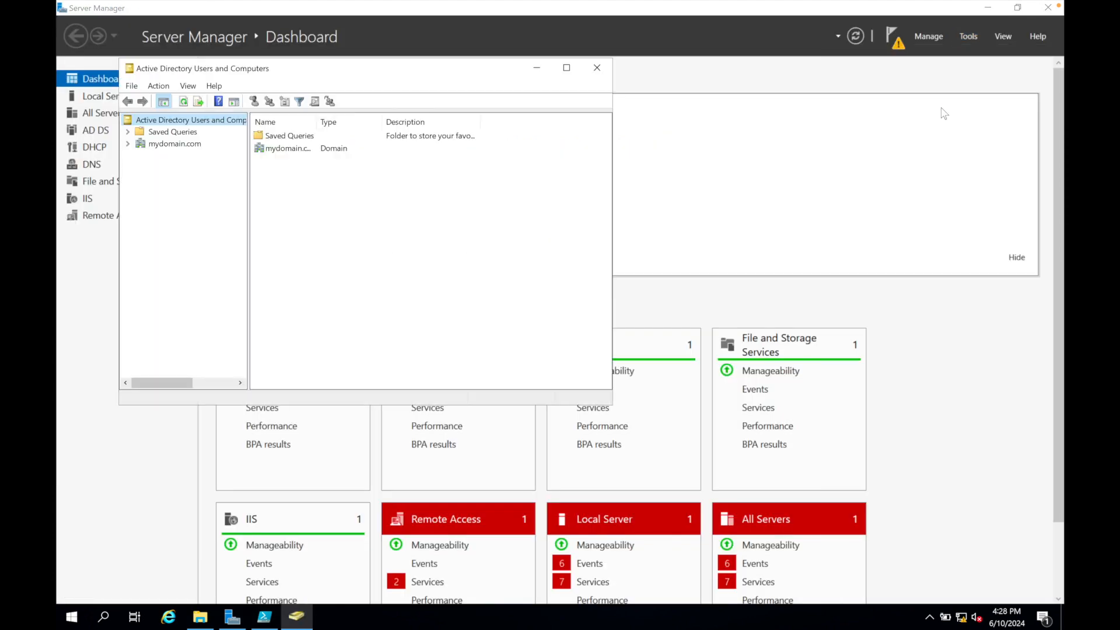
click(163, 167)
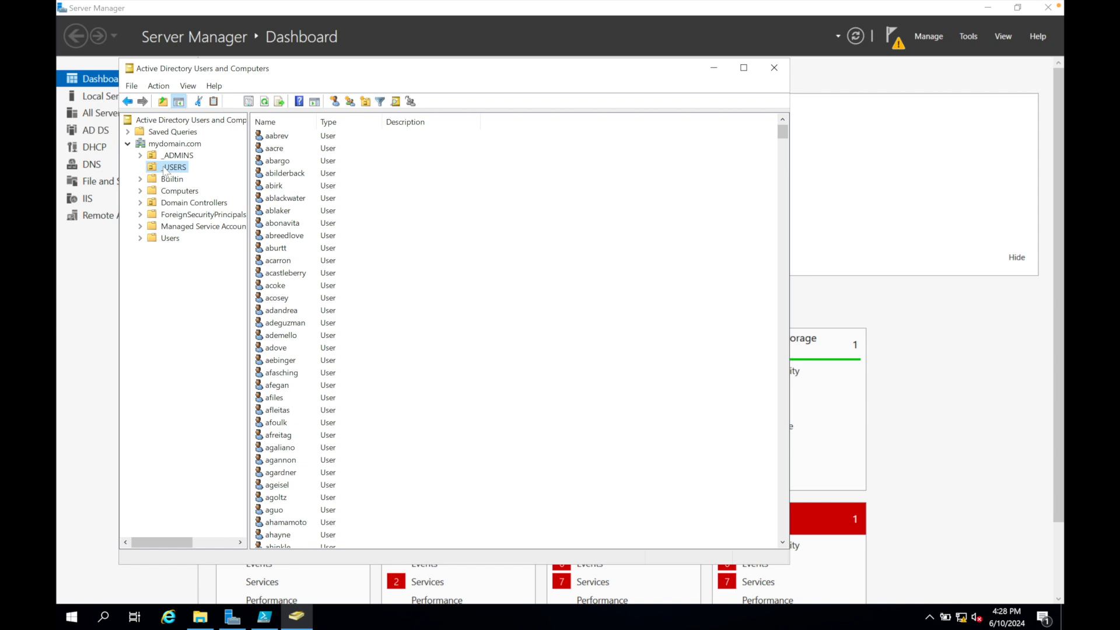
Search mydomain.com for users with the administrator's surname, close the search, and look through the accounts in the _USERS unit.
right_click(171, 143)
click(198, 167)
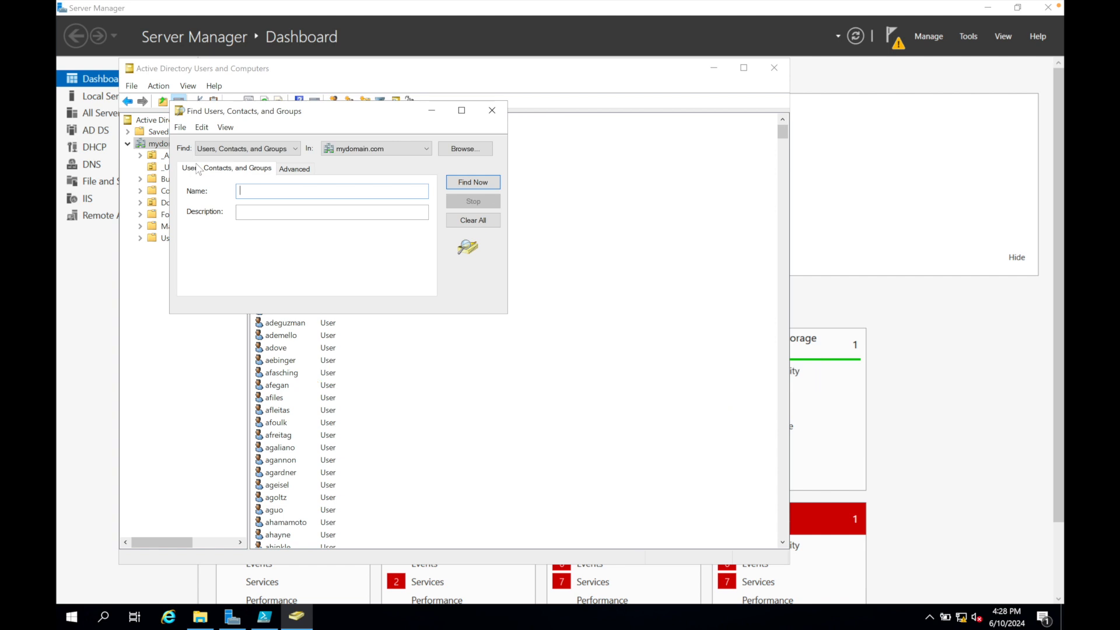
text(Sampson)
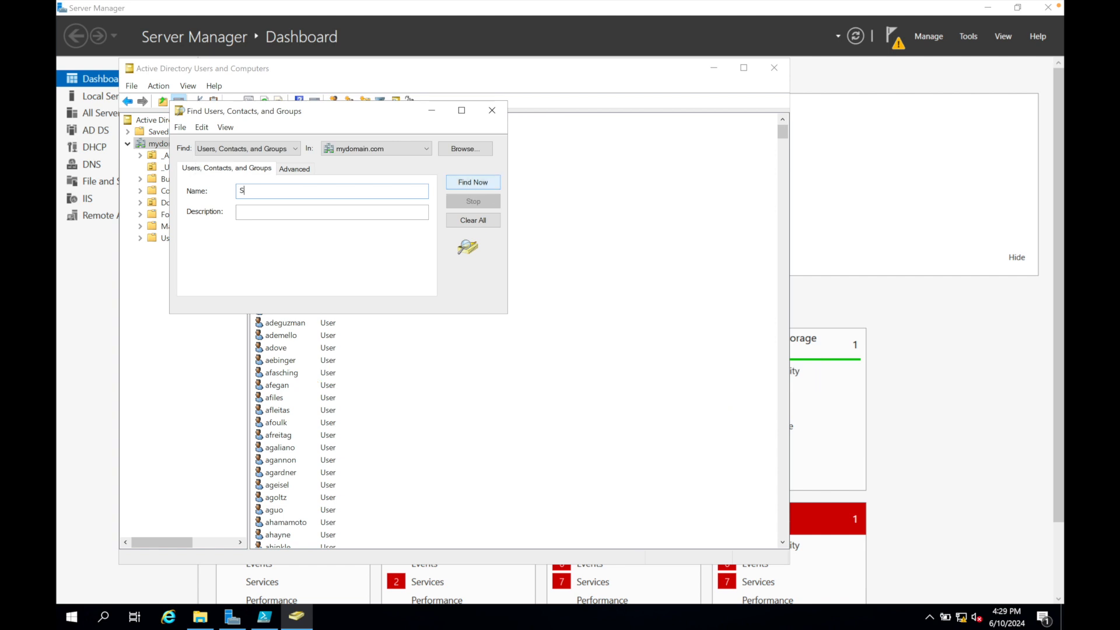
click(466, 183)
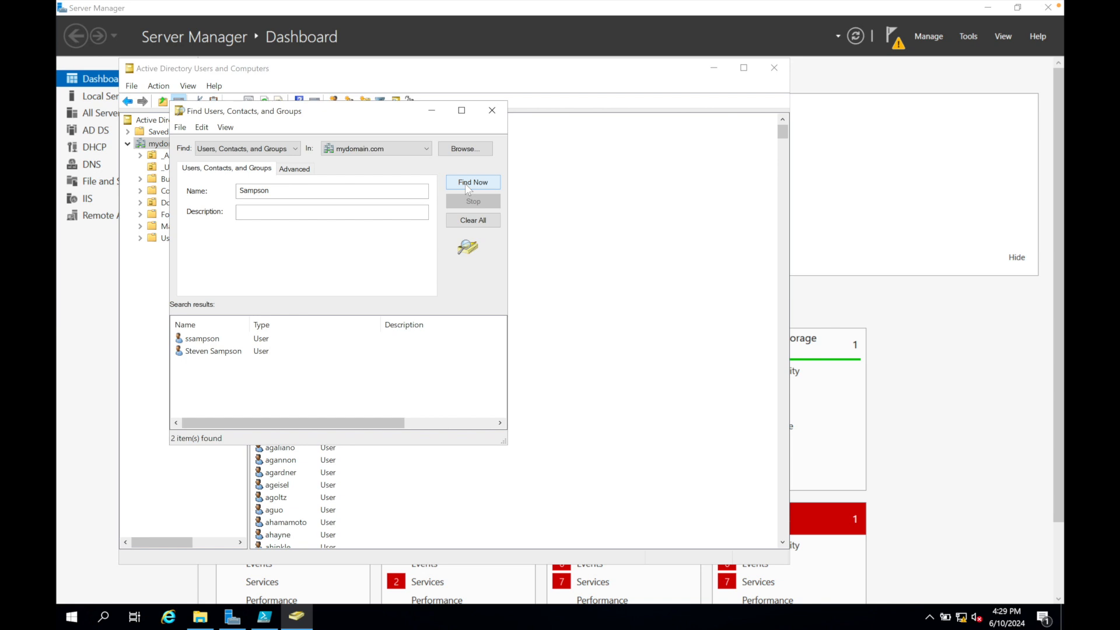
click(491, 110)
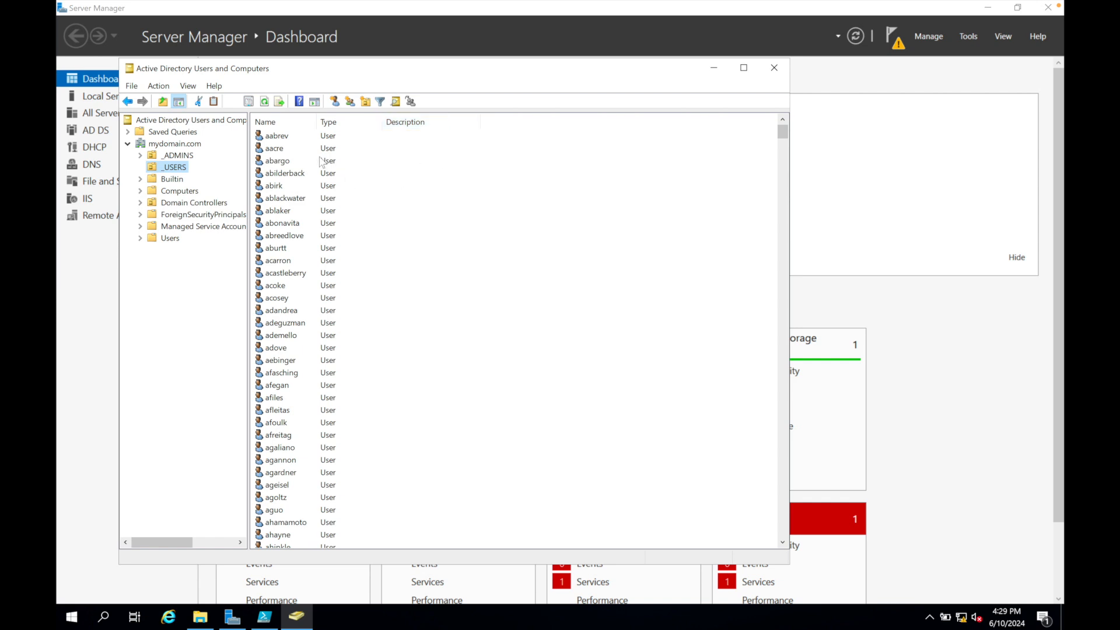
click(298, 139)
click(294, 149)
scroll(364, 233, down, 3)
scroll(363, 237, down, 3)
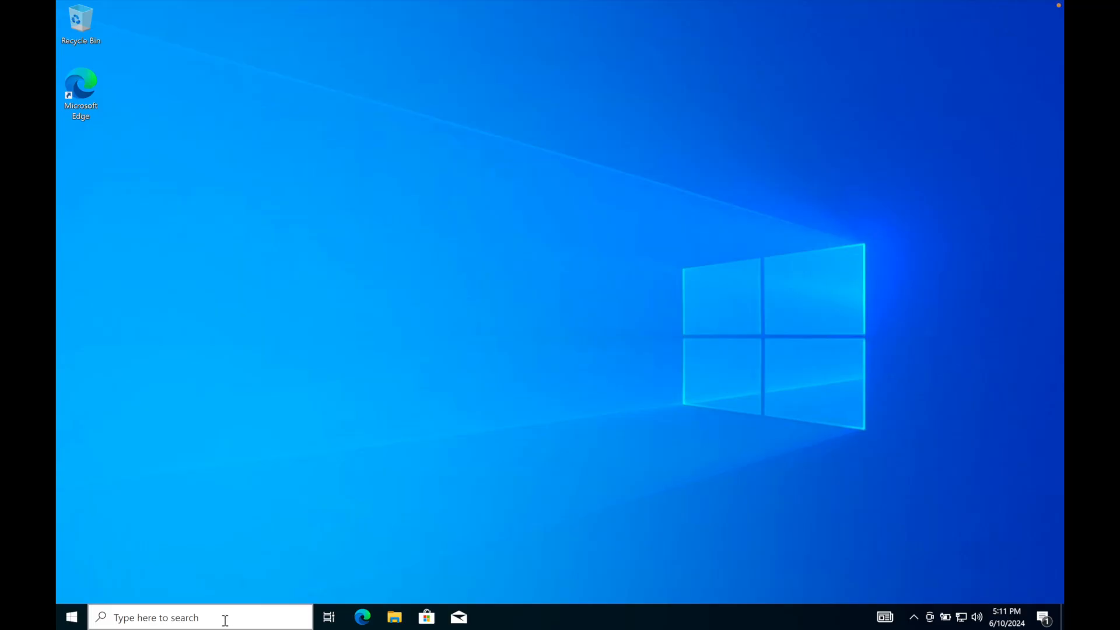
Switch to the Windows 10 client machine, open Command Prompt and run ipconfig /renew.
click(225, 619)
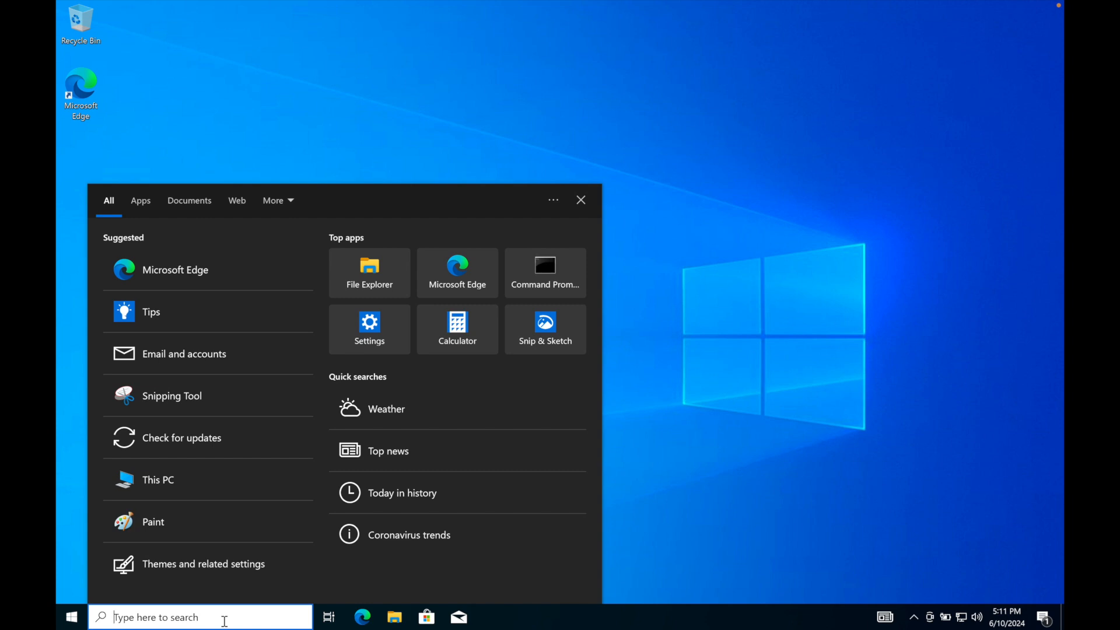
click(562, 270)
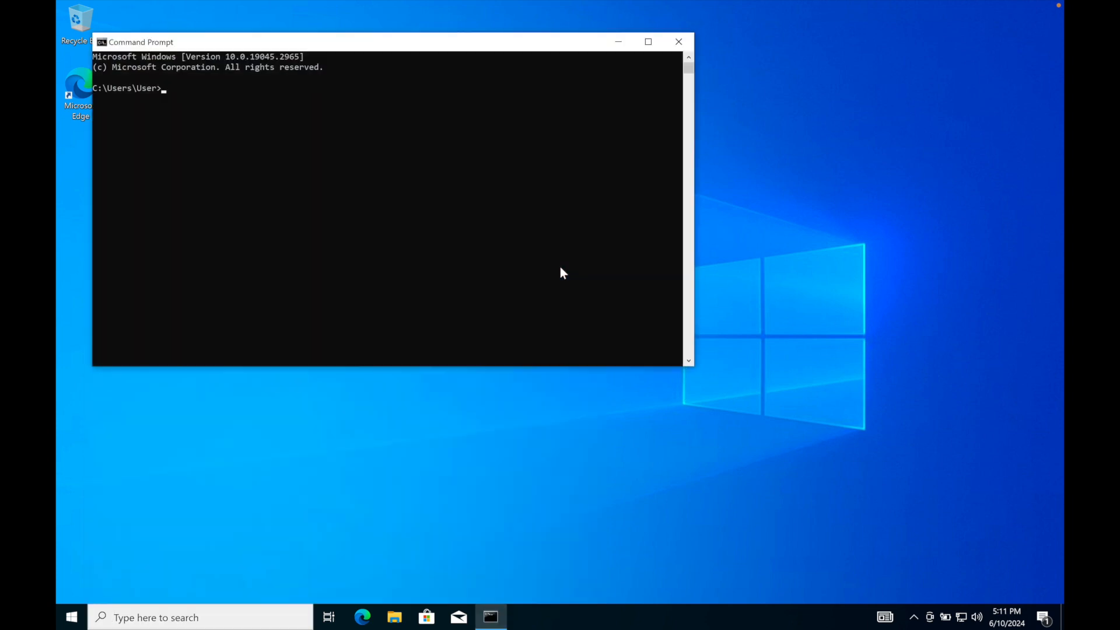
text(ipconfig /renew)
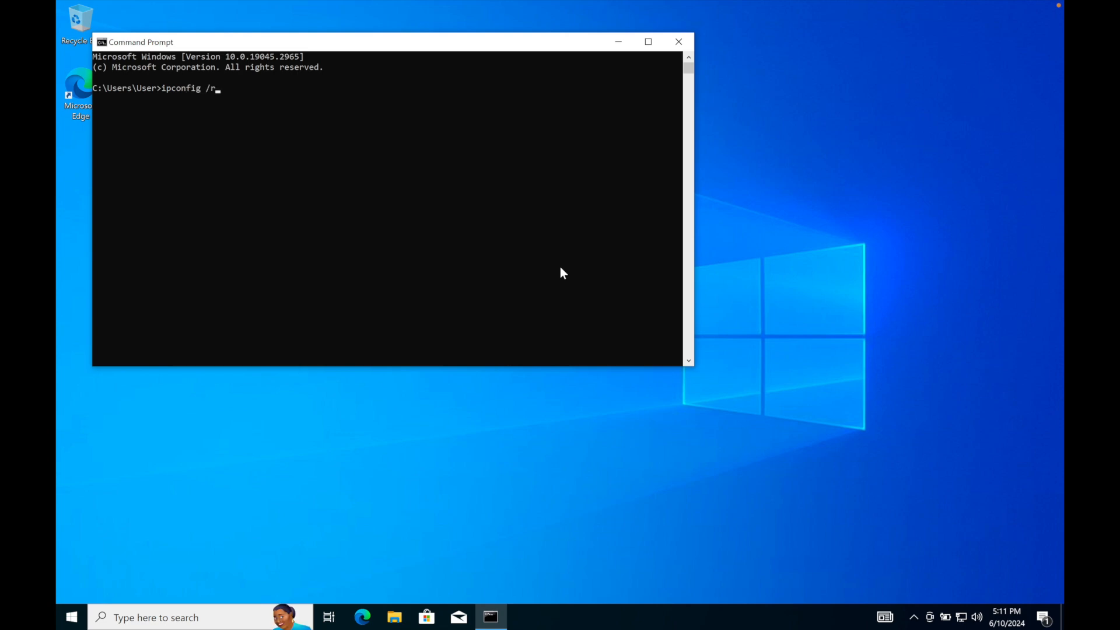
key(Return)
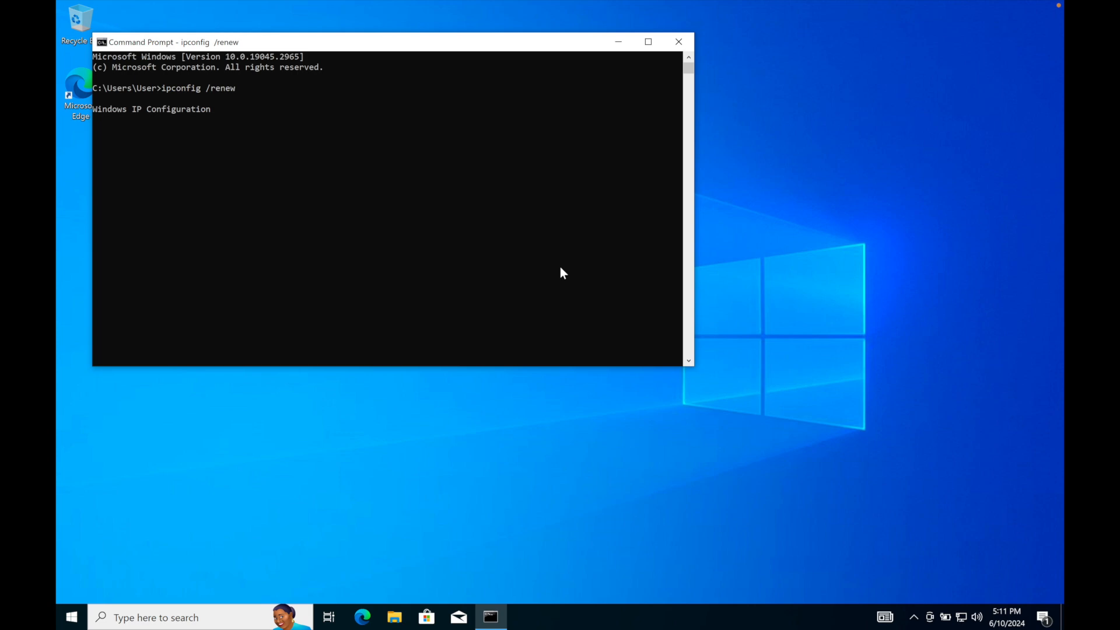
text(ipconfig)
Display the client's IP configuration with ipconfig.
key(Return)
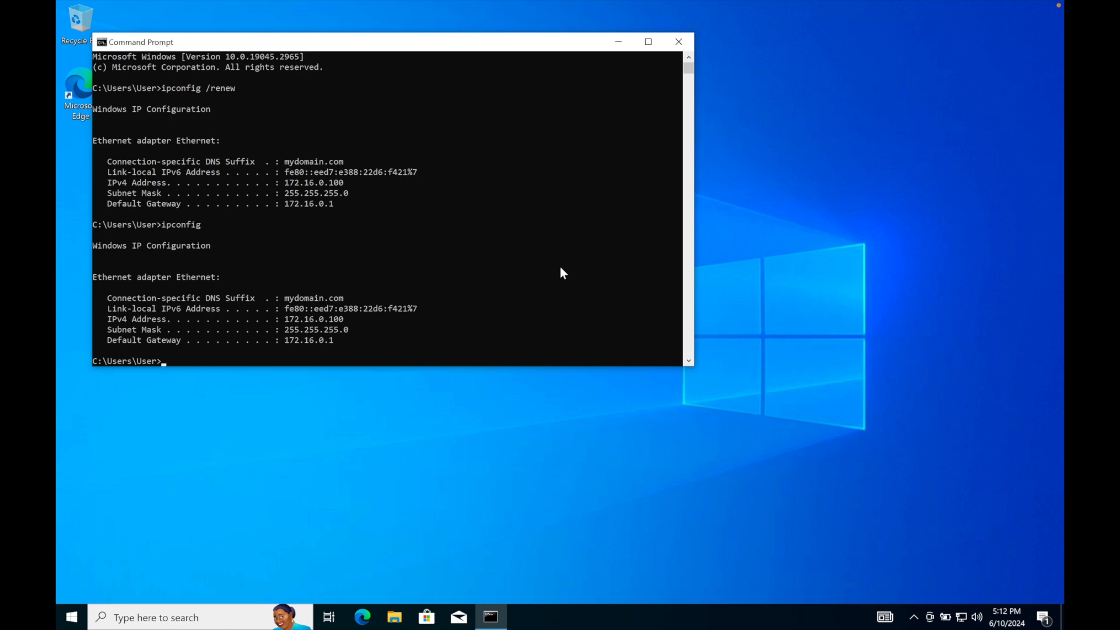
text(www.goog)
text(le.com)
key(Return)
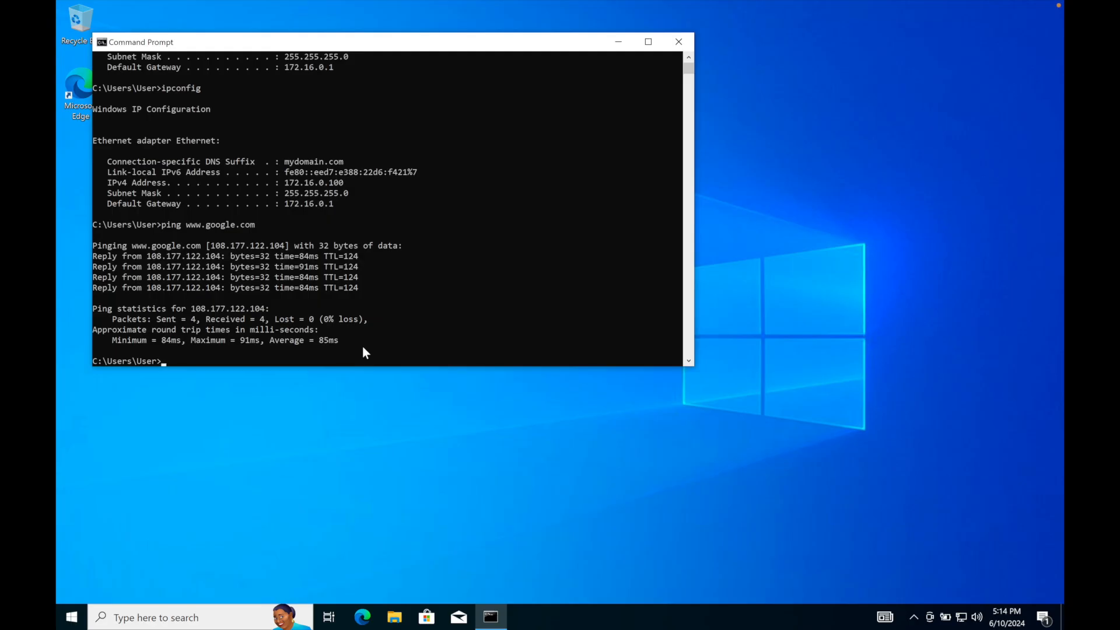
text(ping mydomain.com)
key(Return)
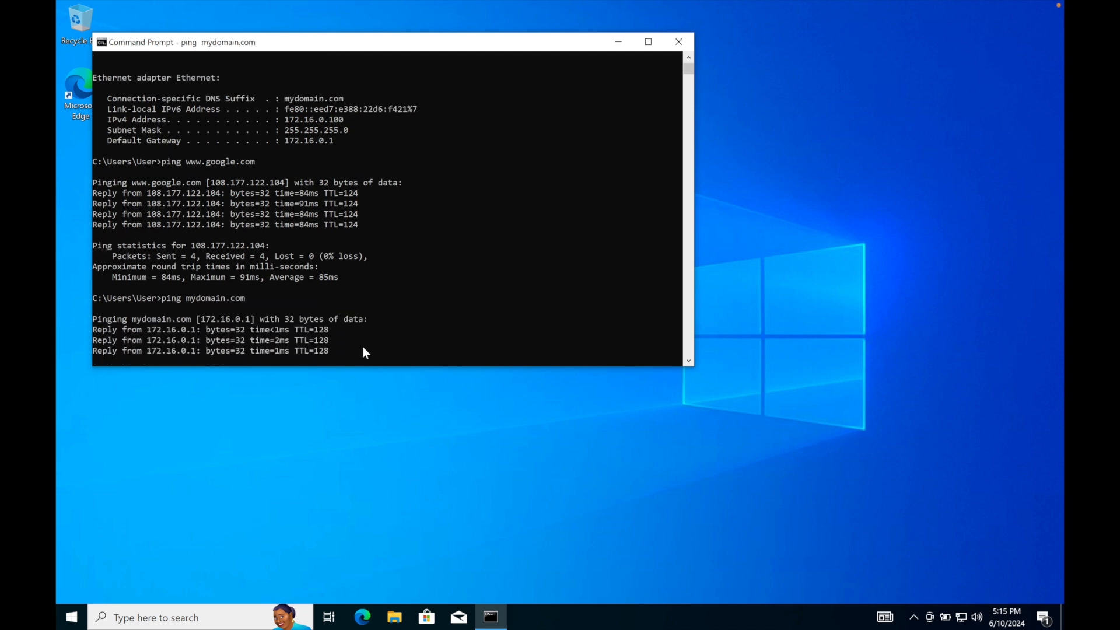
Check the client computer's name with the hostname command.
text(hostn)
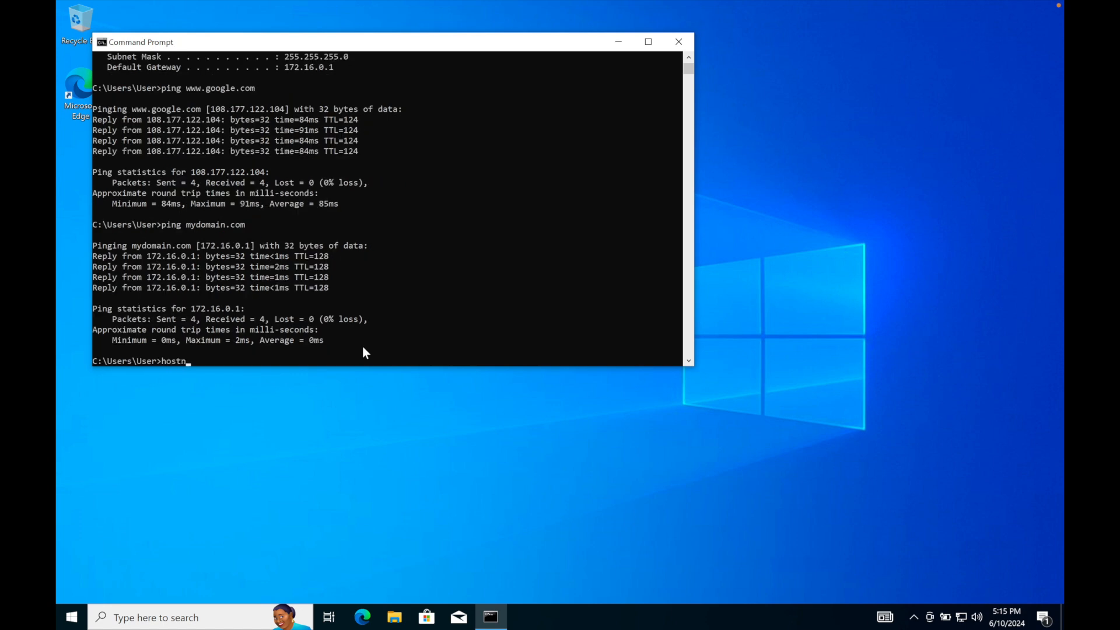
text(ame)
key(Return)
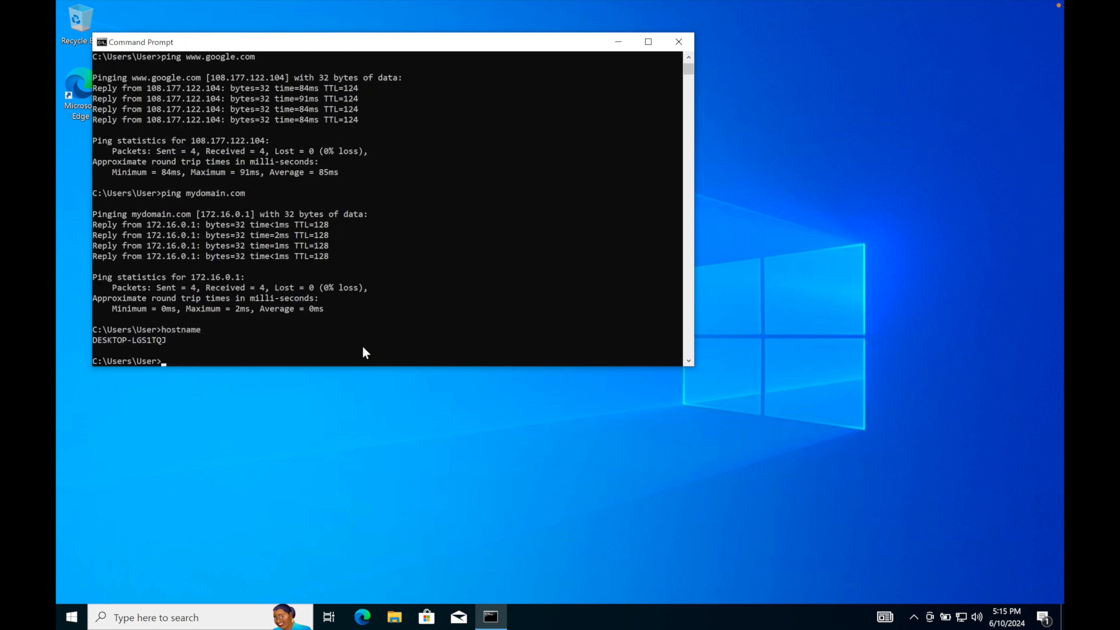
Open the advanced computer renaming settings from the client's System page and set the computer name to CLIENT1.
right_click(71, 619)
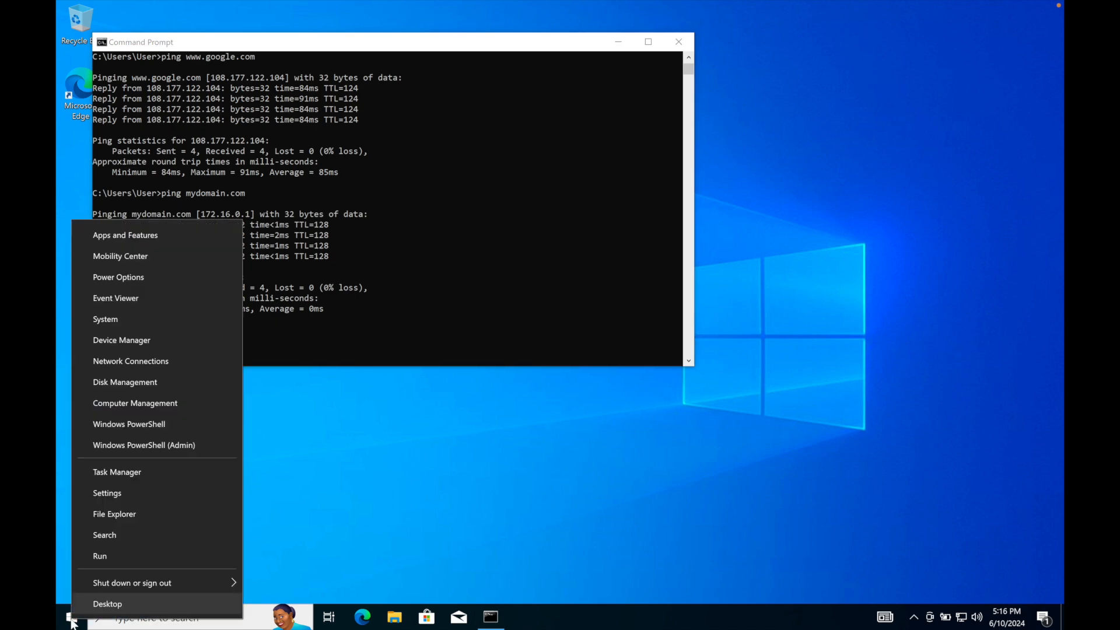
click(120, 325)
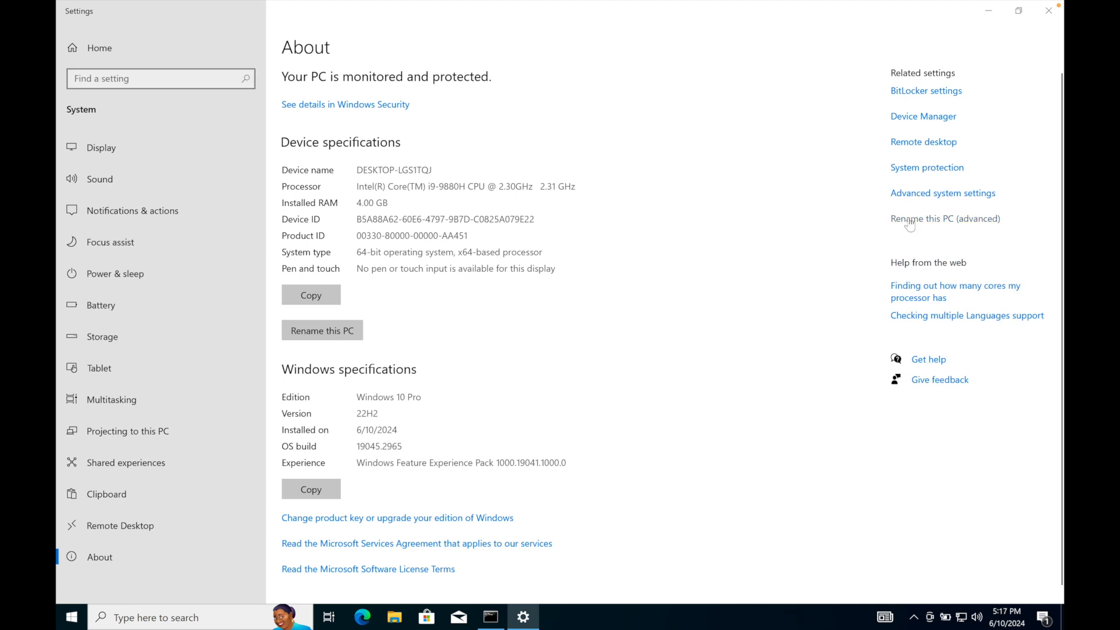
click(909, 220)
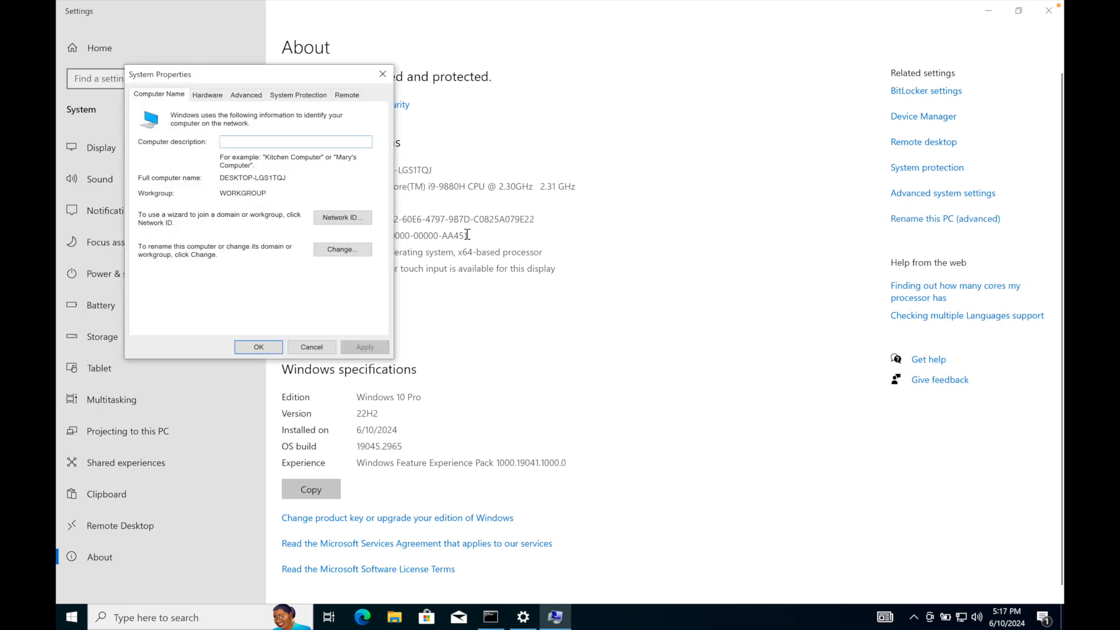
click(344, 249)
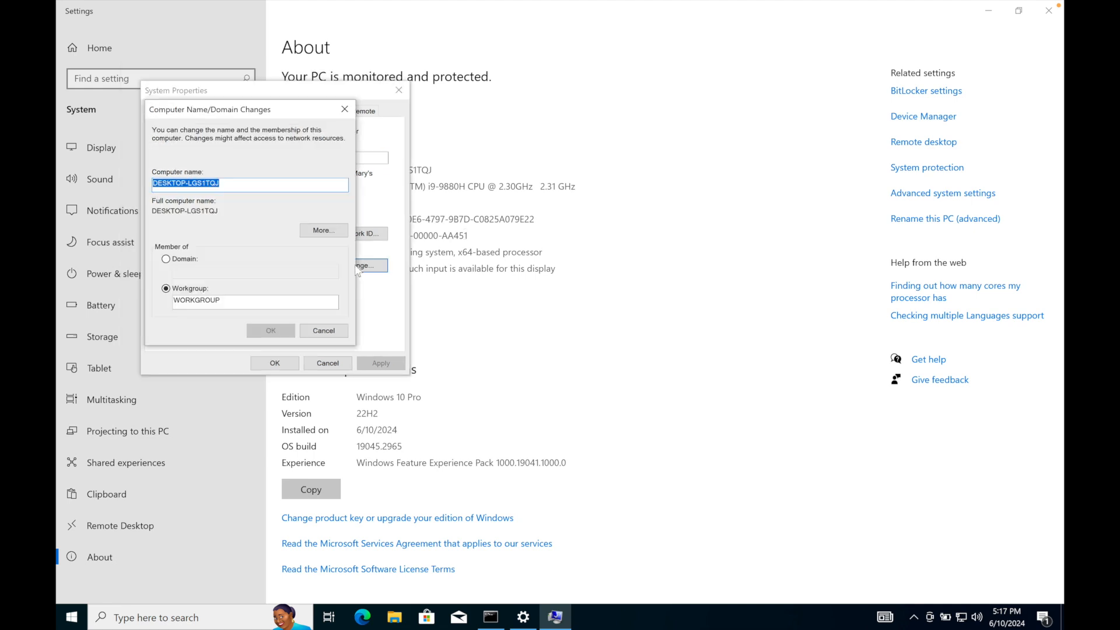
text(CLIENT1)
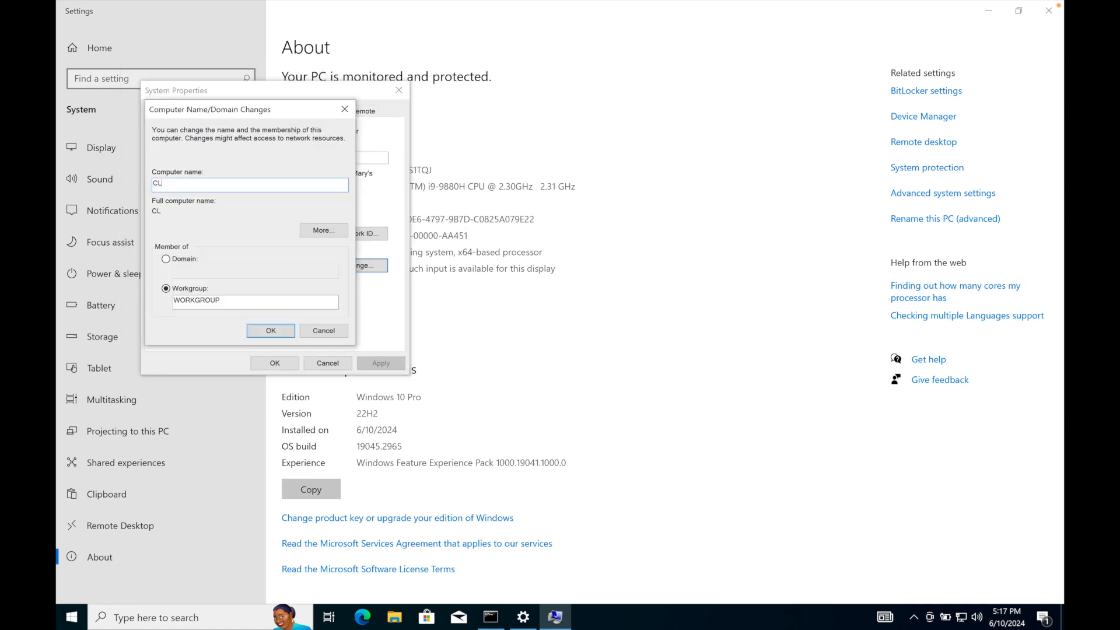
Make the computer a member of the domain mydomain.com and submit the change.
click(166, 259)
click(195, 272)
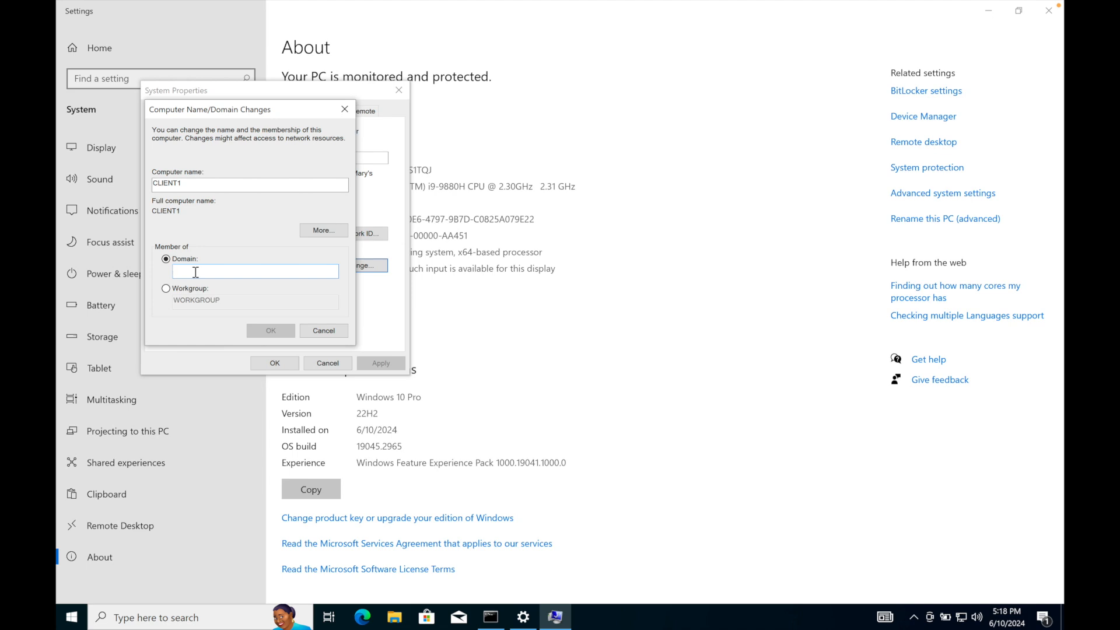
text(mydomain.com)
click(259, 331)
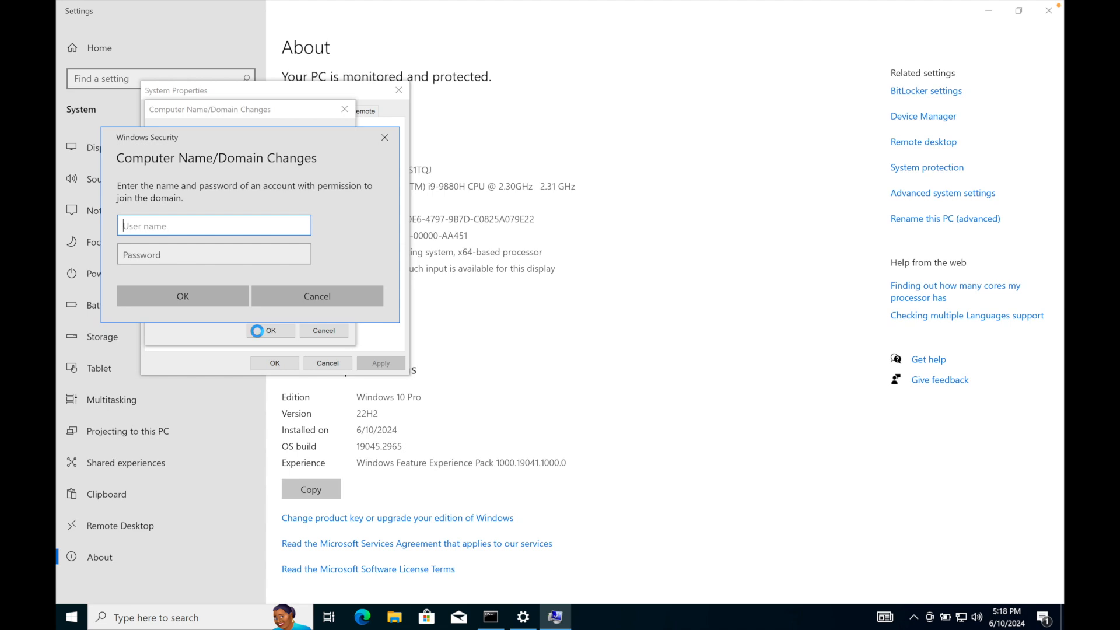
Authorize the domain join with the domain admin's user name and password, and acknowledge the restart notice.
key(Tab)
text(●●●●●●●●●)
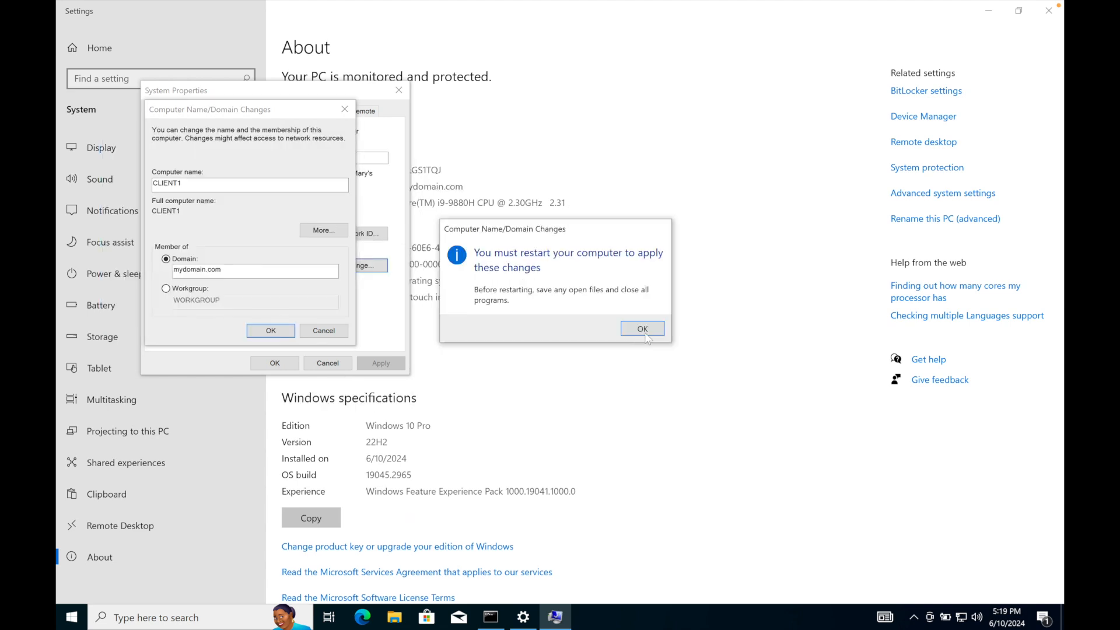
click(644, 328)
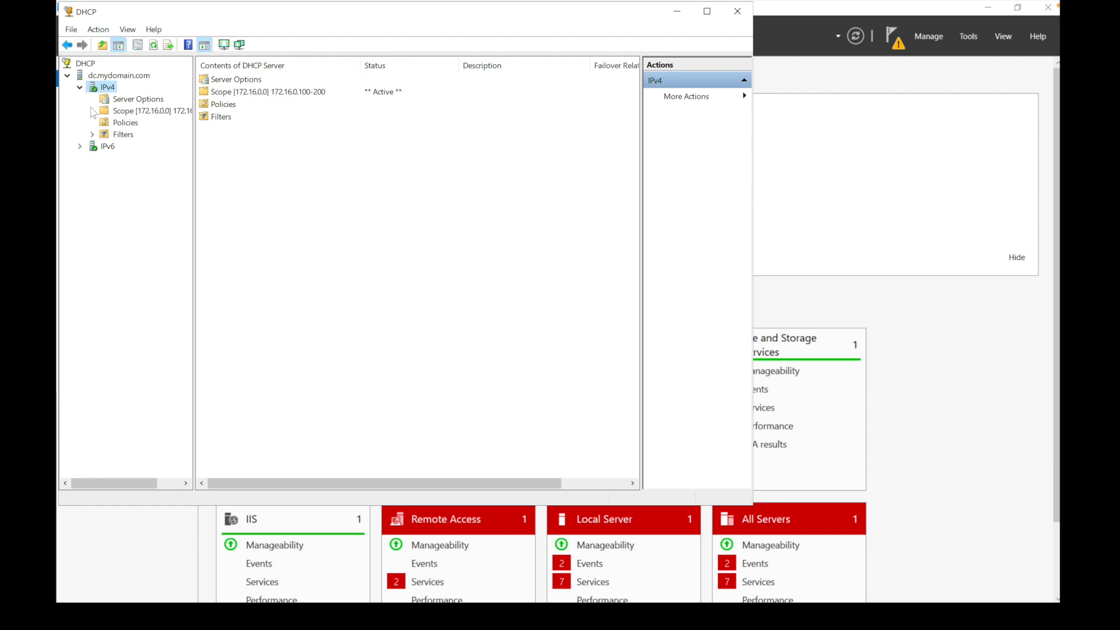
On the server, view the IPv4 scope's address leases in DHCP and the Computers container in Active Directory Users and Computers.
double_click(102, 112)
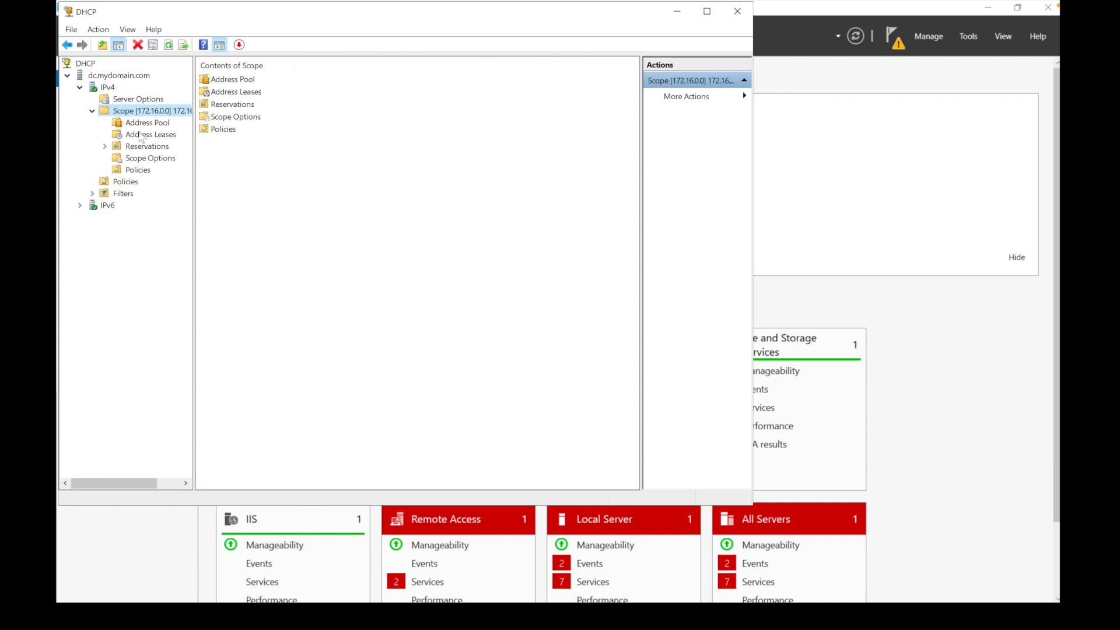
click(140, 135)
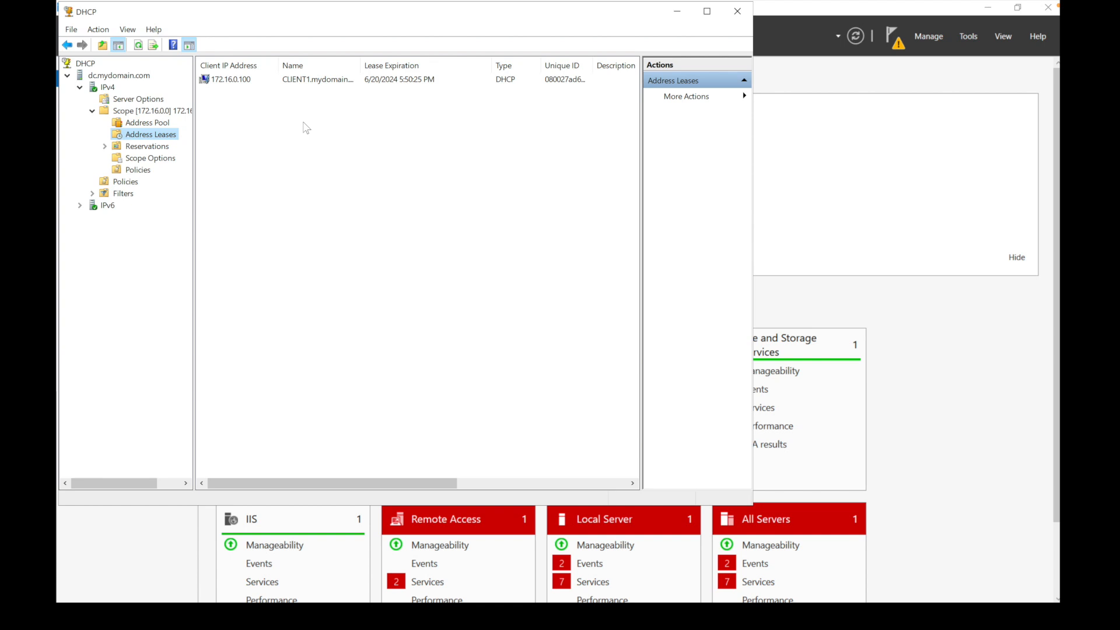
click(968, 36)
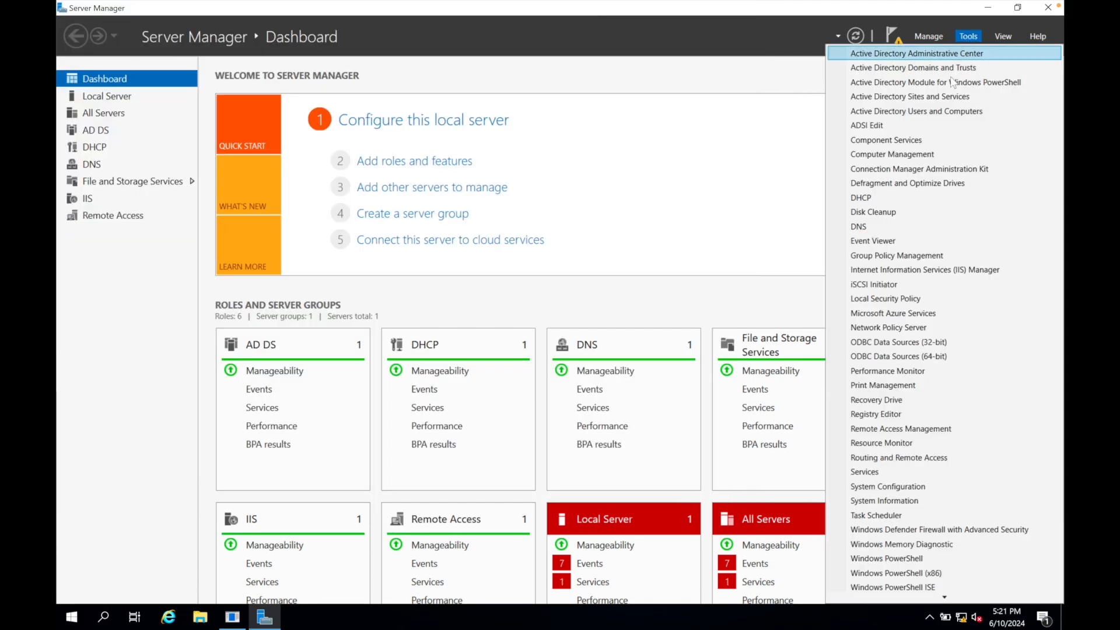
click(945, 111)
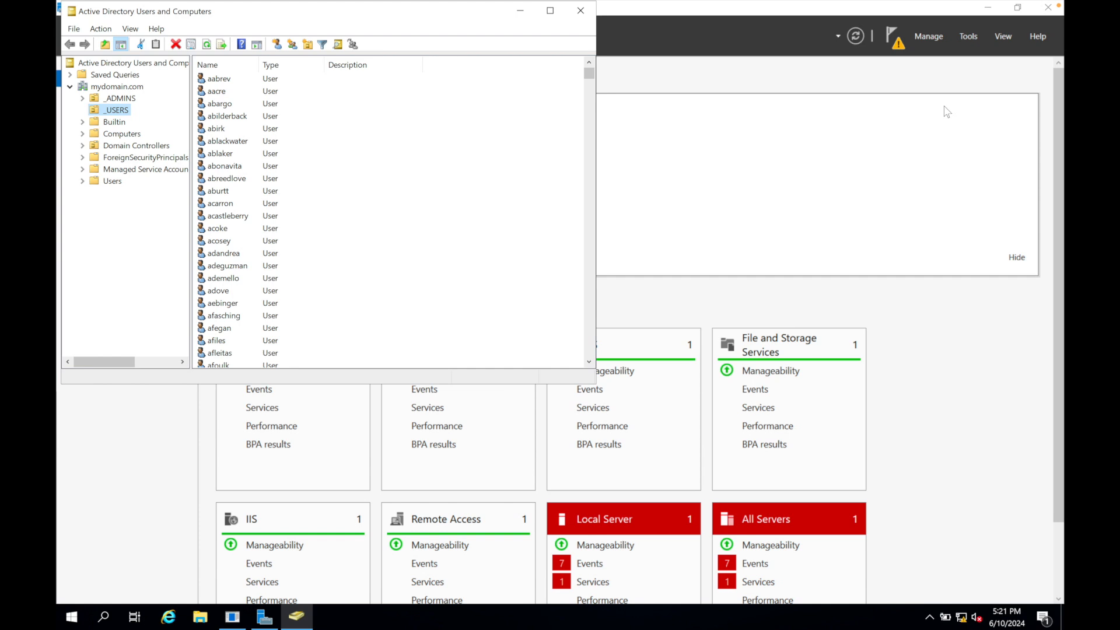
click(121, 133)
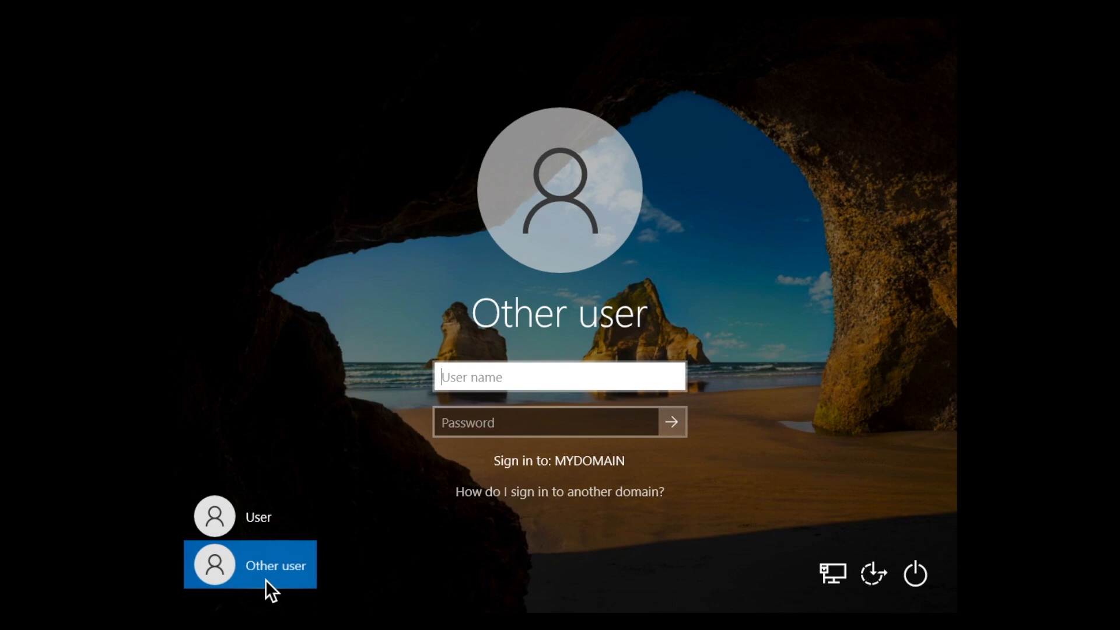
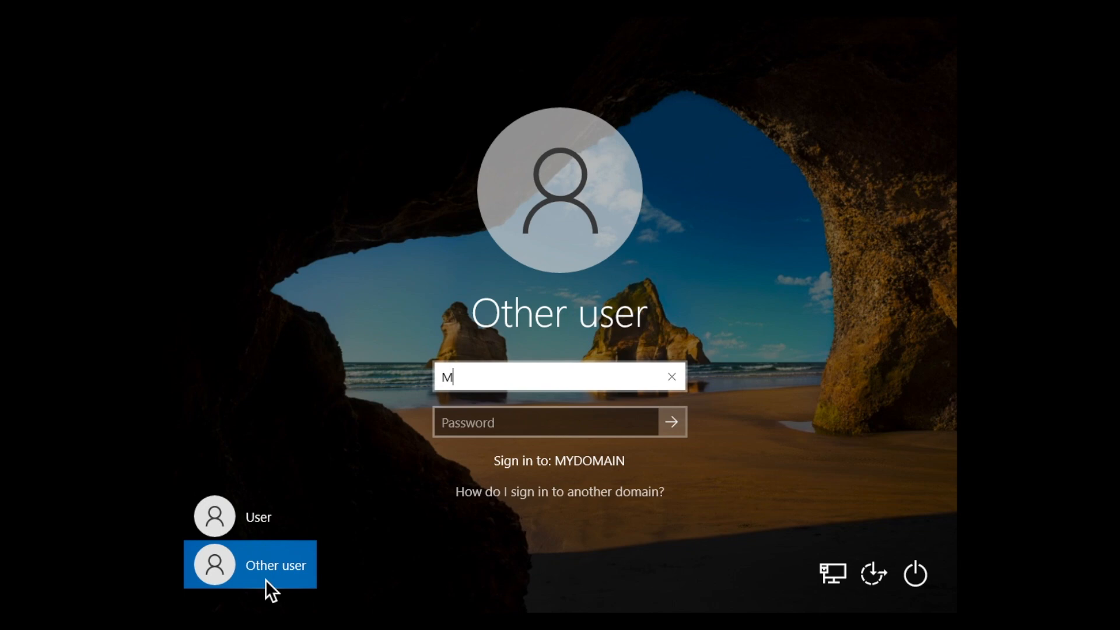
Sign in to MYDOMAIN on the client as another user with a domain account's user name and password.
key(Tab)
text(********)
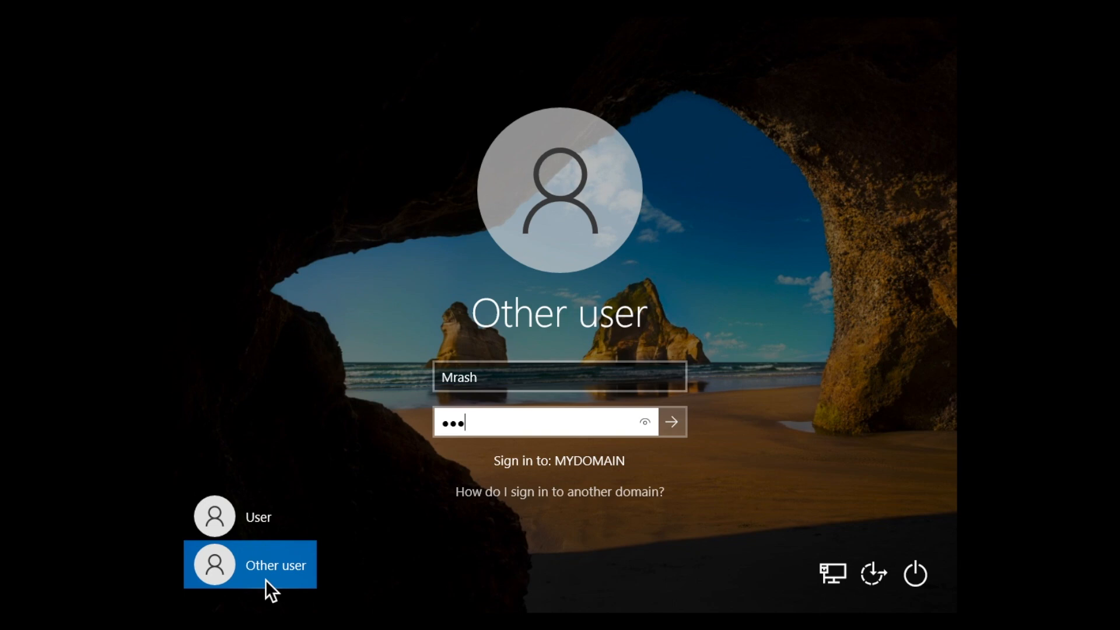
key(Return)
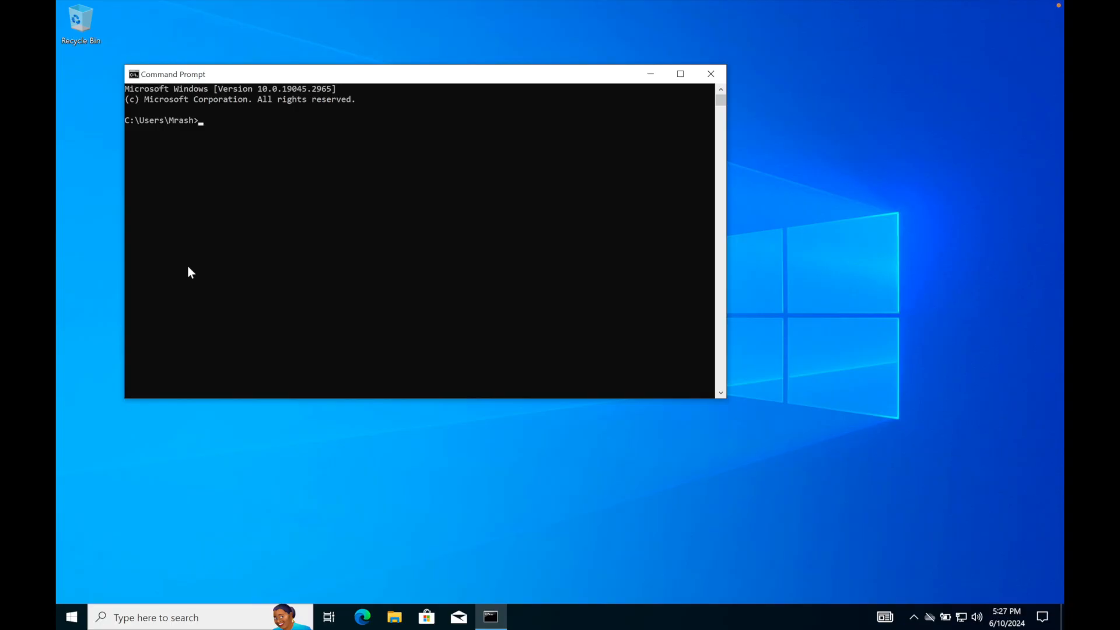
Check the signed-in domain account with the whoami command in Command Prompt.
text(whoami)
key(Return)
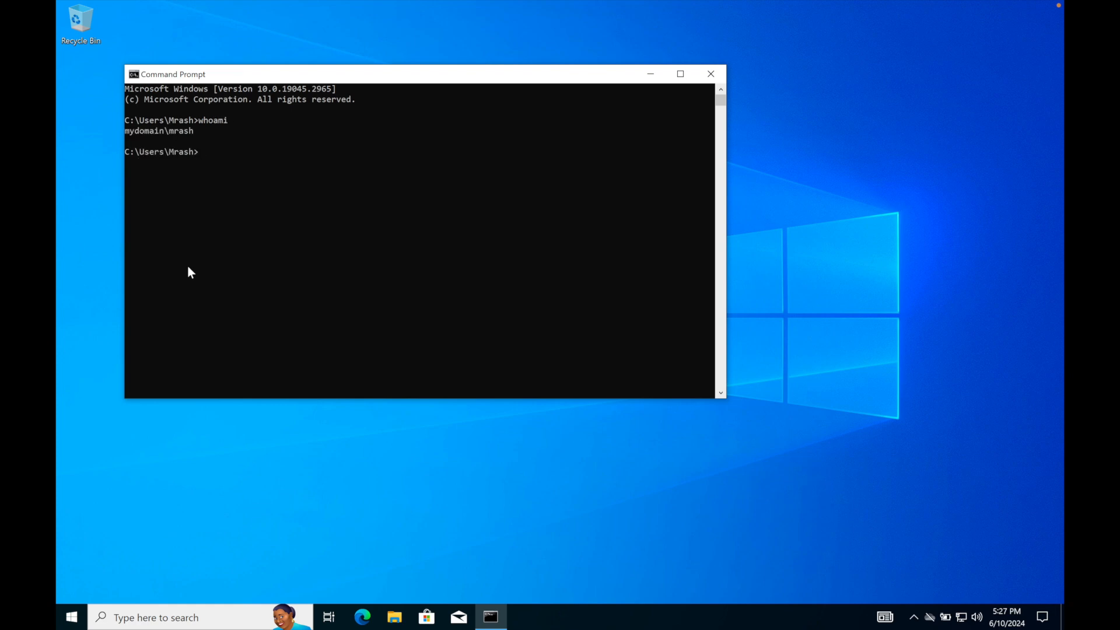